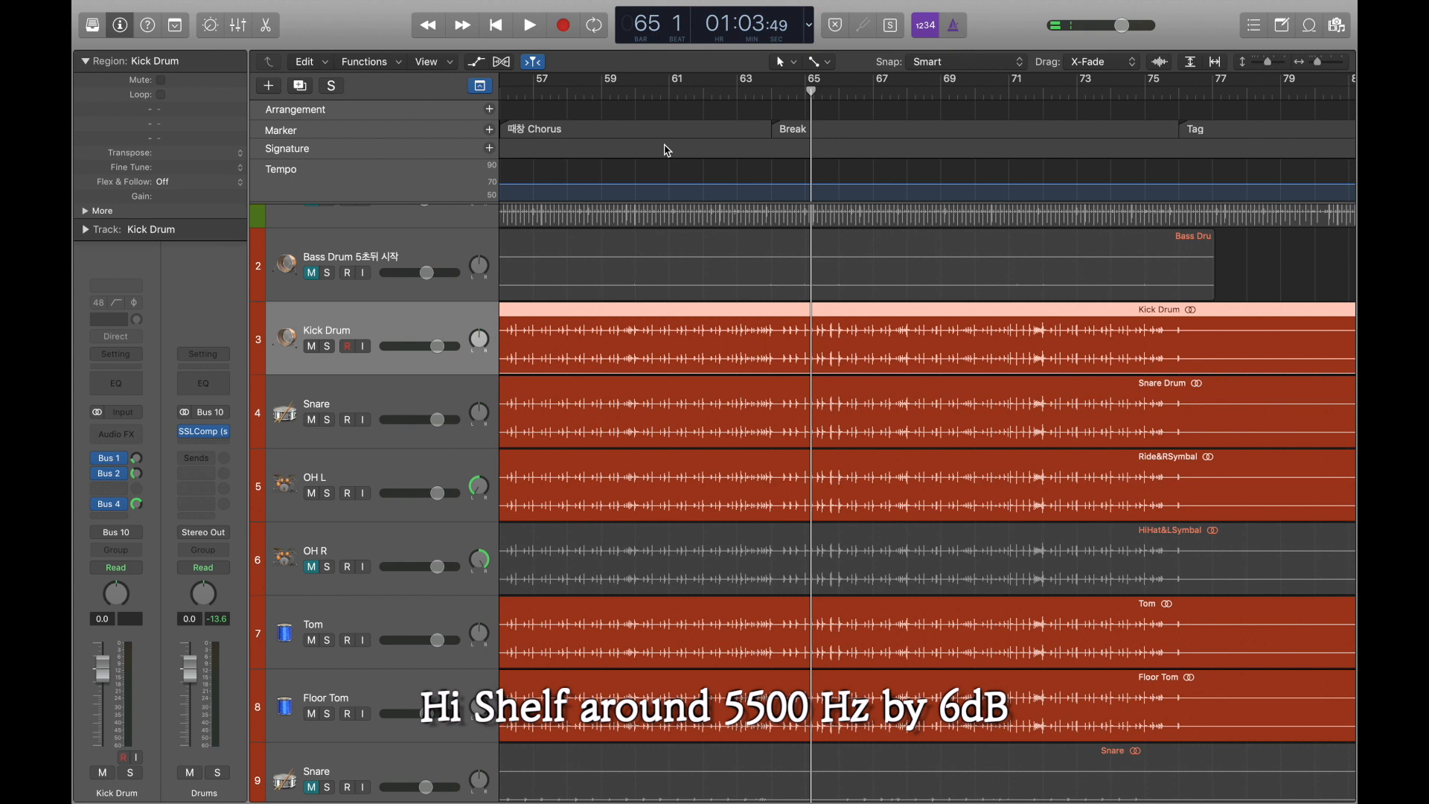
Step: Solo the Kick Drum track, play it from about bar 59, and add a Channel EQ to it
key("s")
left_click(624, 96)
key("space")
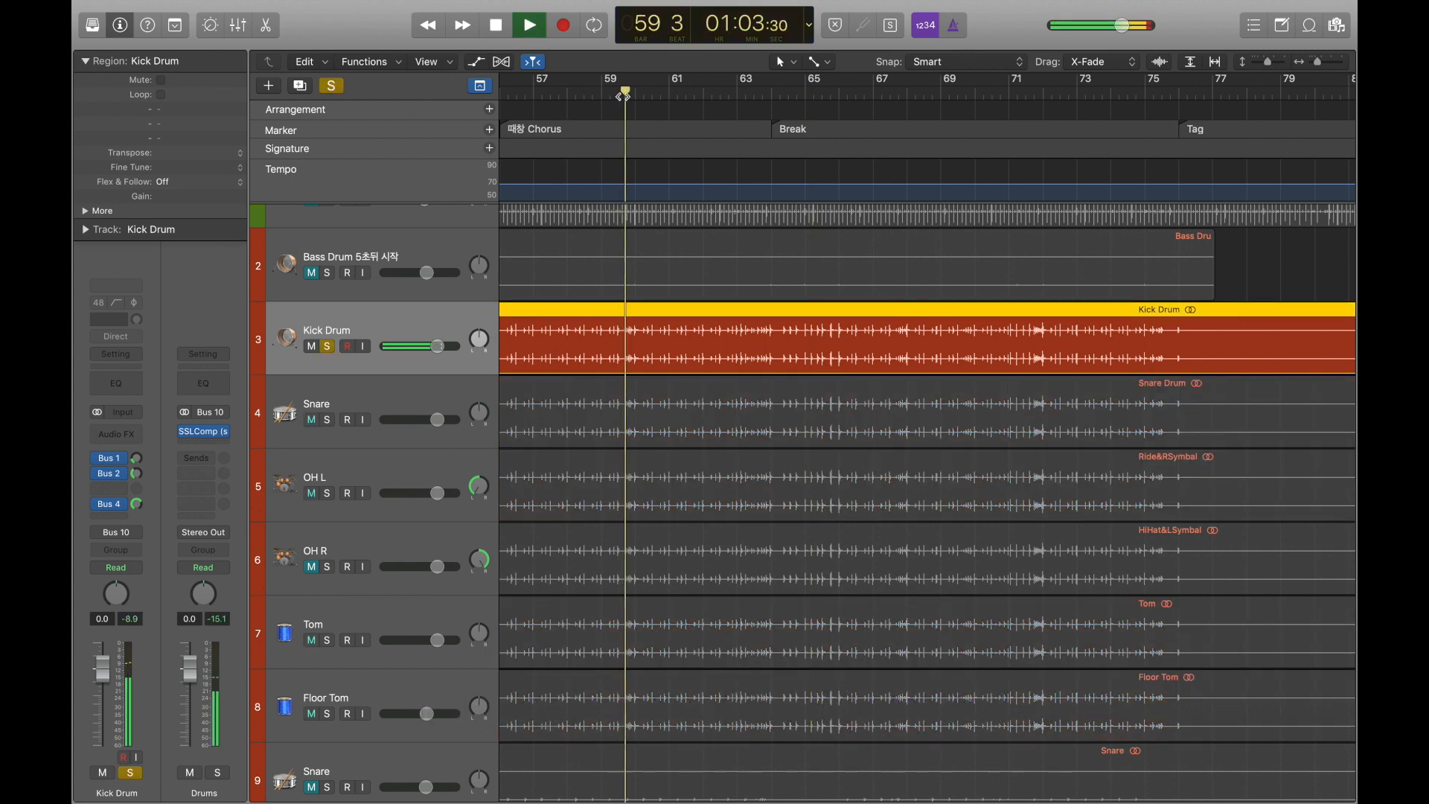
left_click(112, 383)
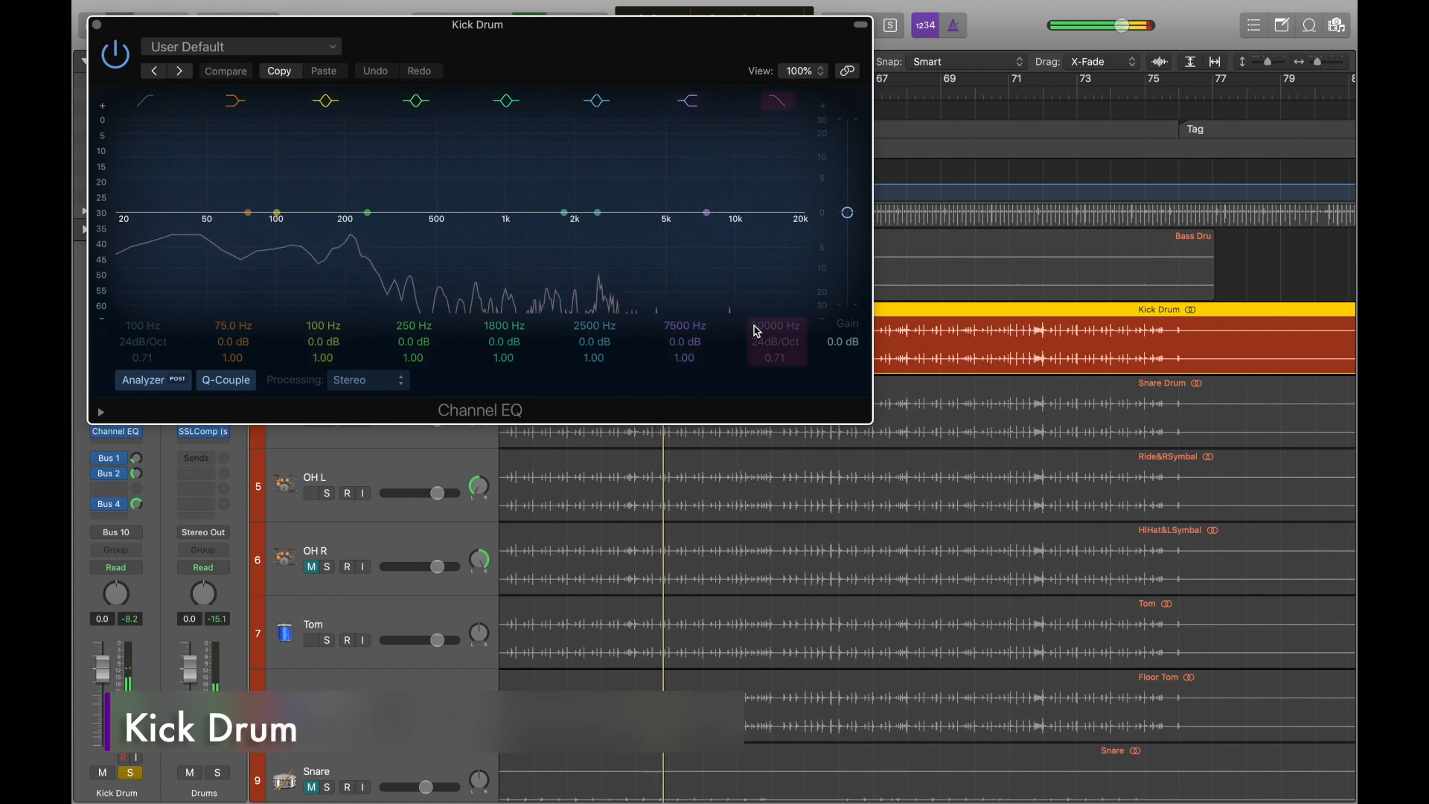
Step: Enable the Kick Drum EQ's low-pass filter, lower its cutoff to 82 Hz, stop playback and close the EQ
left_click(777, 102)
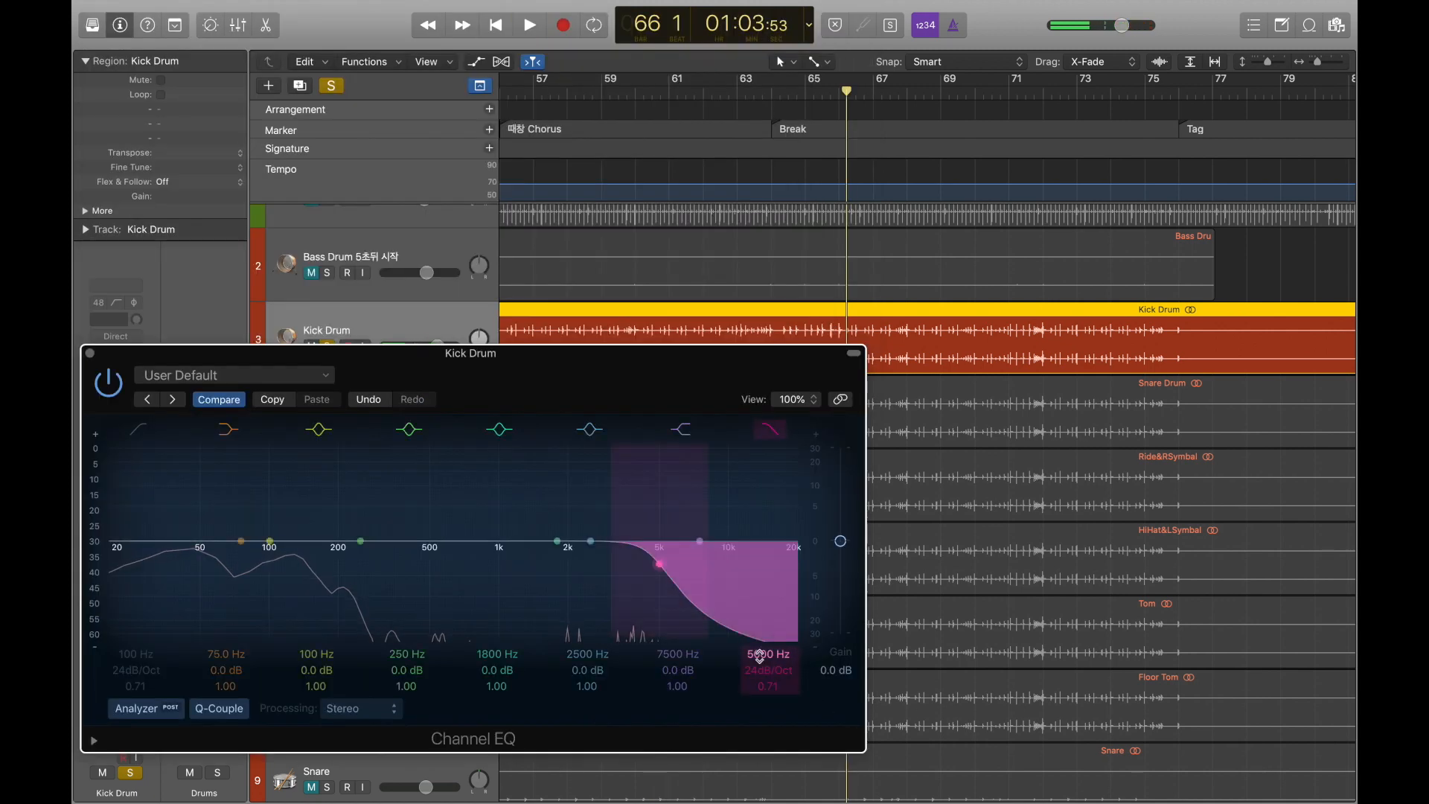
left_click_drag(756, 653, 759, 657)
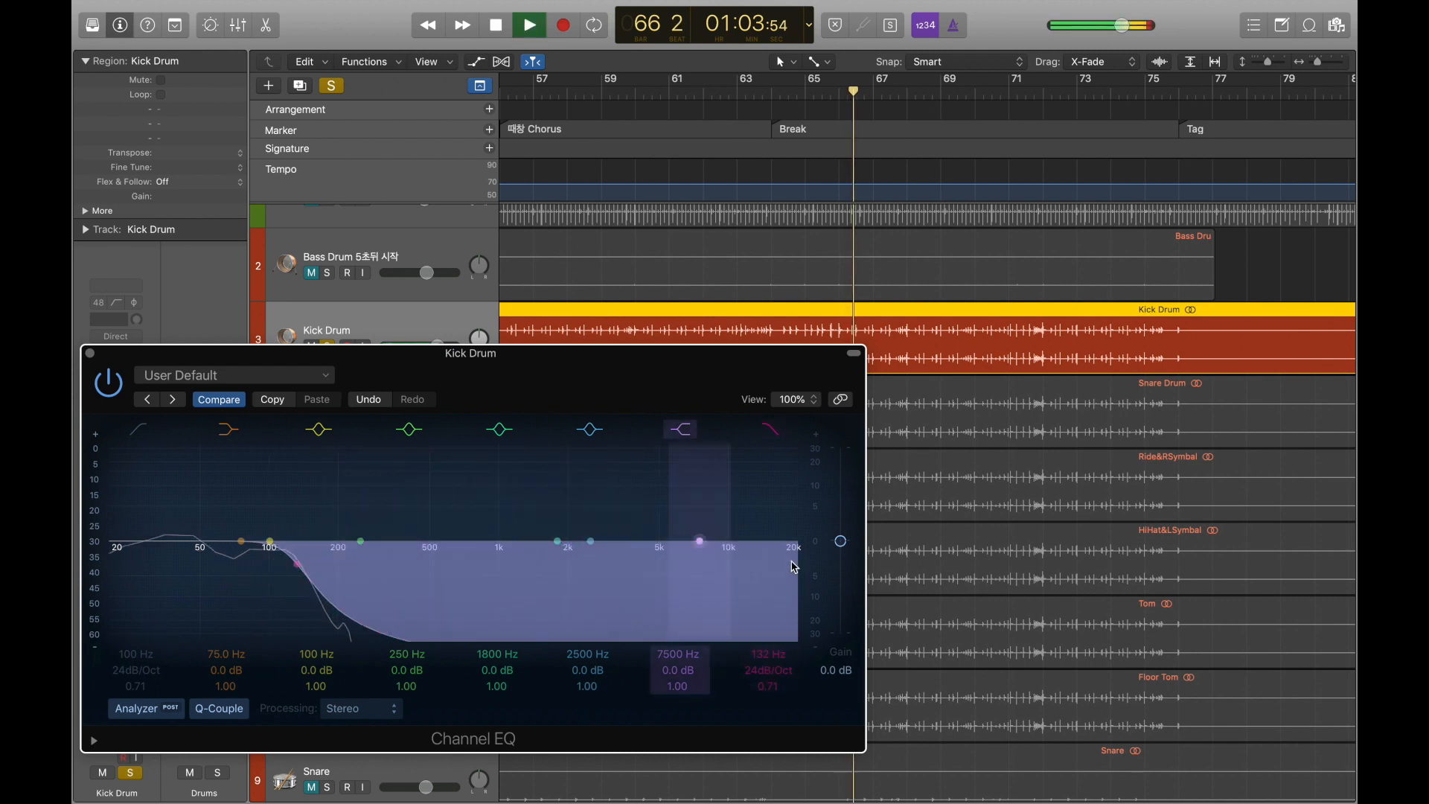
left_click_drag(769, 654, 766, 665)
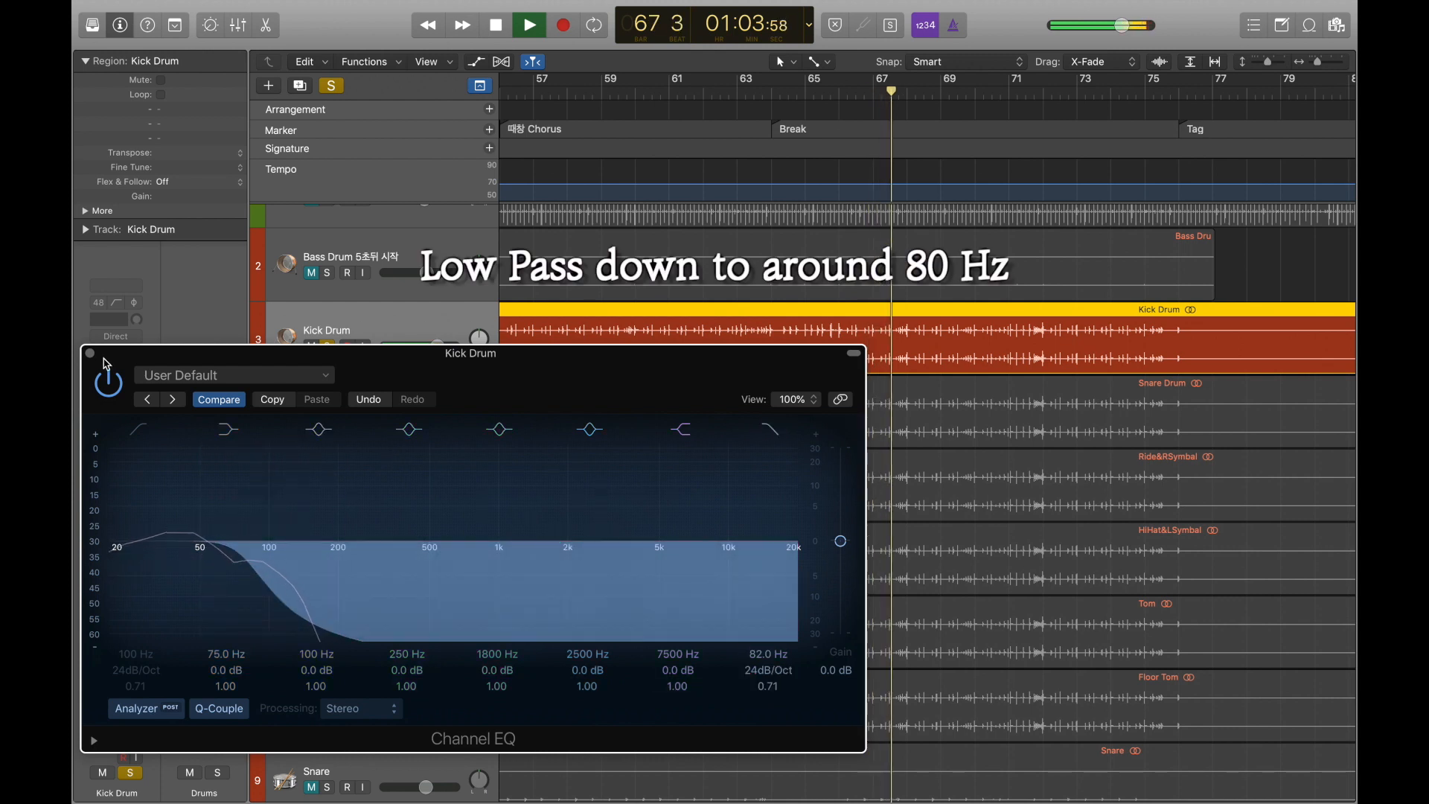
key("space")
left_click(90, 354)
Step: Bounce the Kick Drum region in place as Kick Drum_bip on a new track, leaving the source and with normalizing off
right_click(545, 340)
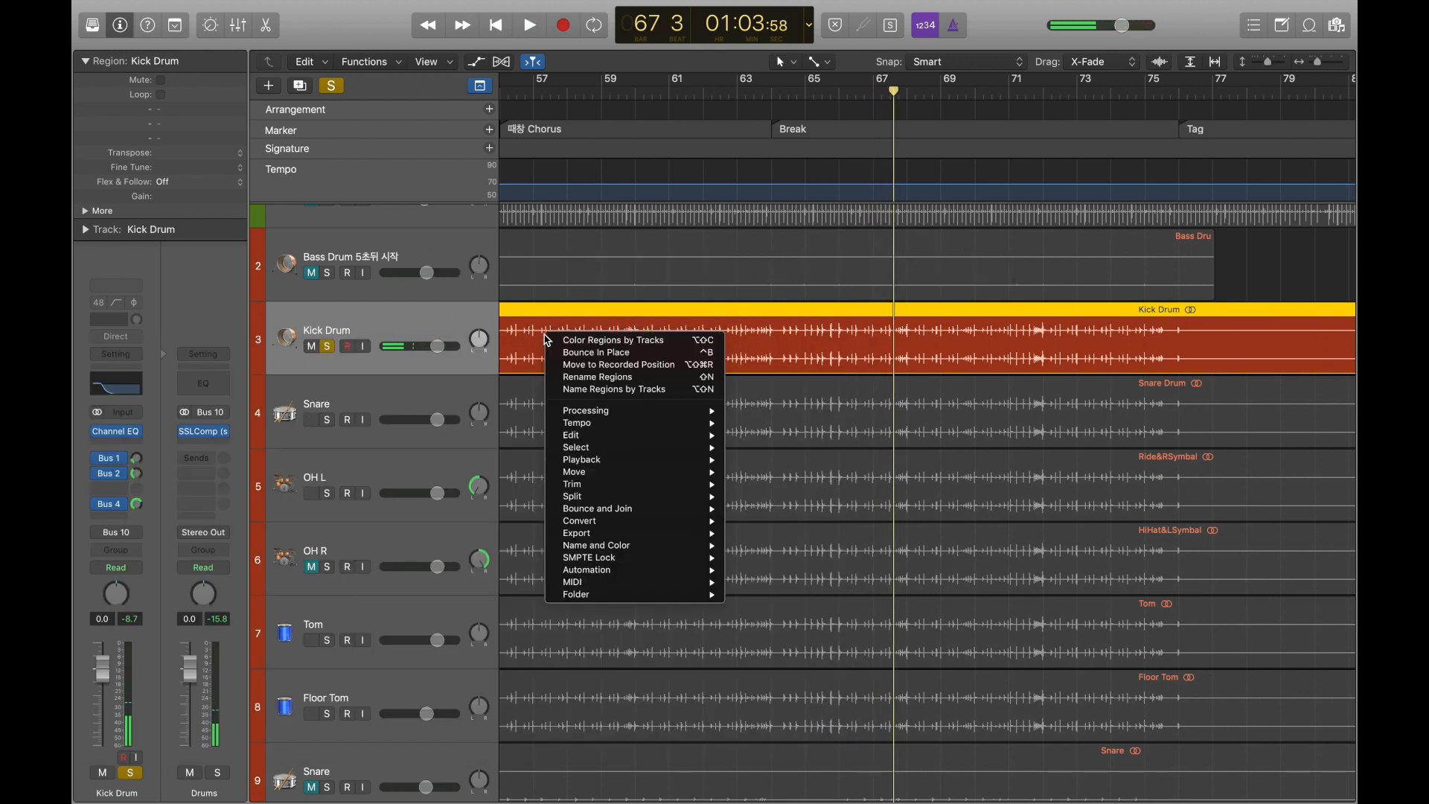
left_click(595, 353)
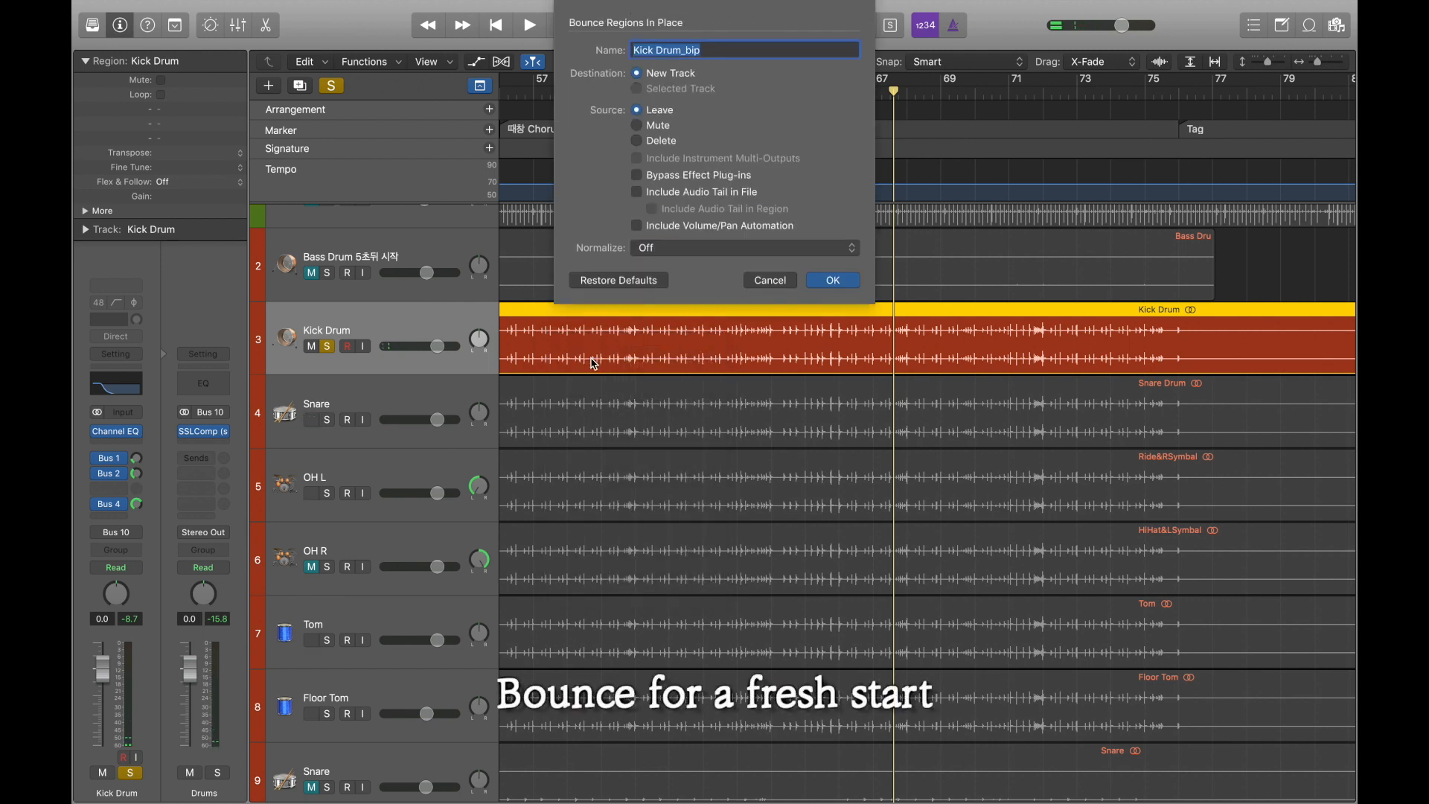
left_click(833, 281)
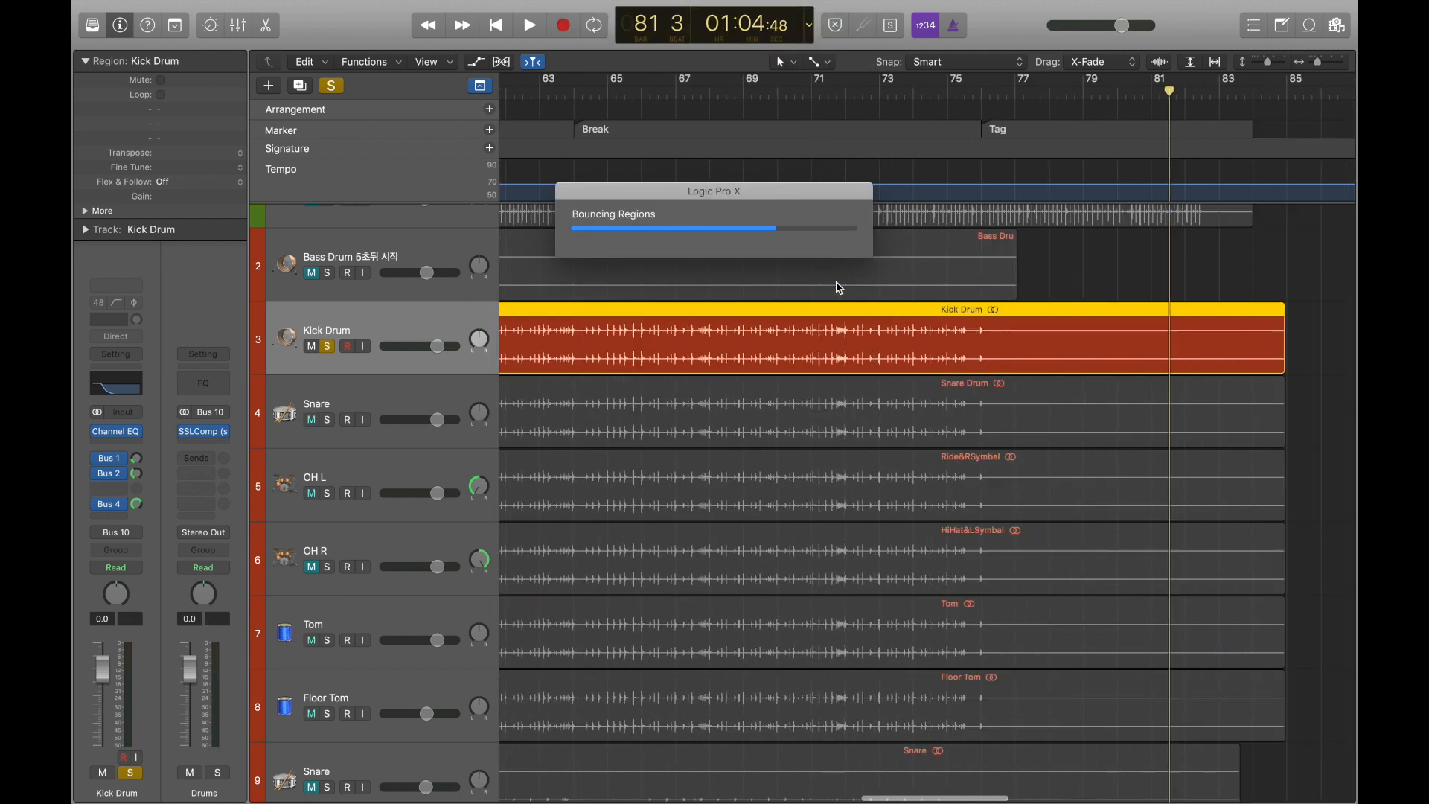
scroll(839, 287, "down", 2)
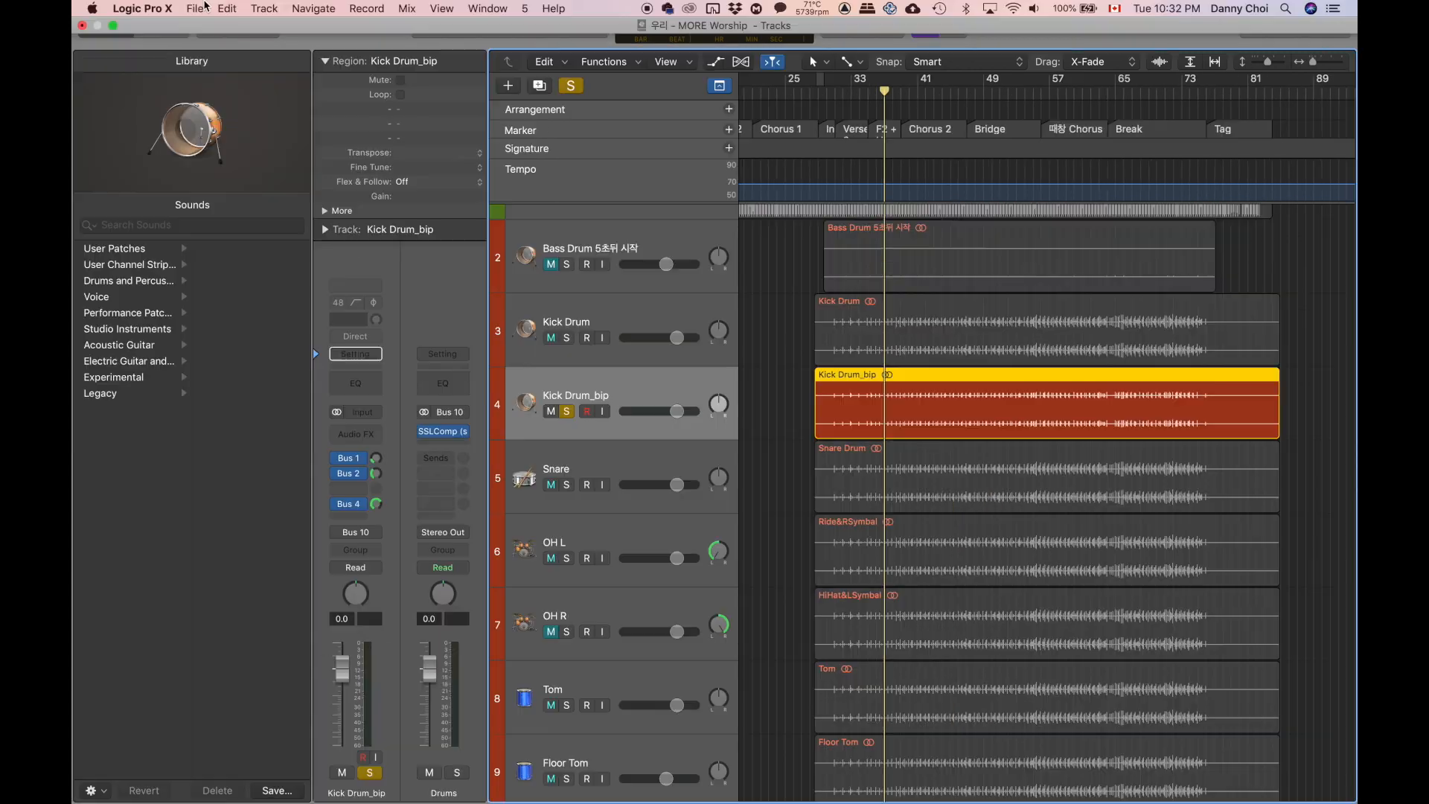
Step: Set up drum doubling on the bounced kick track with Kick as the instrument and the Acoustic Kick C1 1 sound
left_click(264, 8)
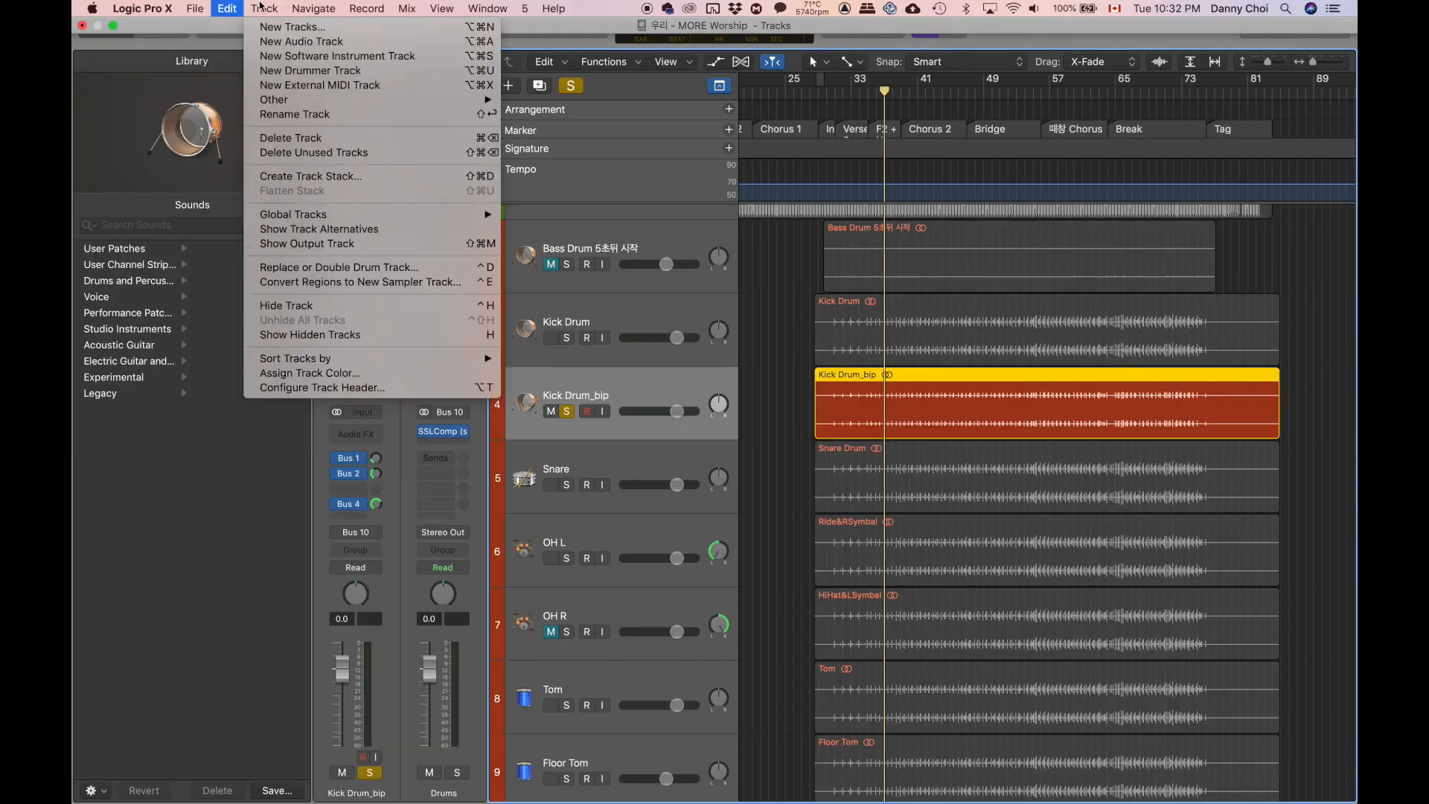
left_click(309, 269)
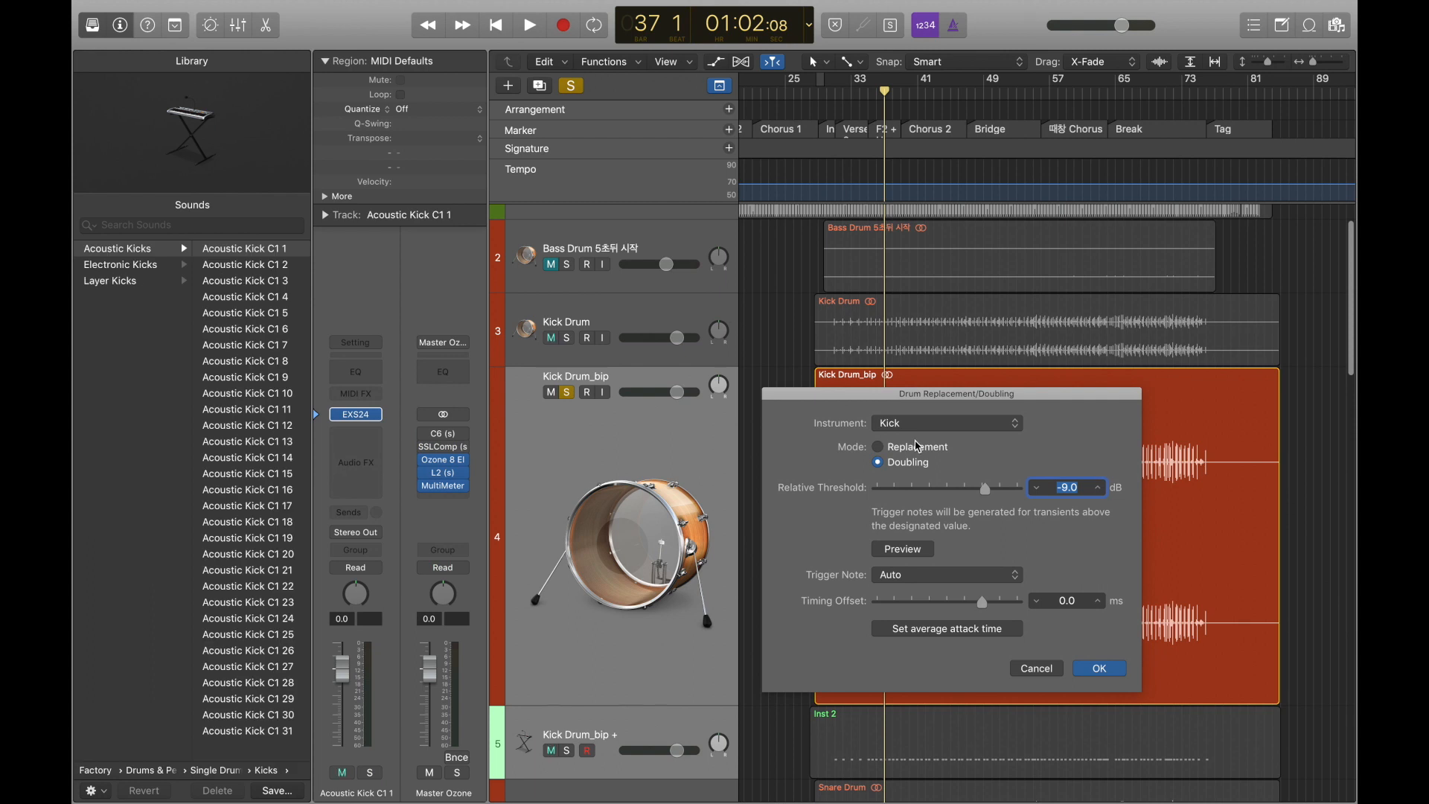
left_click(260, 251)
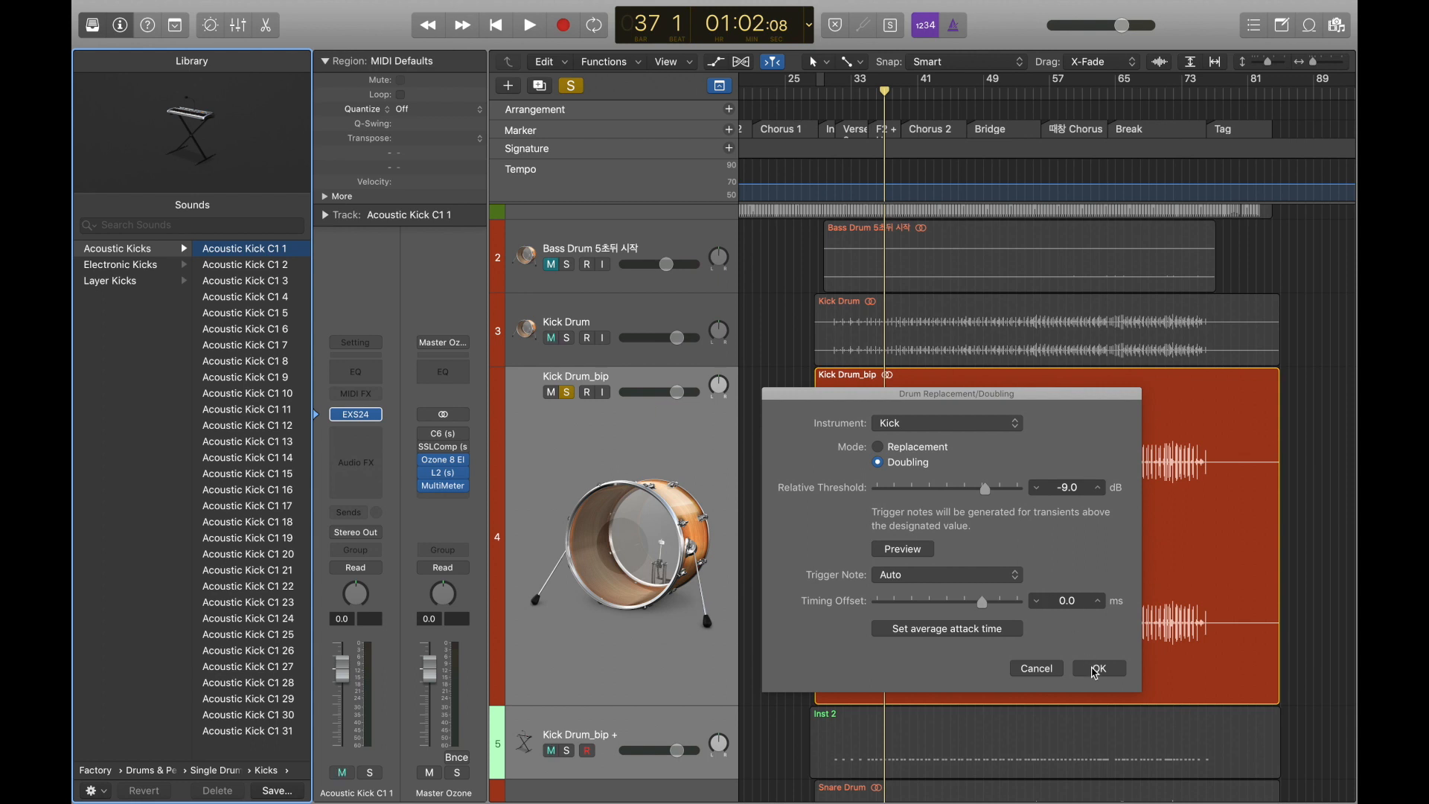
Step: Solo the doubled kick track, check its trigger notes against the bounced kick from bar 37, and accept the doubling at -9.0 dB threshold
left_click_drag(984, 394, 673, 268)
scroll(940, 547, "right", 2)
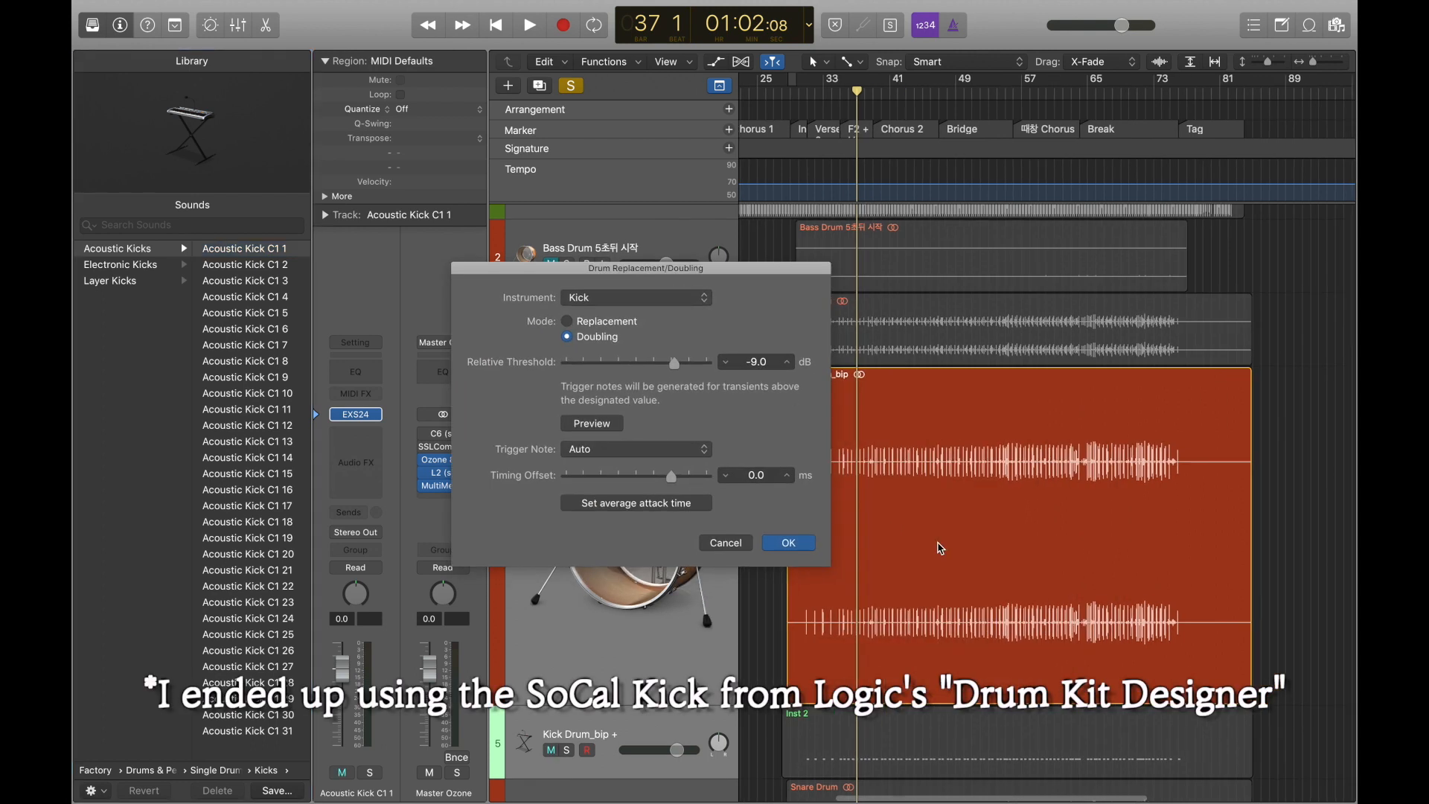
left_click(567, 754)
key("super+Right")
key("super+Right")
key("super+Right")
key("super+Right")
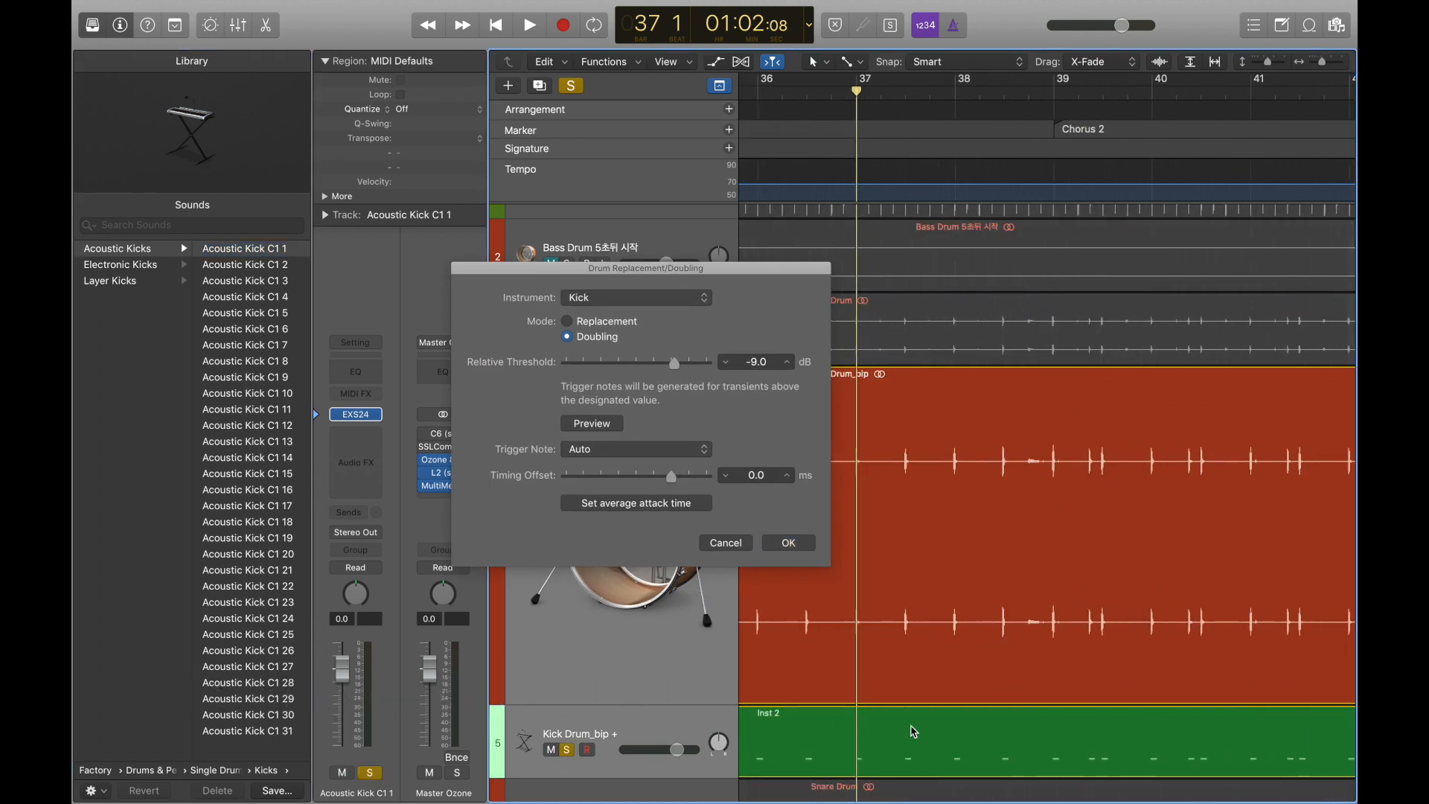
scroll(913, 732, "down", 1)
key("space")
key("super+Right")
key("super+Right")
key("super+Right")
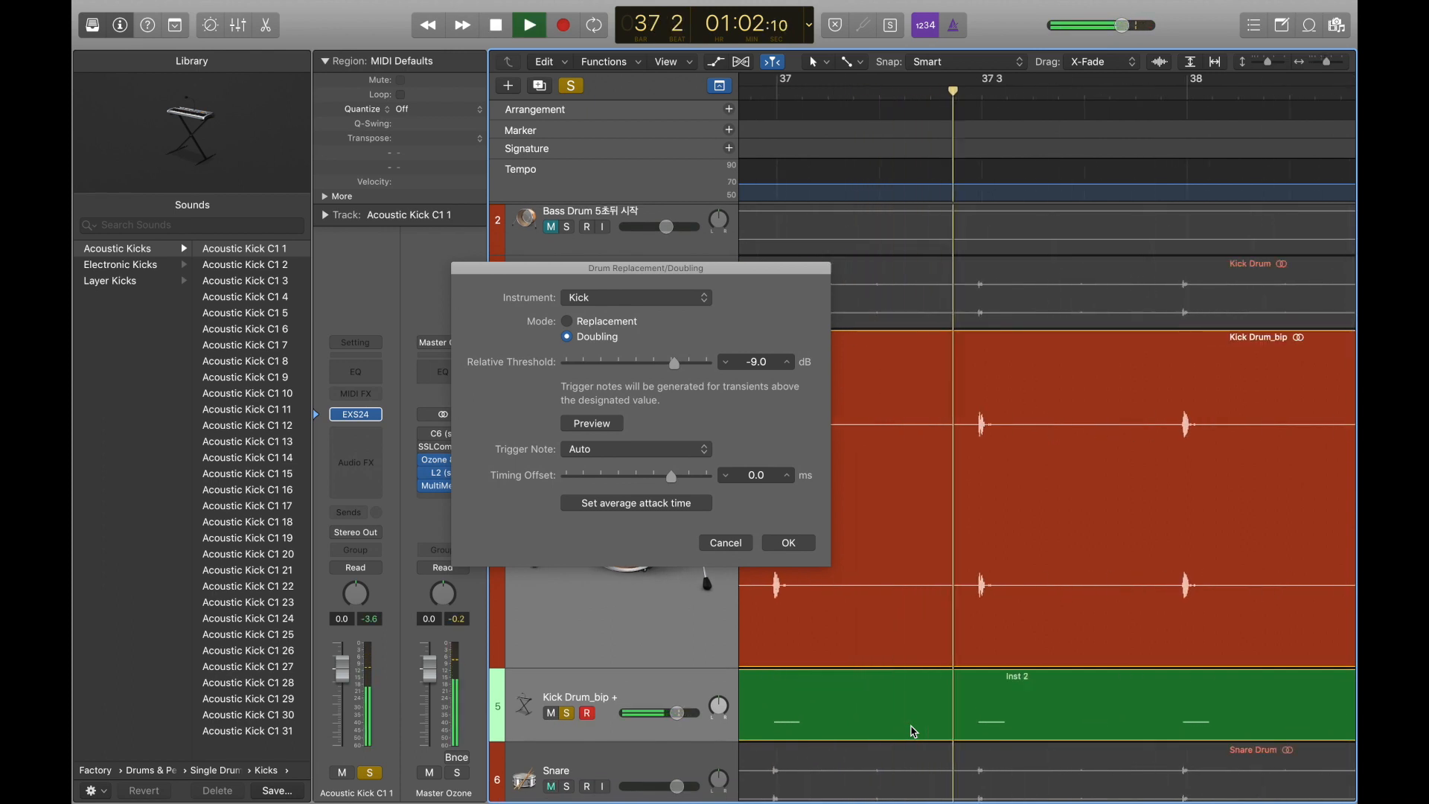
scroll(914, 732, "right", 4)
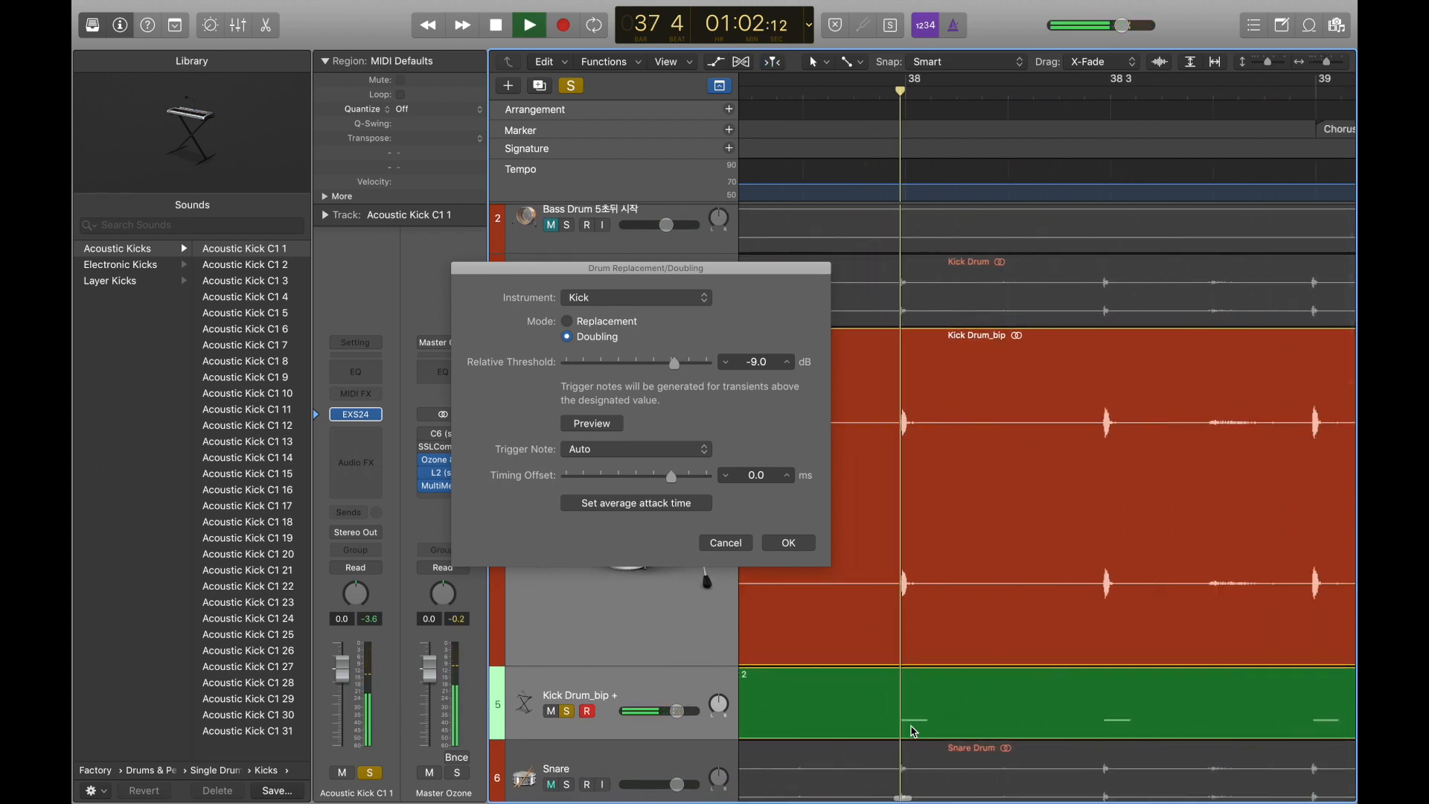
scroll(913, 732, "right", 3)
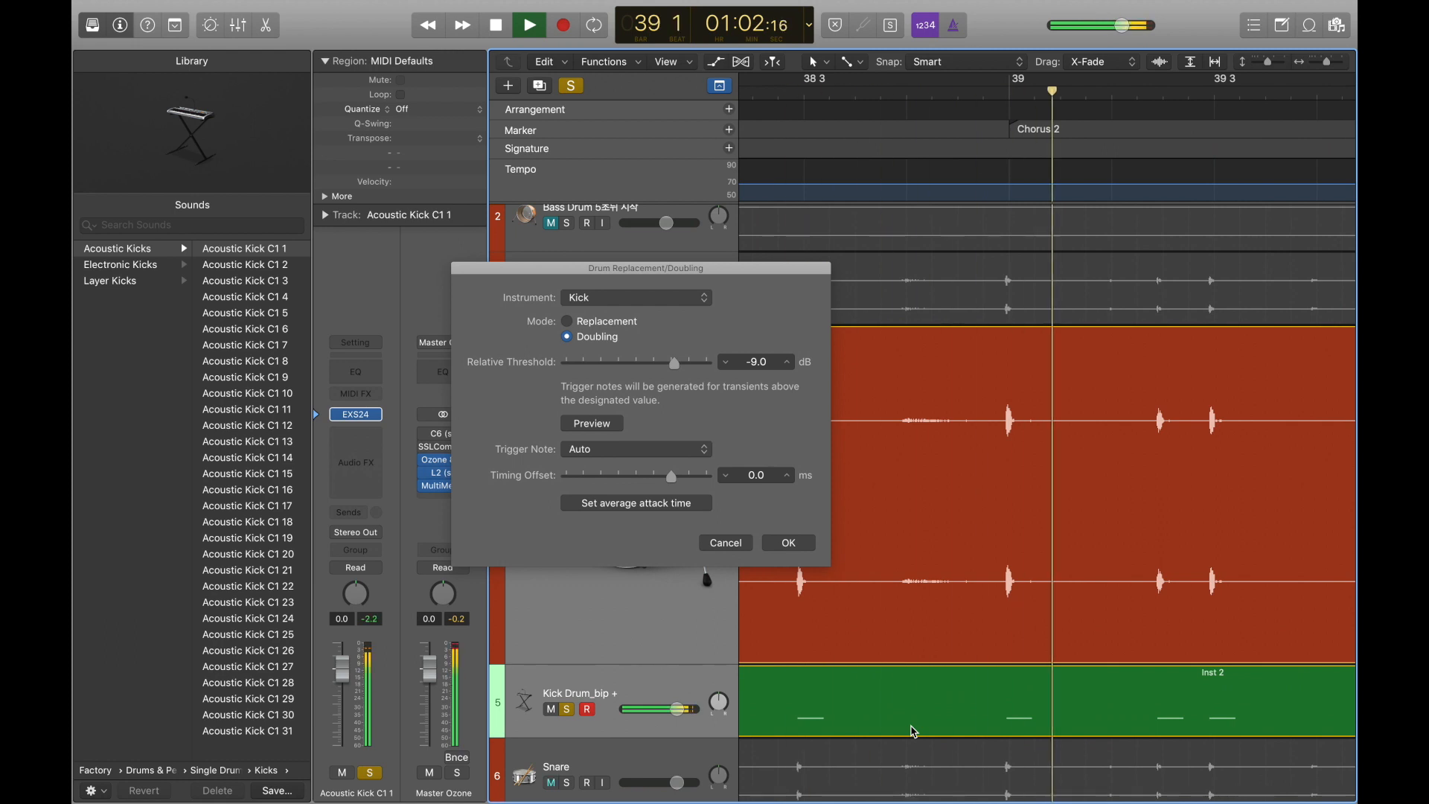
scroll(914, 732, "down", 3)
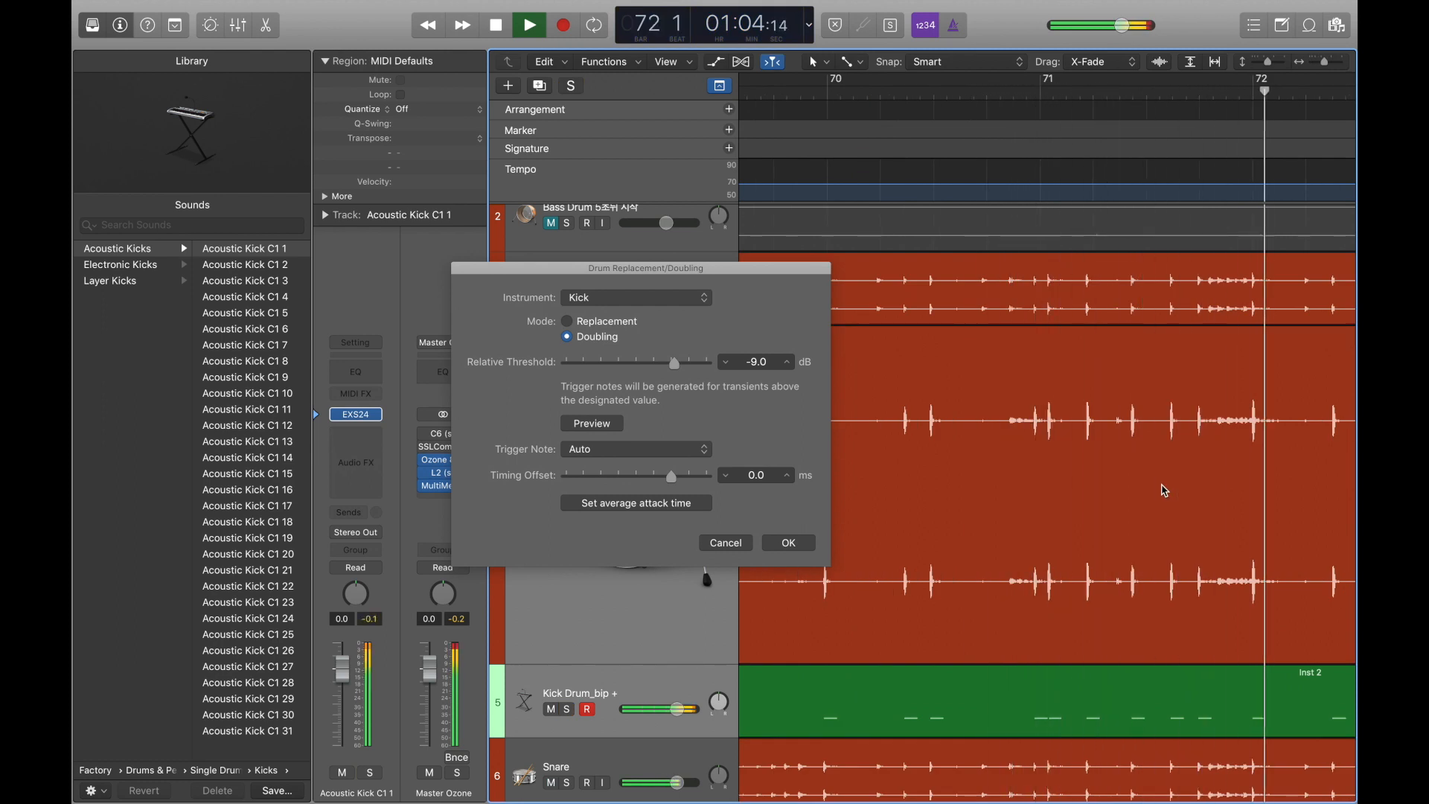
left_click(790, 542)
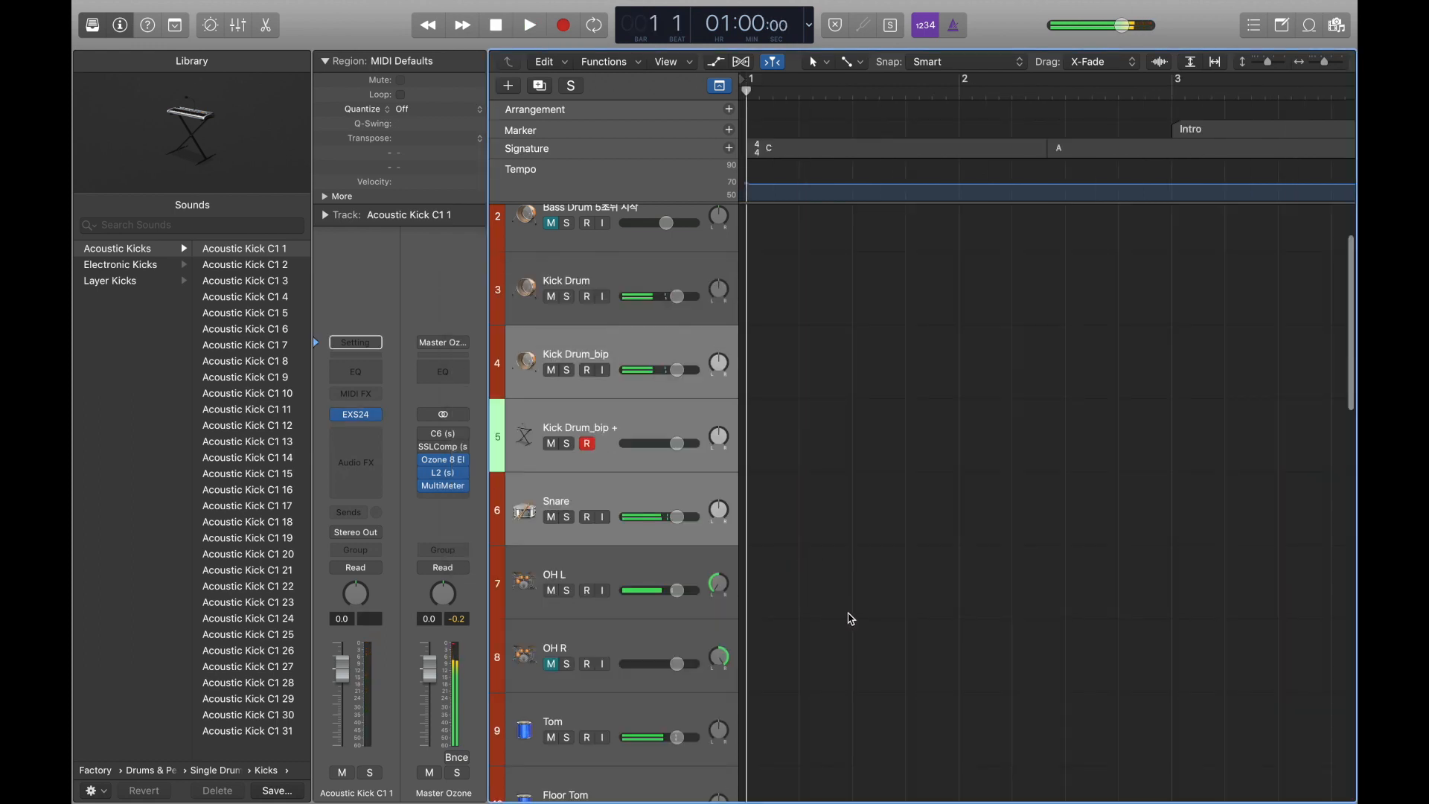
Step: Solo the doubled kick instrument track and play it from about bar 45
scroll(851, 619, "down", 10)
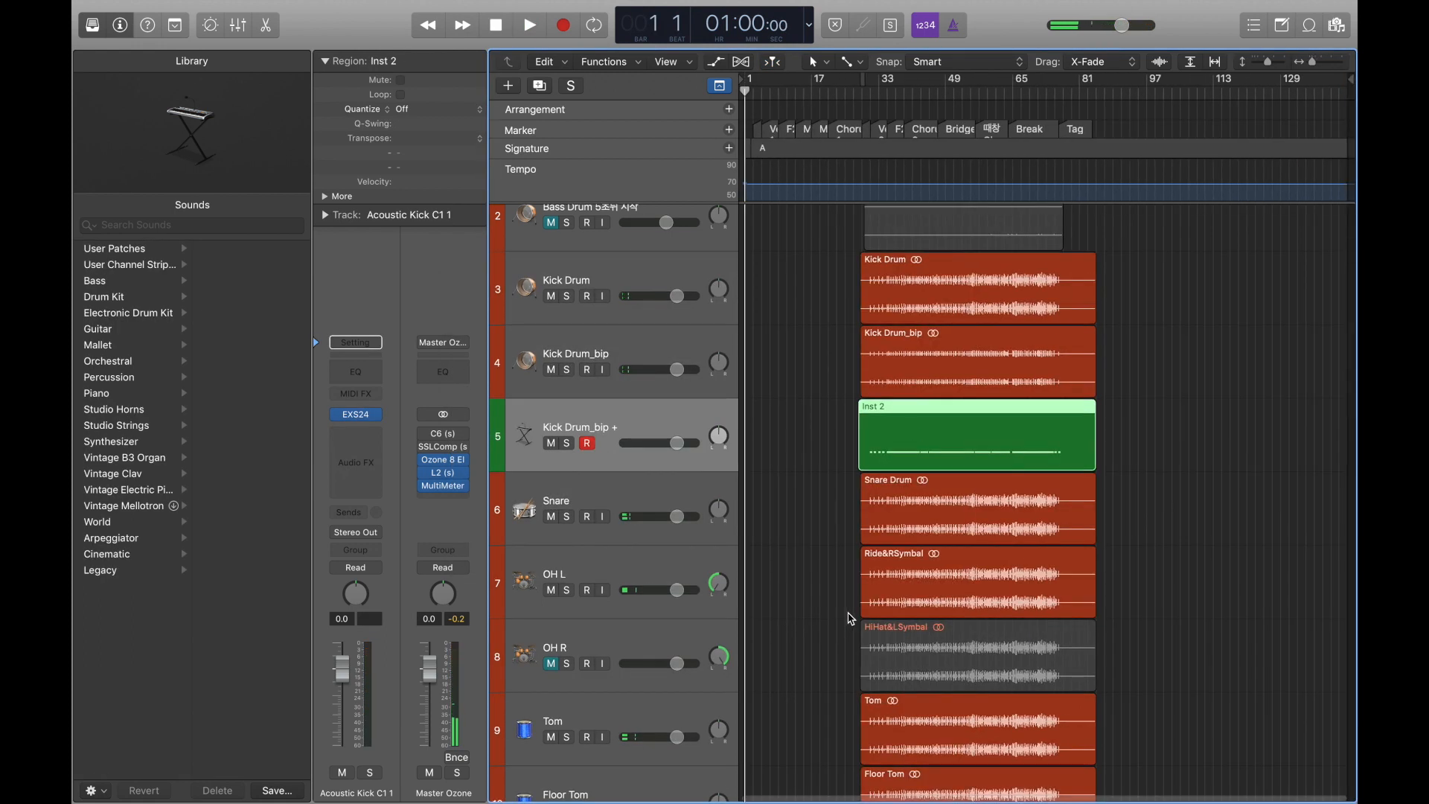
left_click(935, 92)
key("s")
key("space")
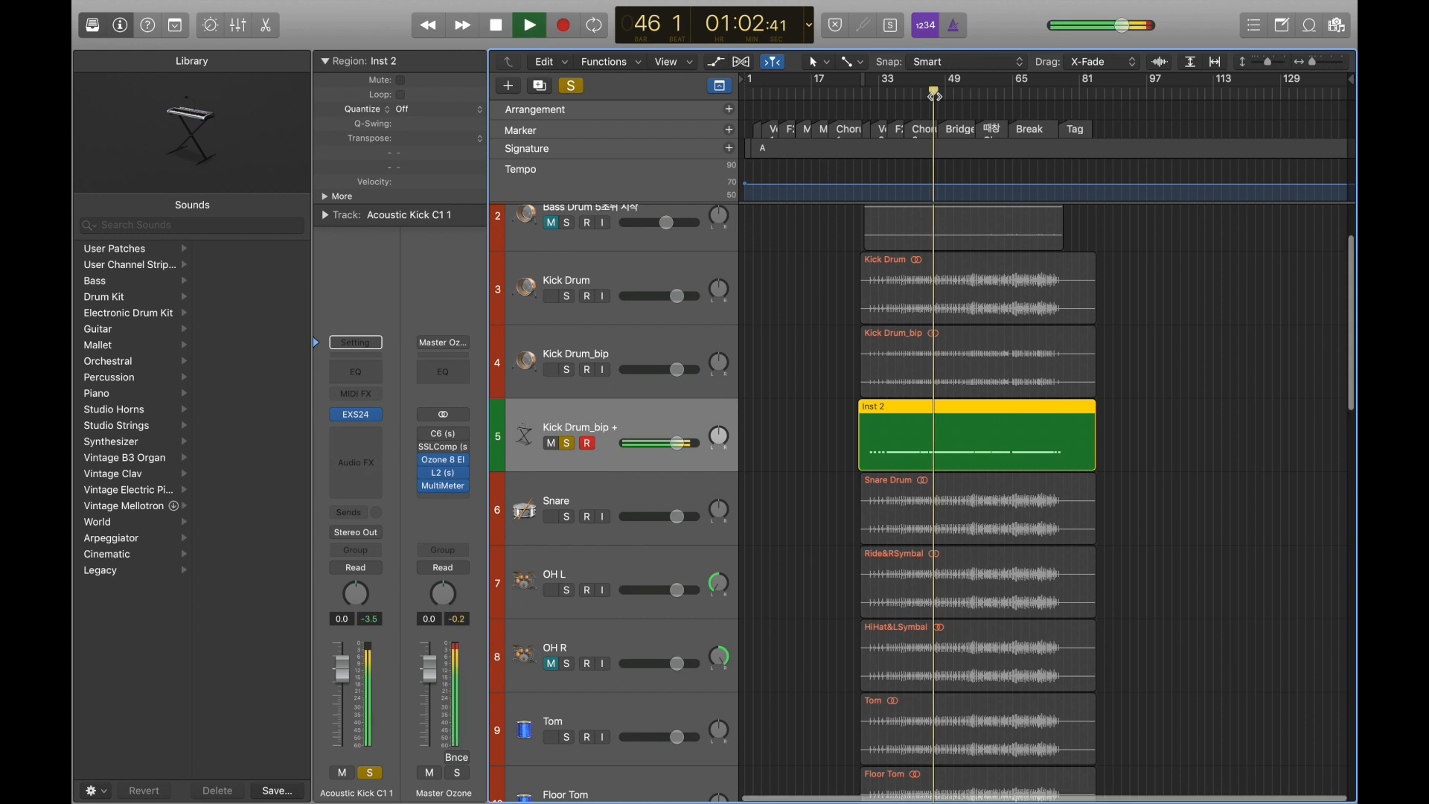
Step: Recolor the Inst 2 region on the Kick MIDI track to match its track color
scroll(923, 242, "up", 10)
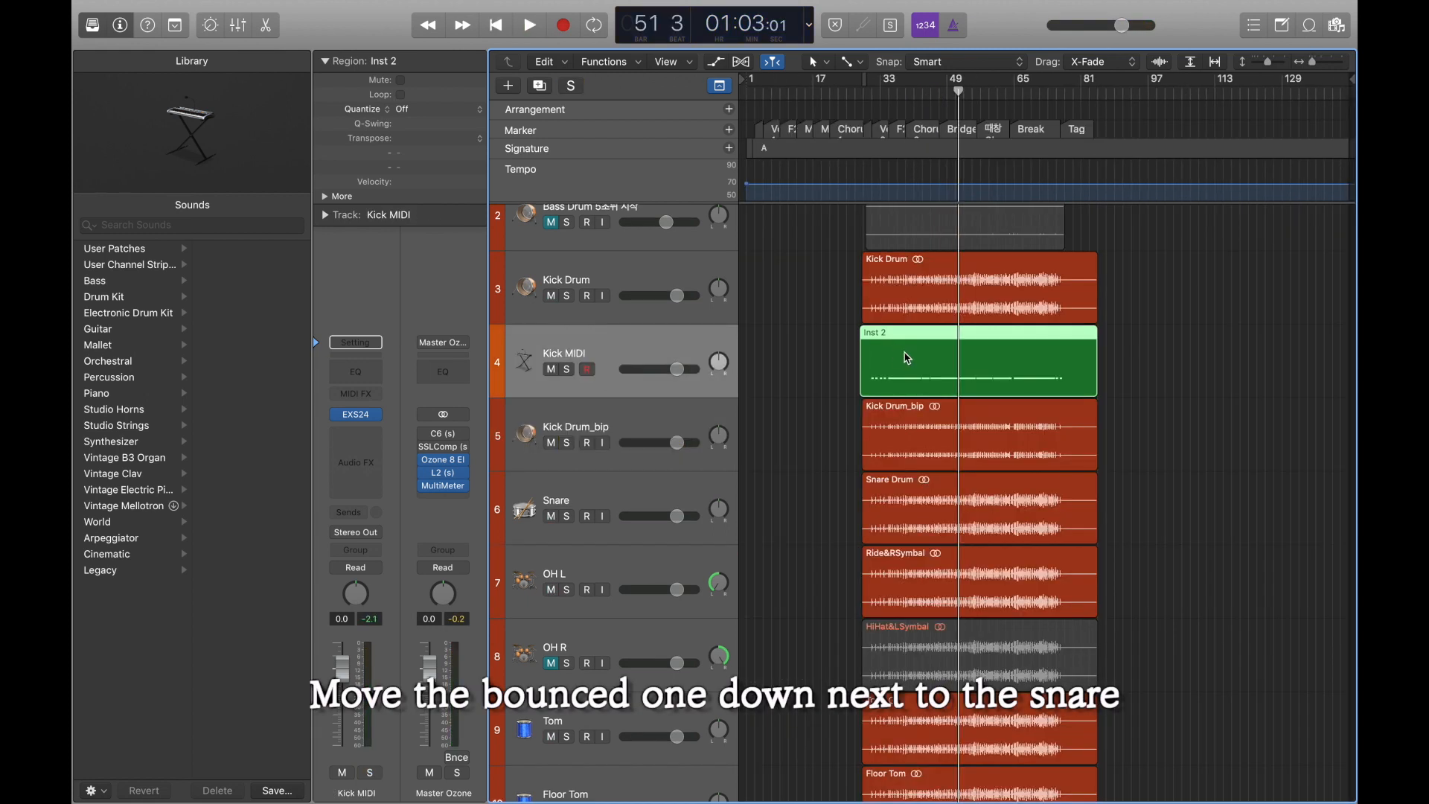
right_click(907, 358)
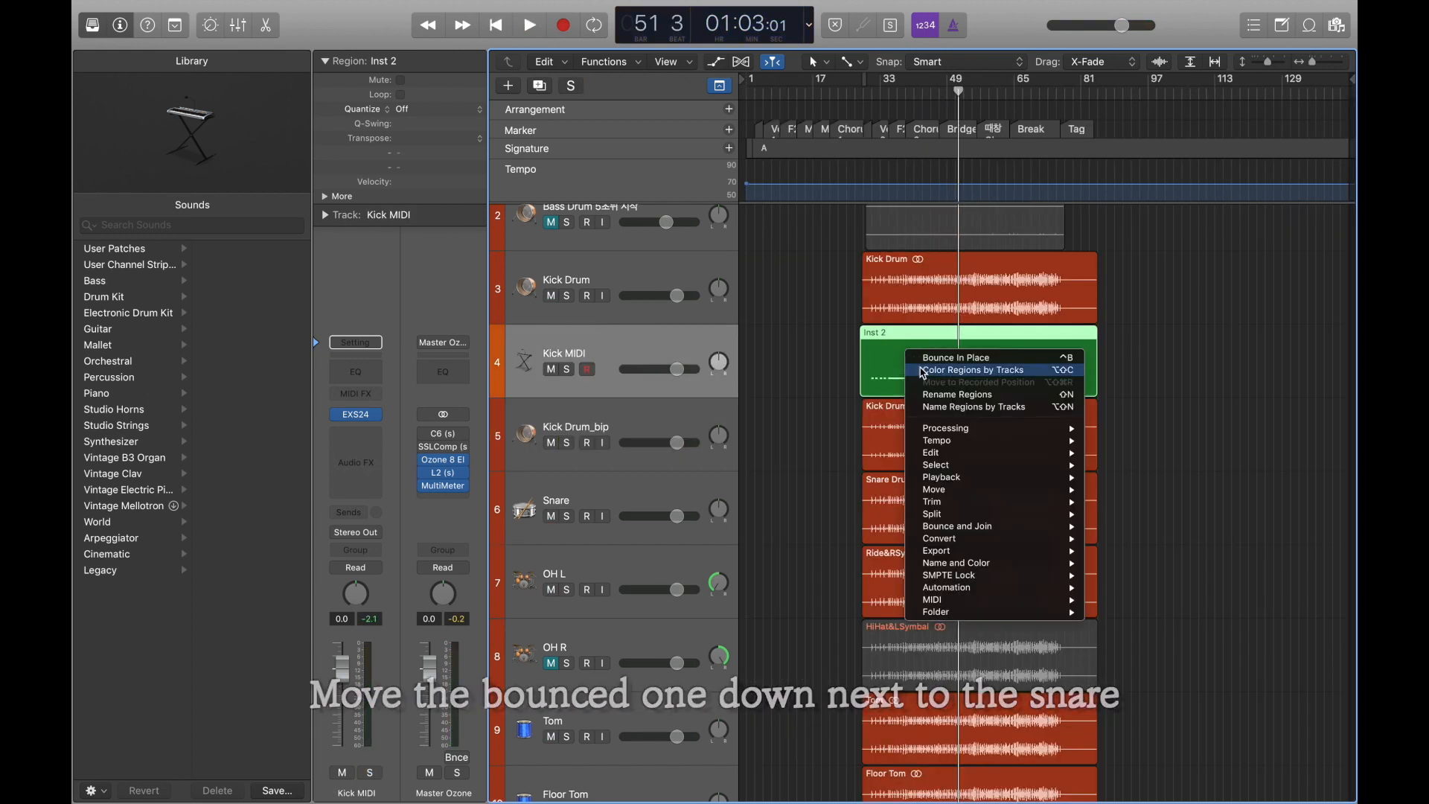
left_click(942, 475)
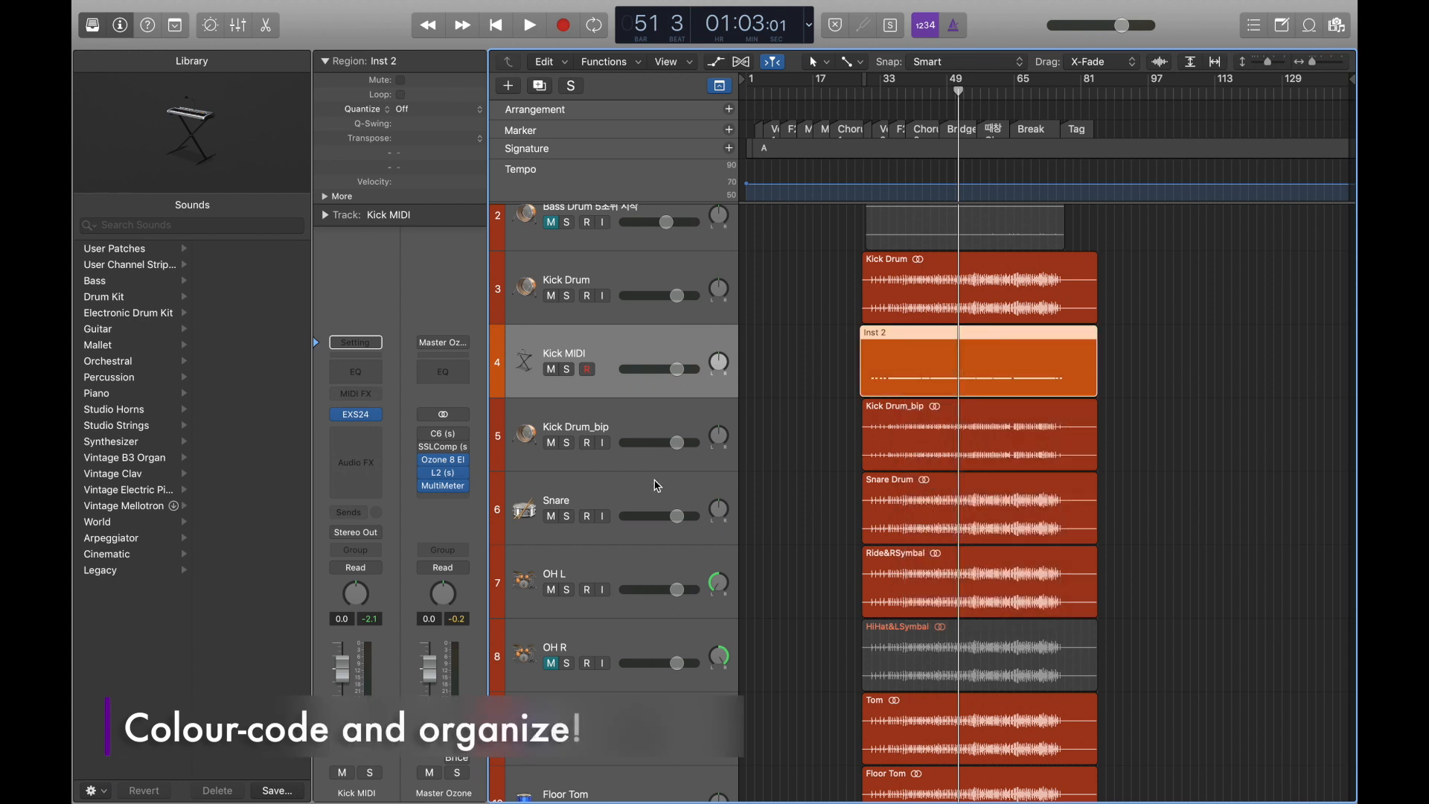
Step: Audition the Kick Drum_bip track in solo, then stop playback and take it out of solo
left_click(642, 477)
key("Up")
key("s")
key("space")
scroll(1002, 552, "up", 5)
key("space")
key("s")
Step: Solo the Snare track and play it from about bar 53
scroll(982, 545, "down", 2)
key("Down")
key("s")
key("space")
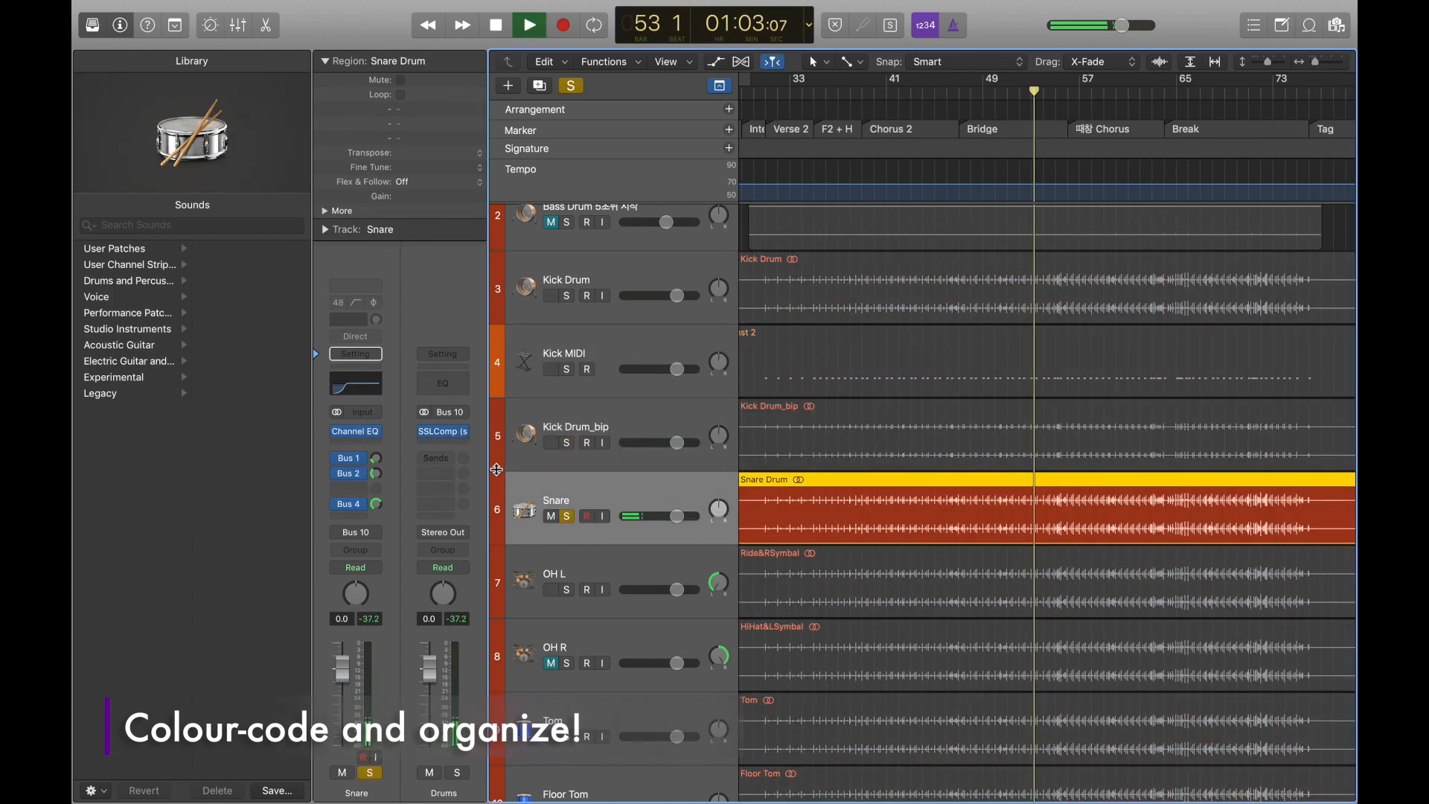
Step: Open the Snare track's Channel EQ and set its low-pass filter to 500 Hz
left_click(356, 384)
left_click(770, 322)
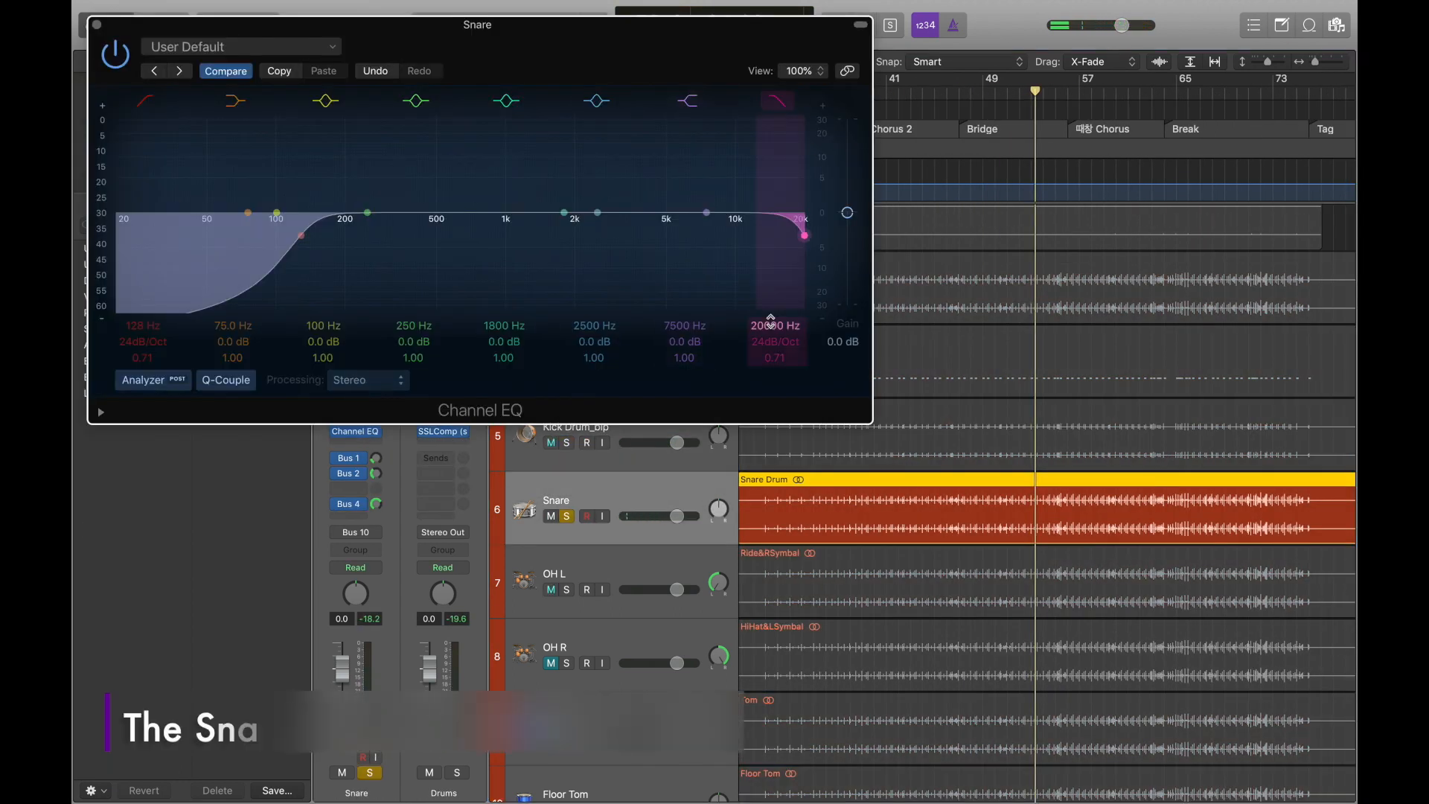
key("Return")
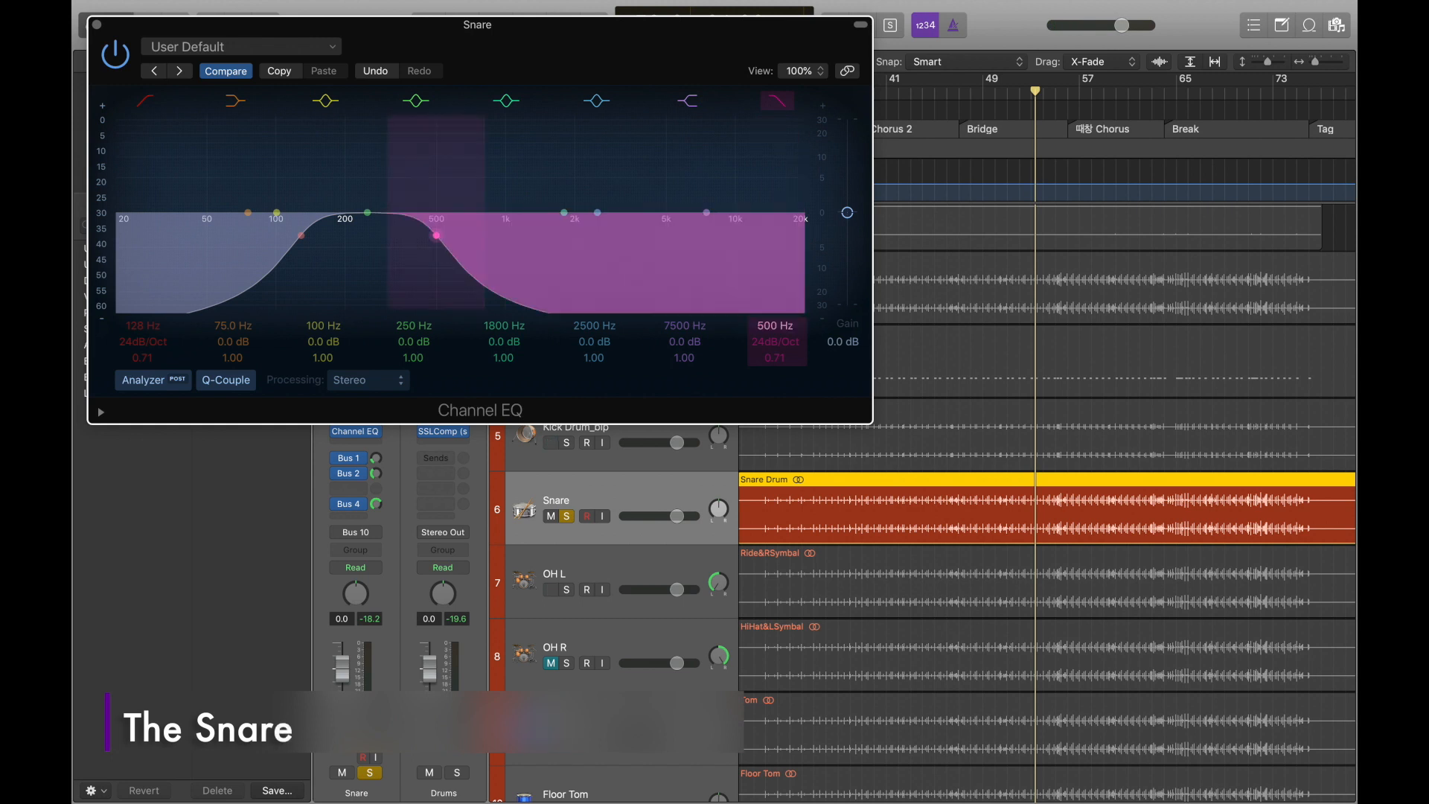
Step: Raise the Snare EQ's low-pass cutoff to about 930 Hz during playback and close the EQ
scroll(1042, 591, "up", 3)
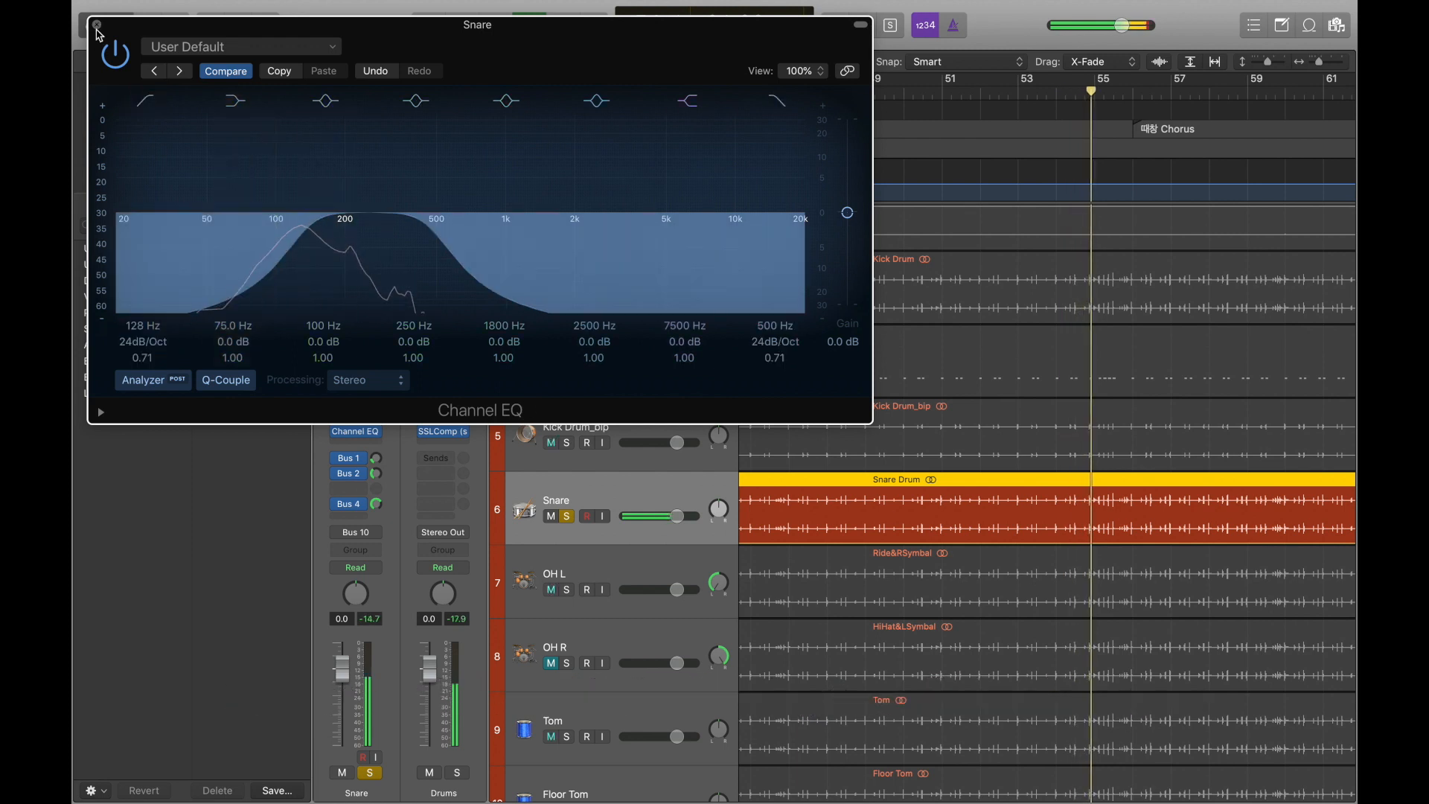
left_click_drag(438, 238, 504, 247)
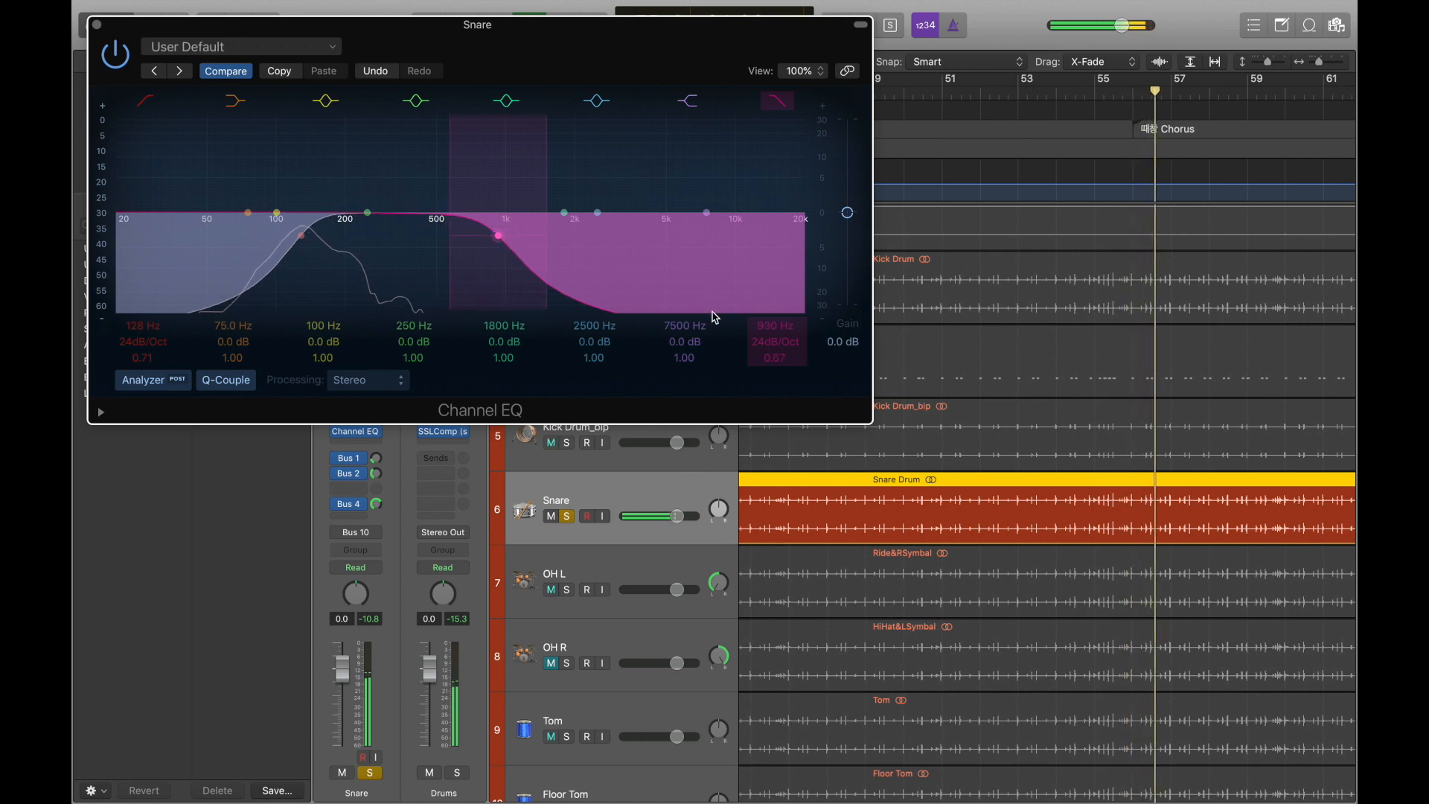
left_click(97, 28)
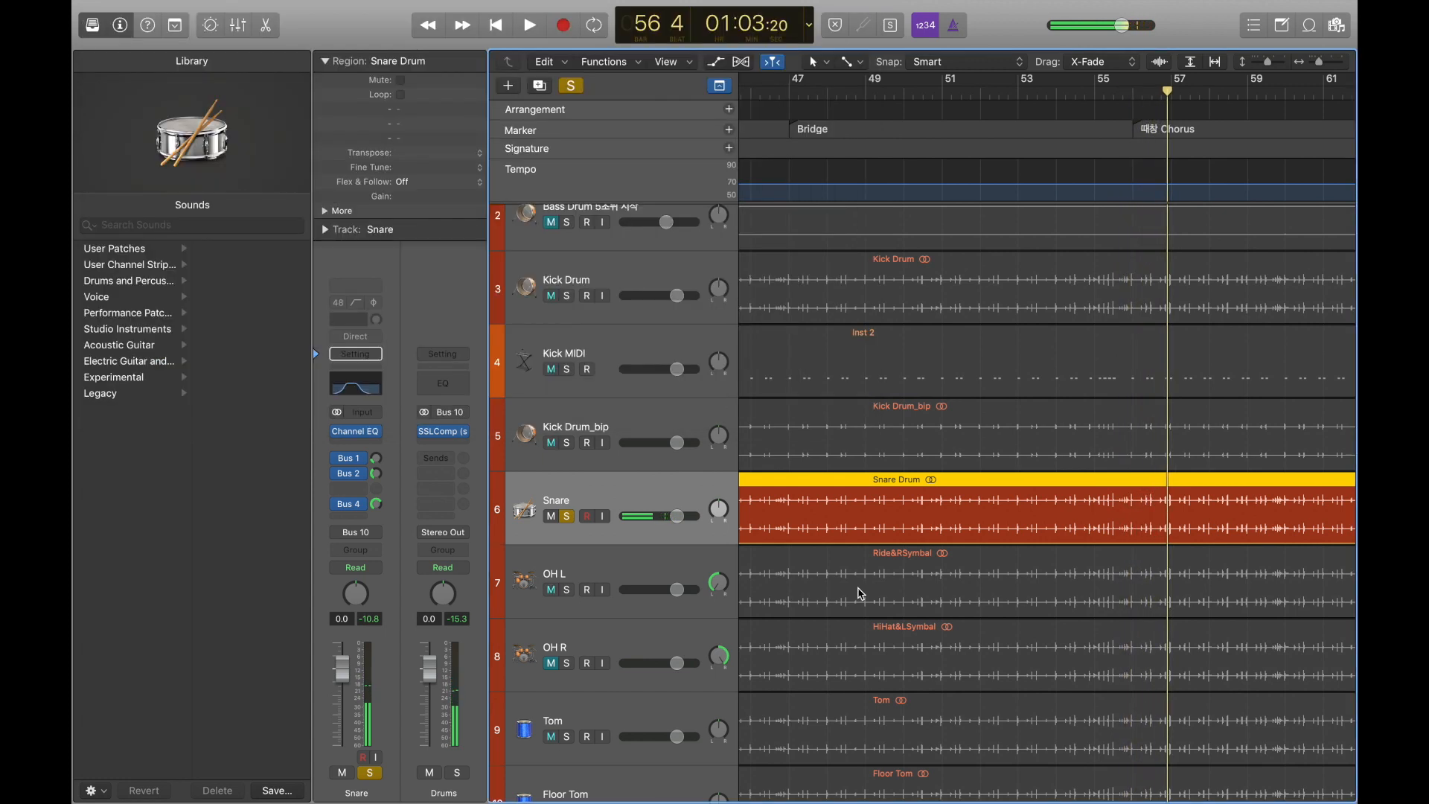
Step: Bounce the Snare Drum region in place as Snare Drum_bip on a new track
scroll(861, 588, "down", 5)
right_click(996, 535)
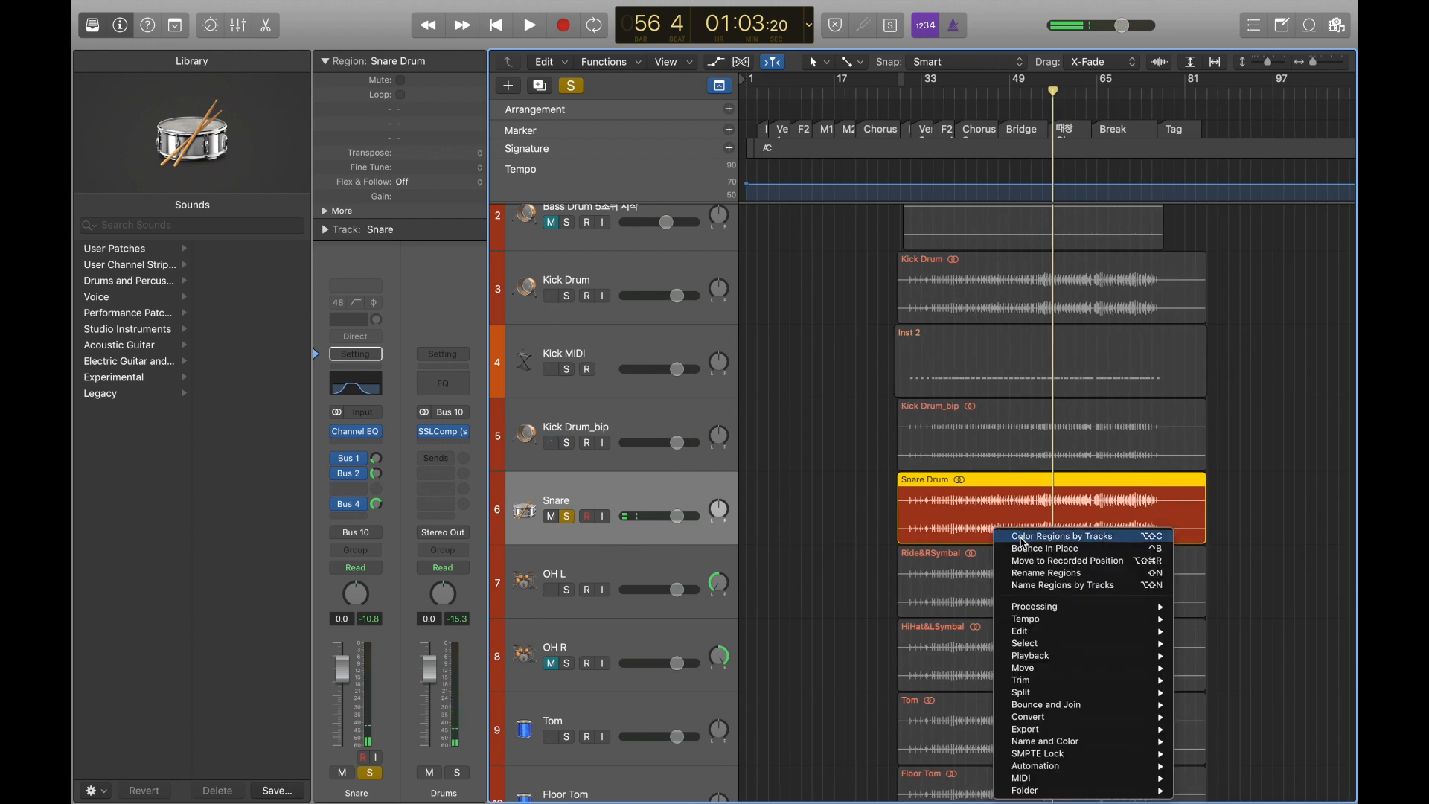
left_click(1026, 549)
key("Return")
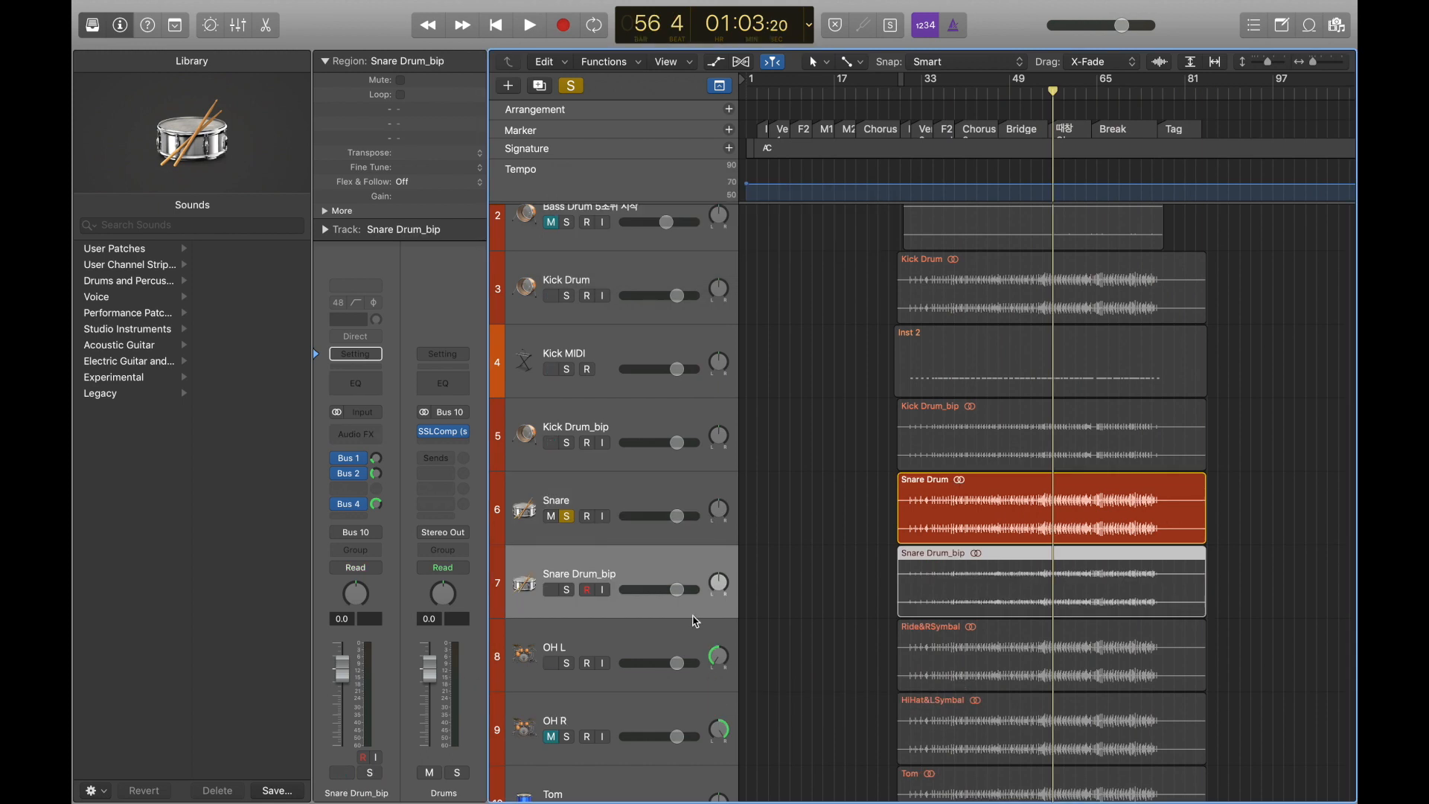
Step: Audition the Snare Drum_bip track in solo from about bar 57, then stop playback
scroll(1017, 479, "up", 5)
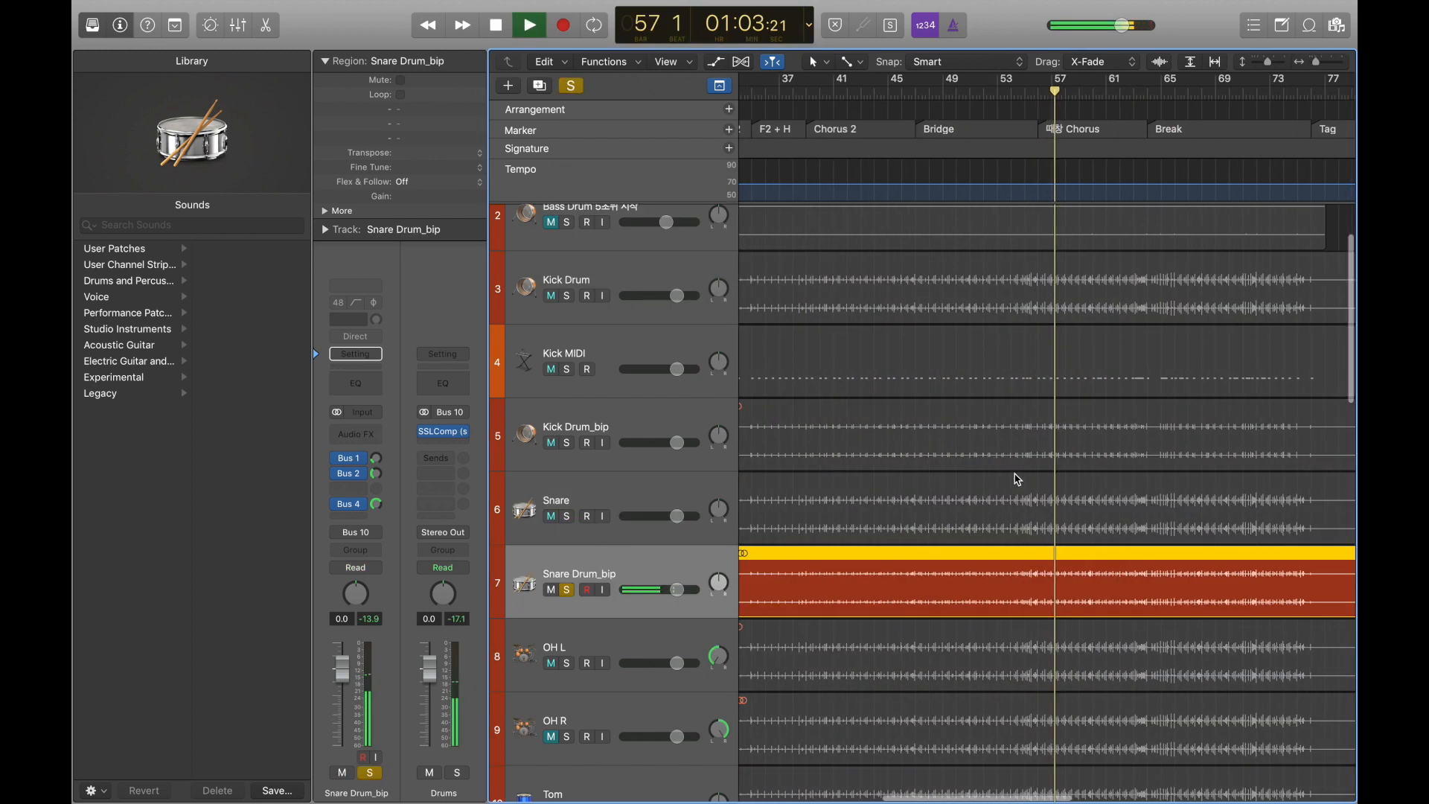
scroll(1017, 479, "left", 2)
key("space")
key("super+Left")
key("super+Left")
key("super+Left")
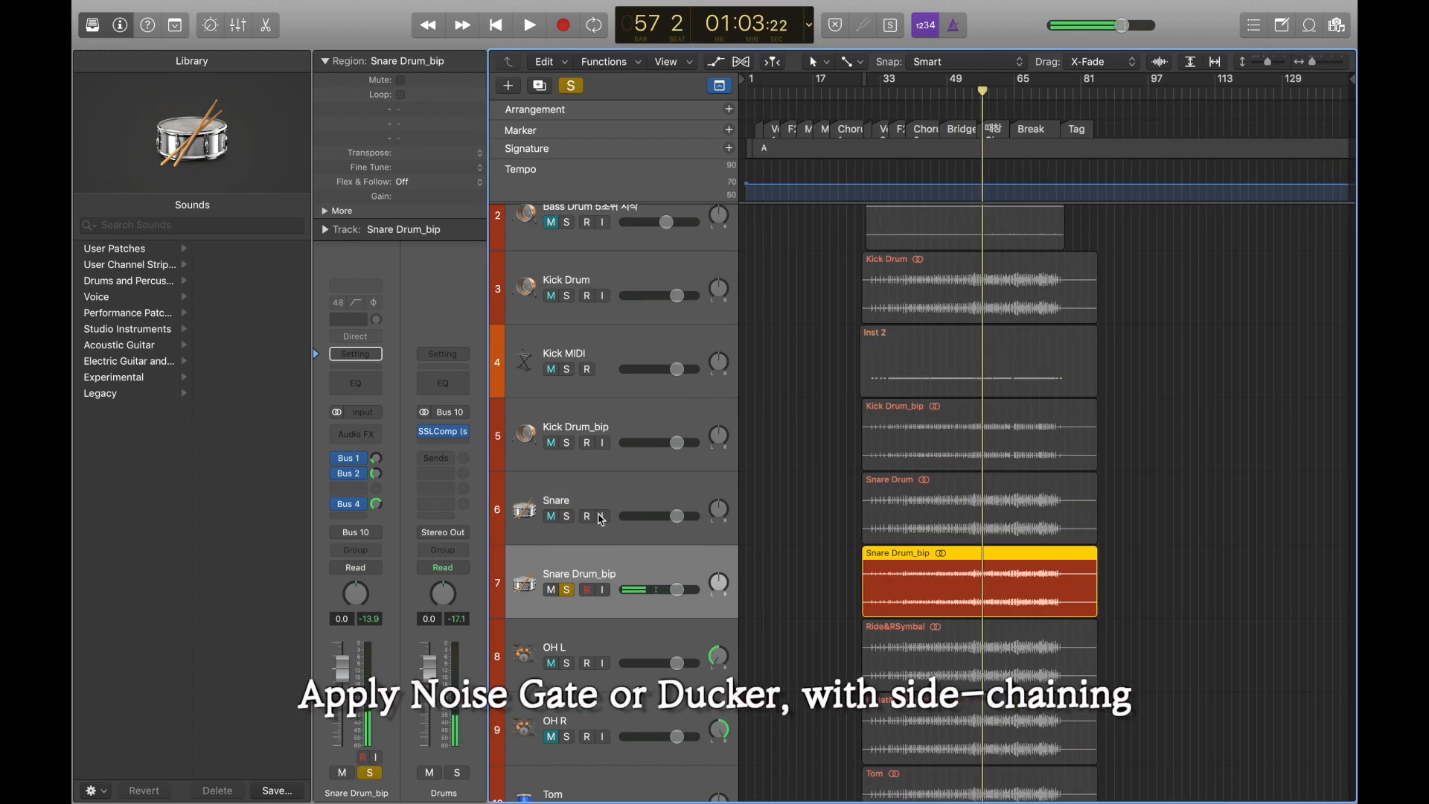
Step: Insert a stereo Noise Gate on the Snare Drum_bip channel
left_click(382, 440)
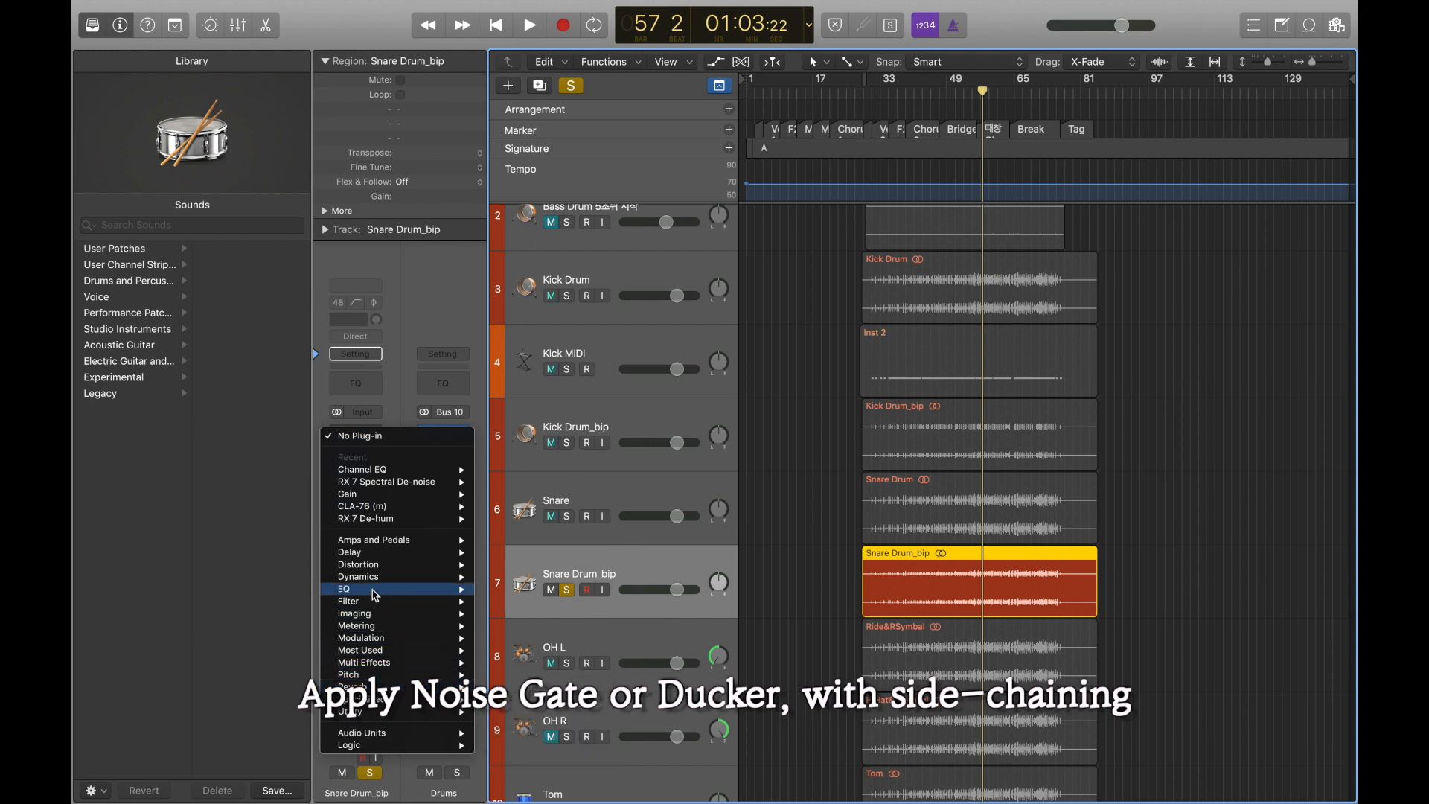
mouse_move(373, 584)
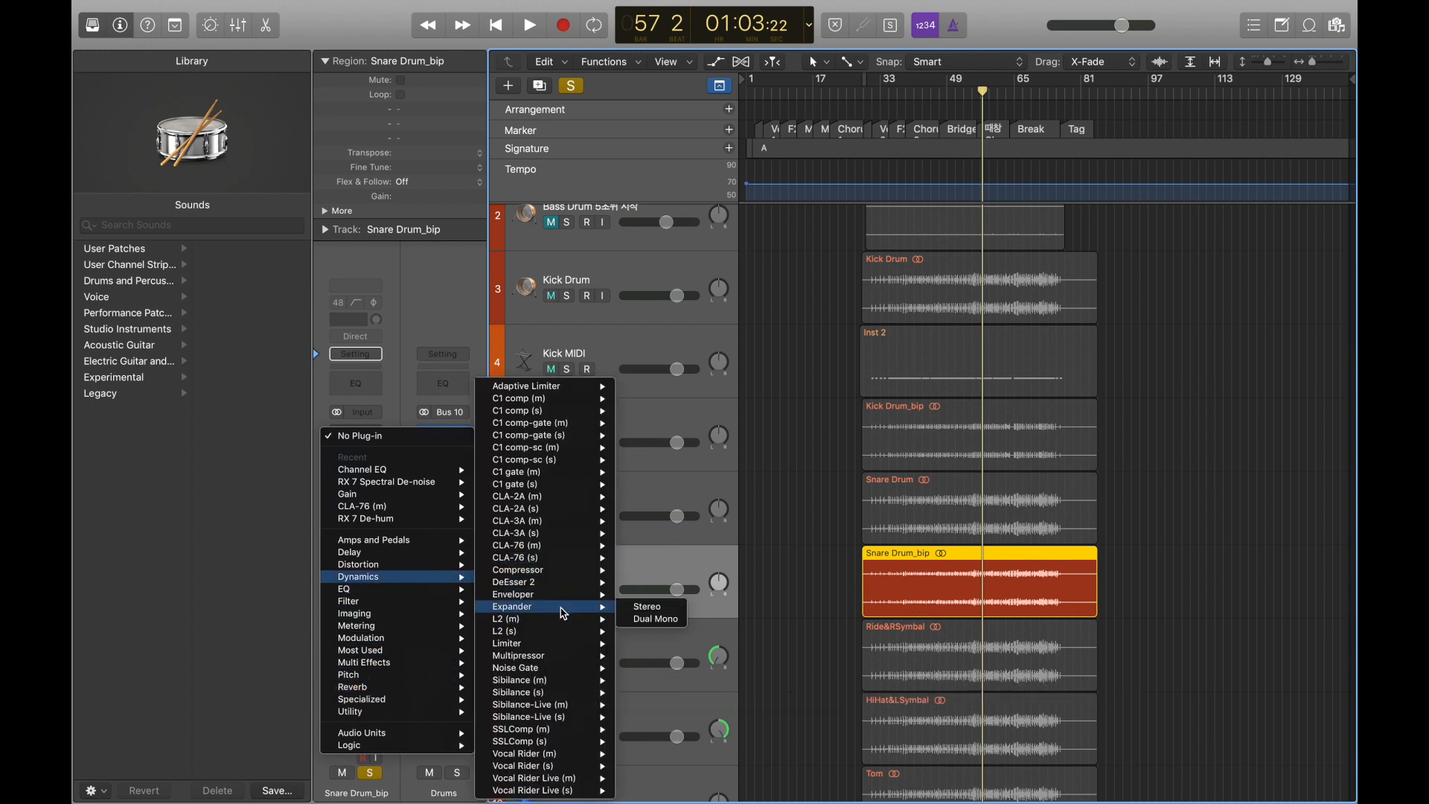
mouse_move(566, 668)
left_click(672, 672)
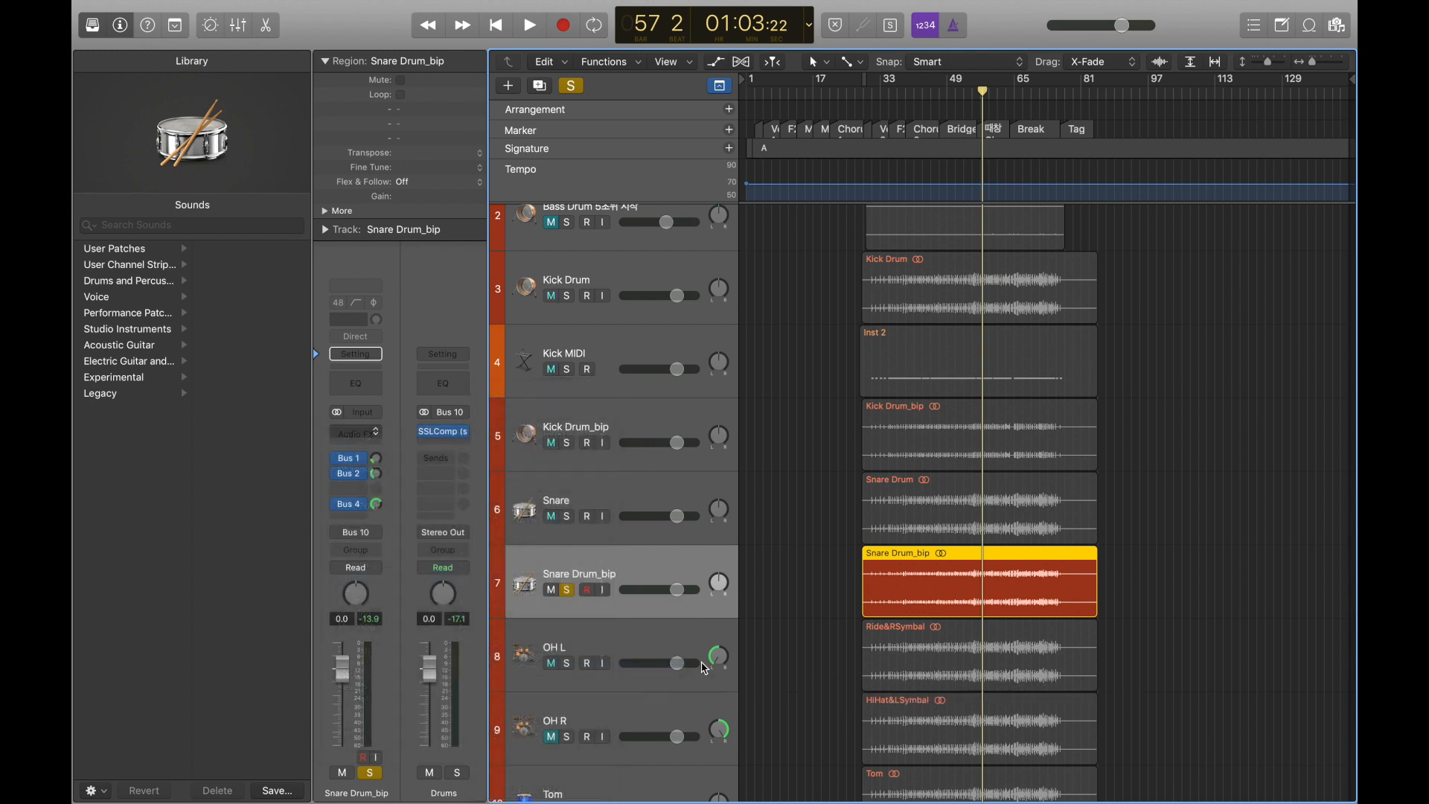
Step: Set the Noise Gate's side chain to KICK LOW PASS (Audio 17) and switch it to Ducker mode
key("super+Right")
key("super+Right")
key("super+Right")
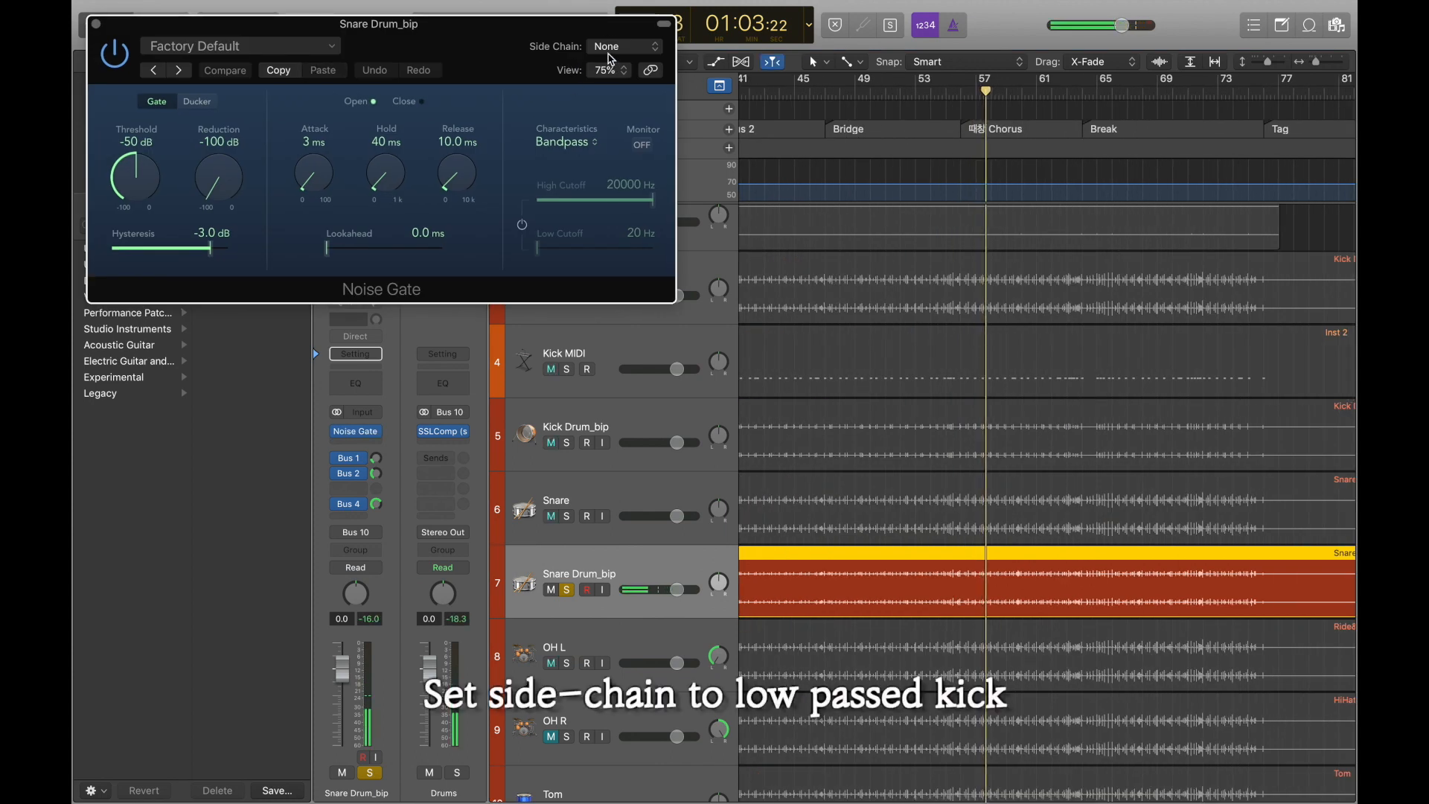
left_click(618, 47)
mouse_move(612, 70)
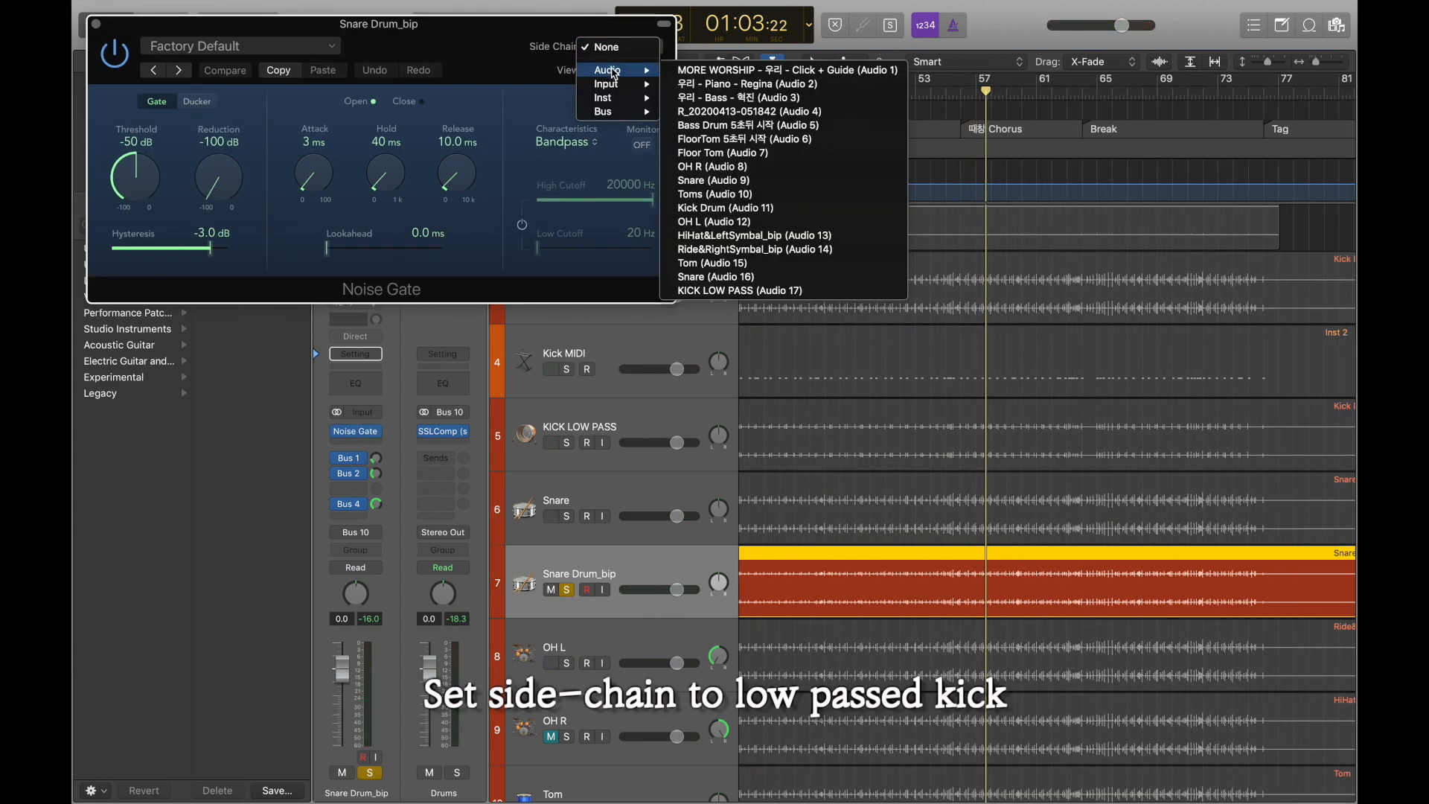
left_click(756, 290)
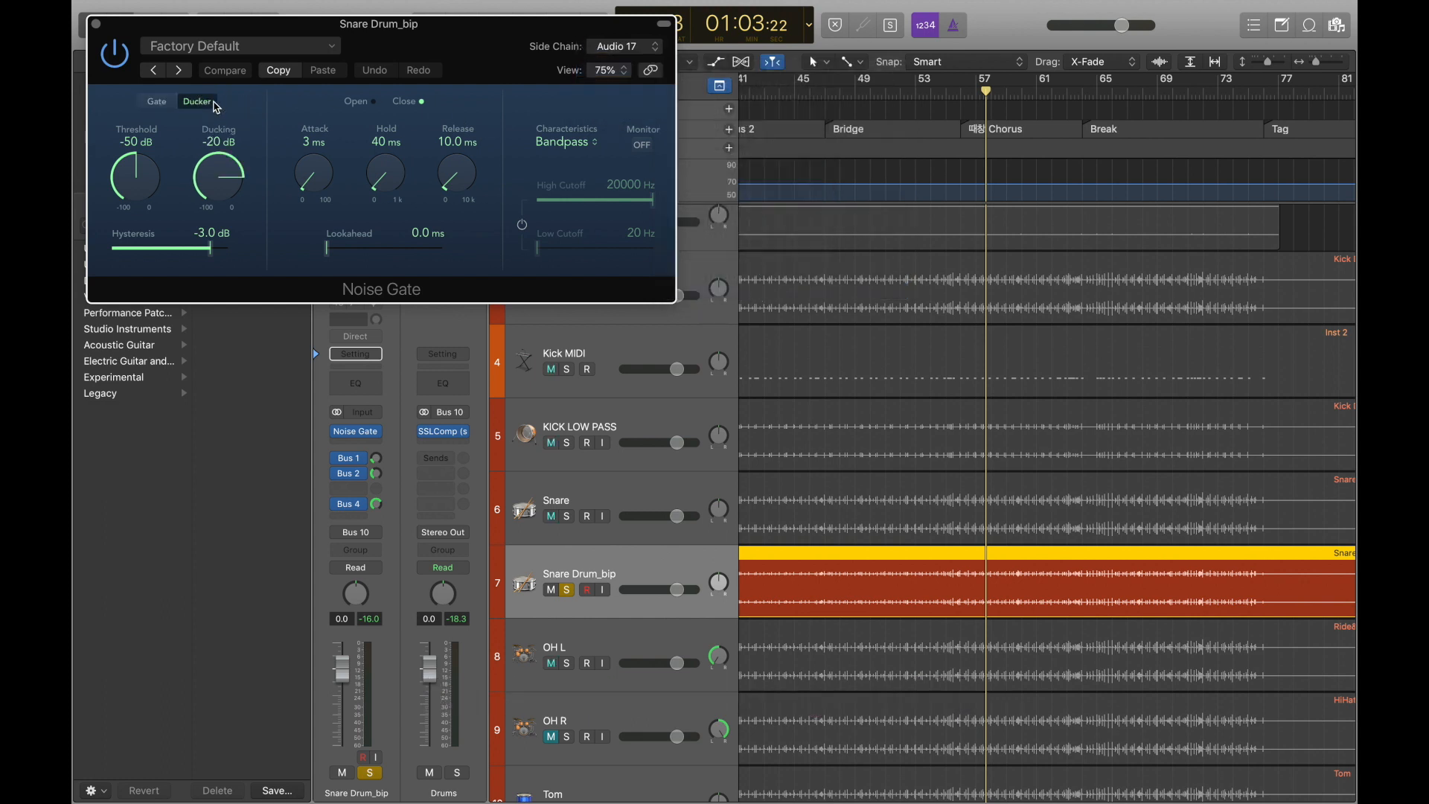
Step: Tune the ducker during playback to -57 dB ducking, 1 ms attack and 0 ms release, and adjust its threshold by ear
scroll(1067, 679, "up", 5)
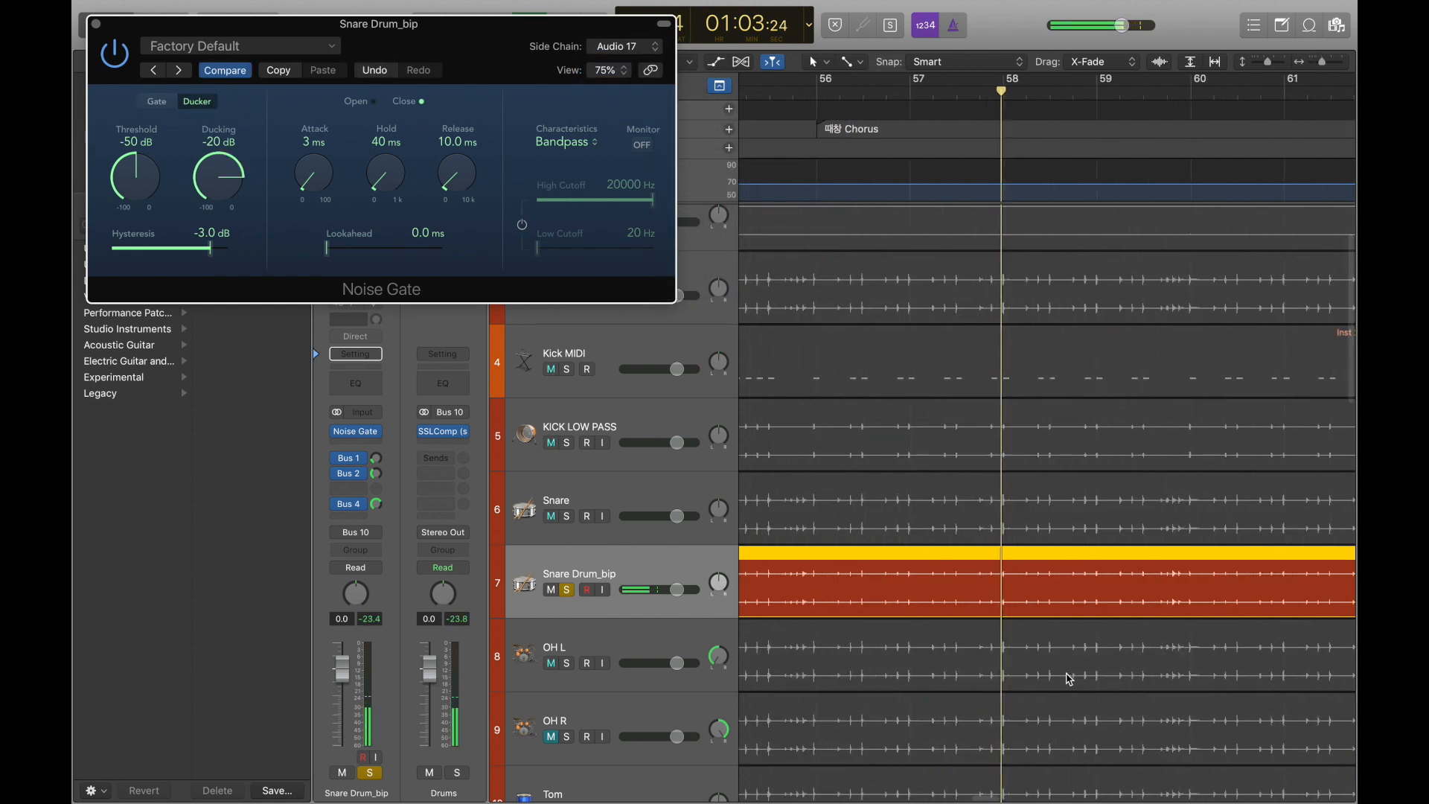
left_click_drag(209, 189, 97, 122)
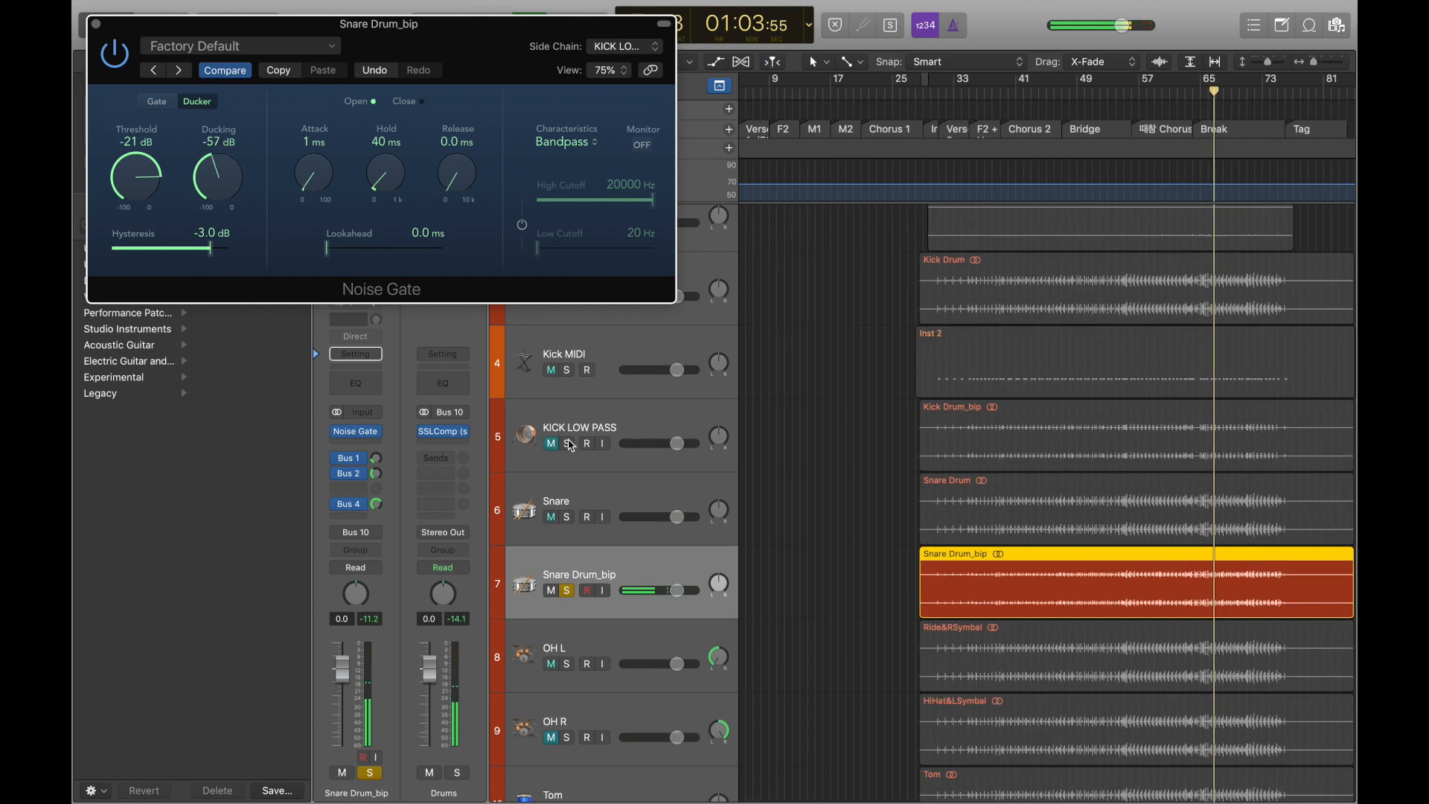
scroll(1169, 675, "up", 5)
scroll(1169, 673, "right", 3)
scroll(1169, 673, "up", 3)
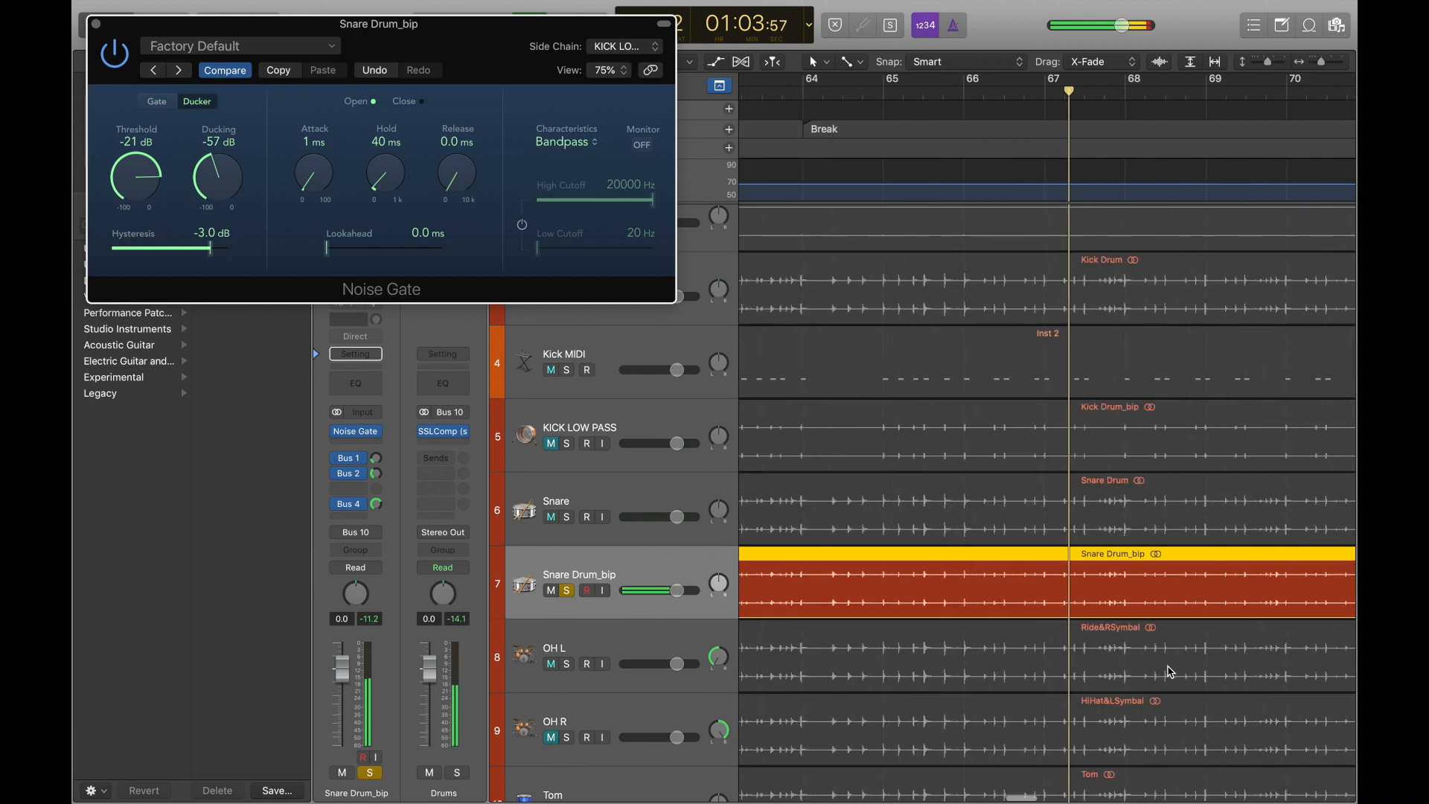
mouse_move(134, 183)
left_mouse_down()
mouse_move(124, 160)
mouse_move(141, 209)
left_mouse_up()
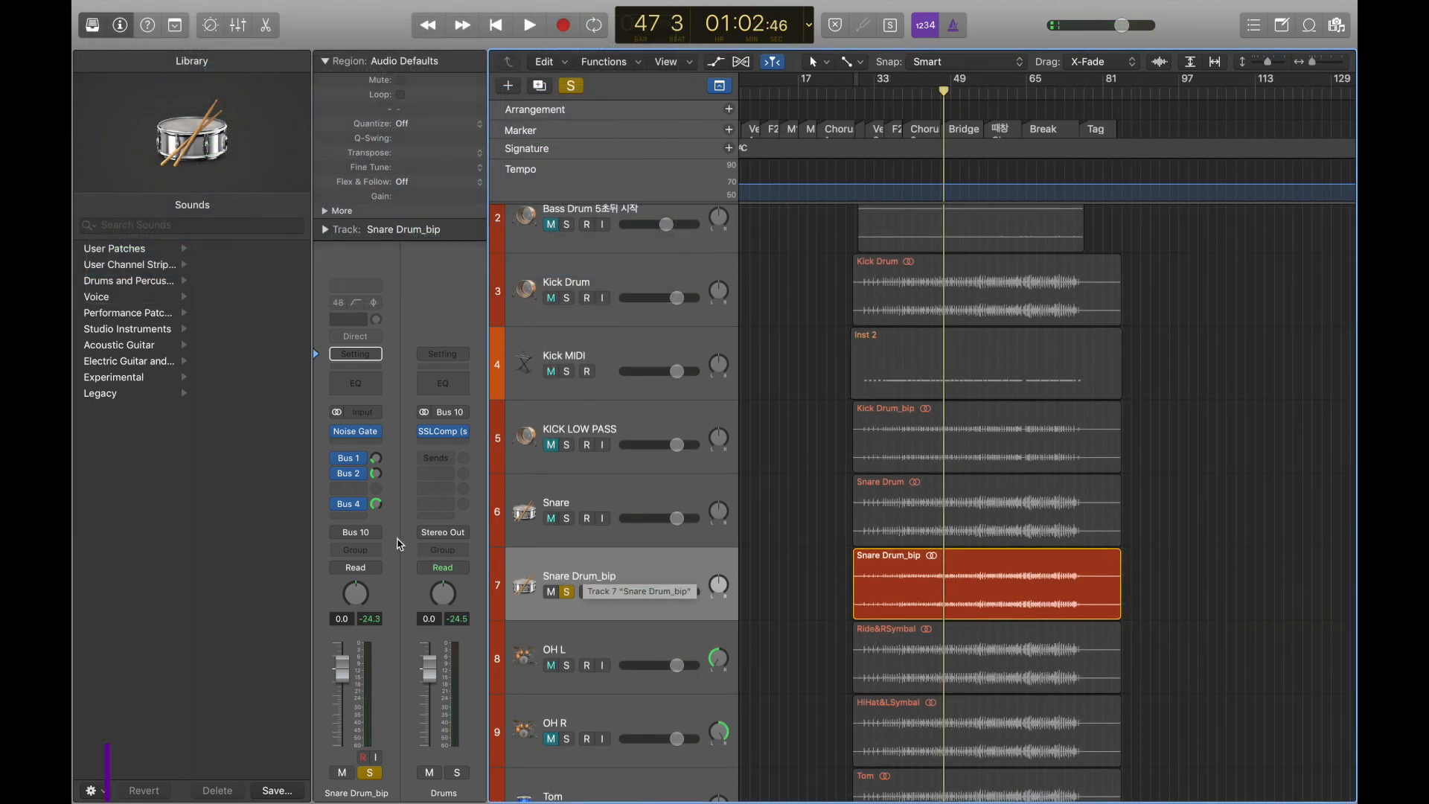
Step: Route the Snare Drum_bip track's output to the unused Bus 19
left_click(357, 532)
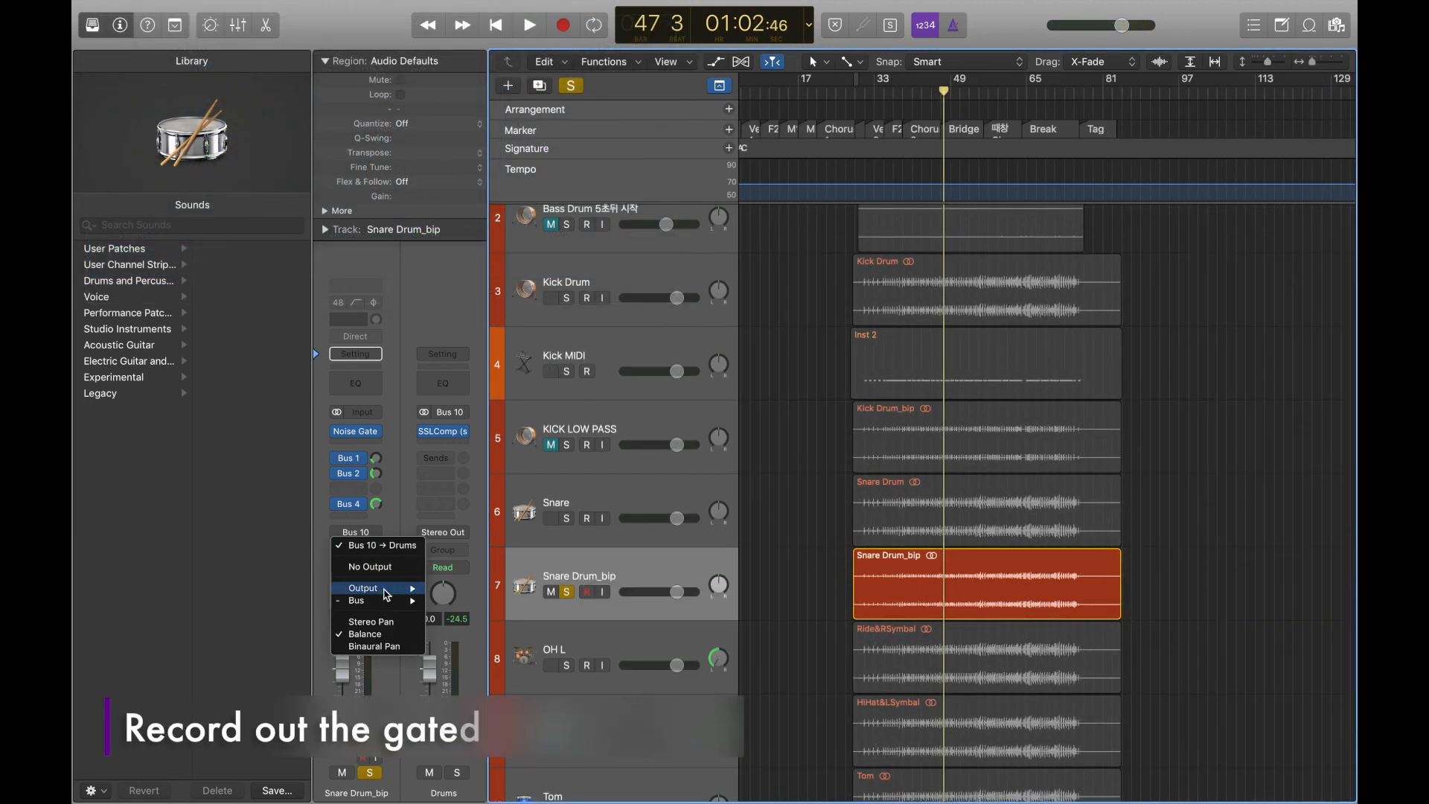
mouse_move(386, 607)
left_click(505, 539)
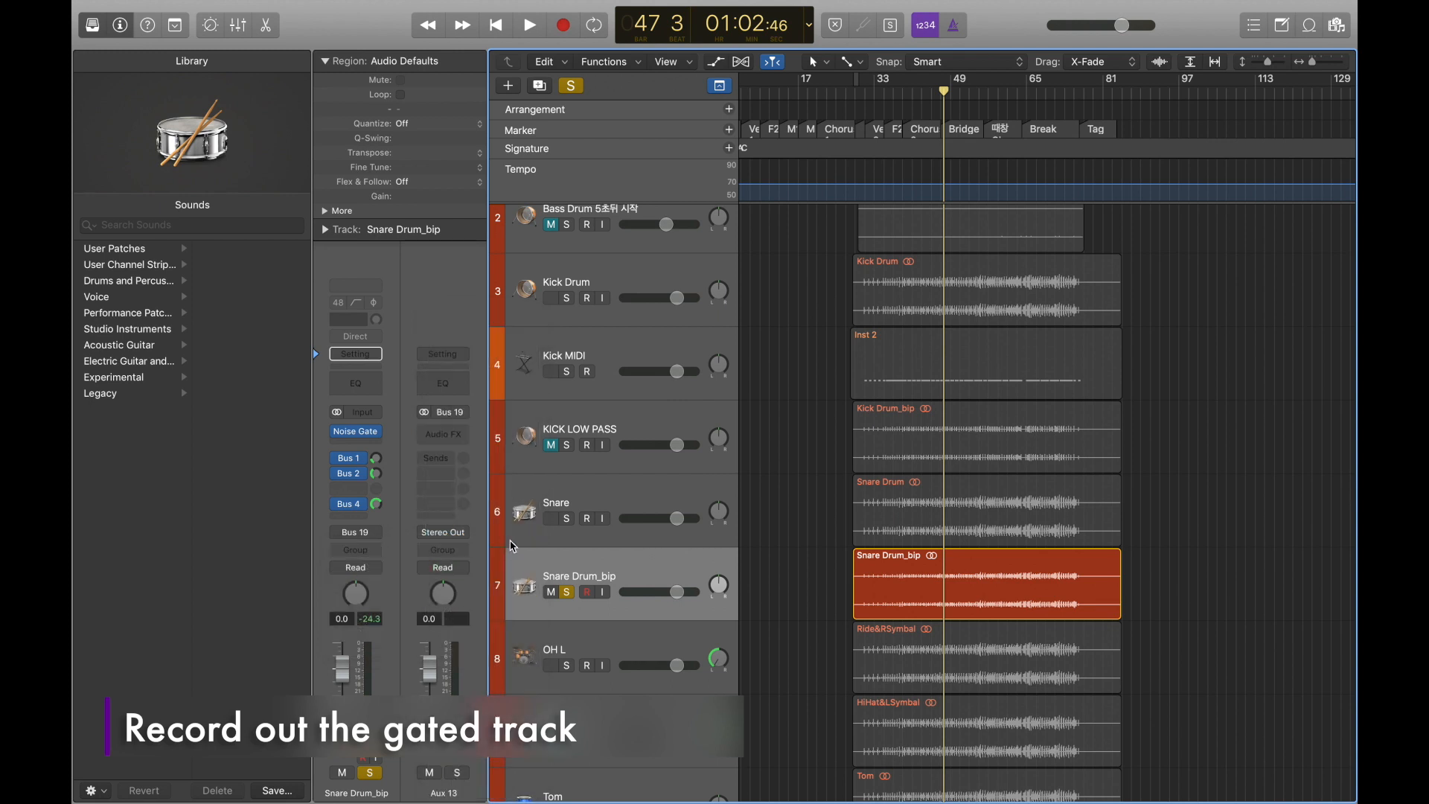
Step: Create one audio track below Snare Drum_bip with Bus 19 as input, Bus 10 as output, and input monitoring and record enabled
left_click(596, 574)
left_click(509, 86)
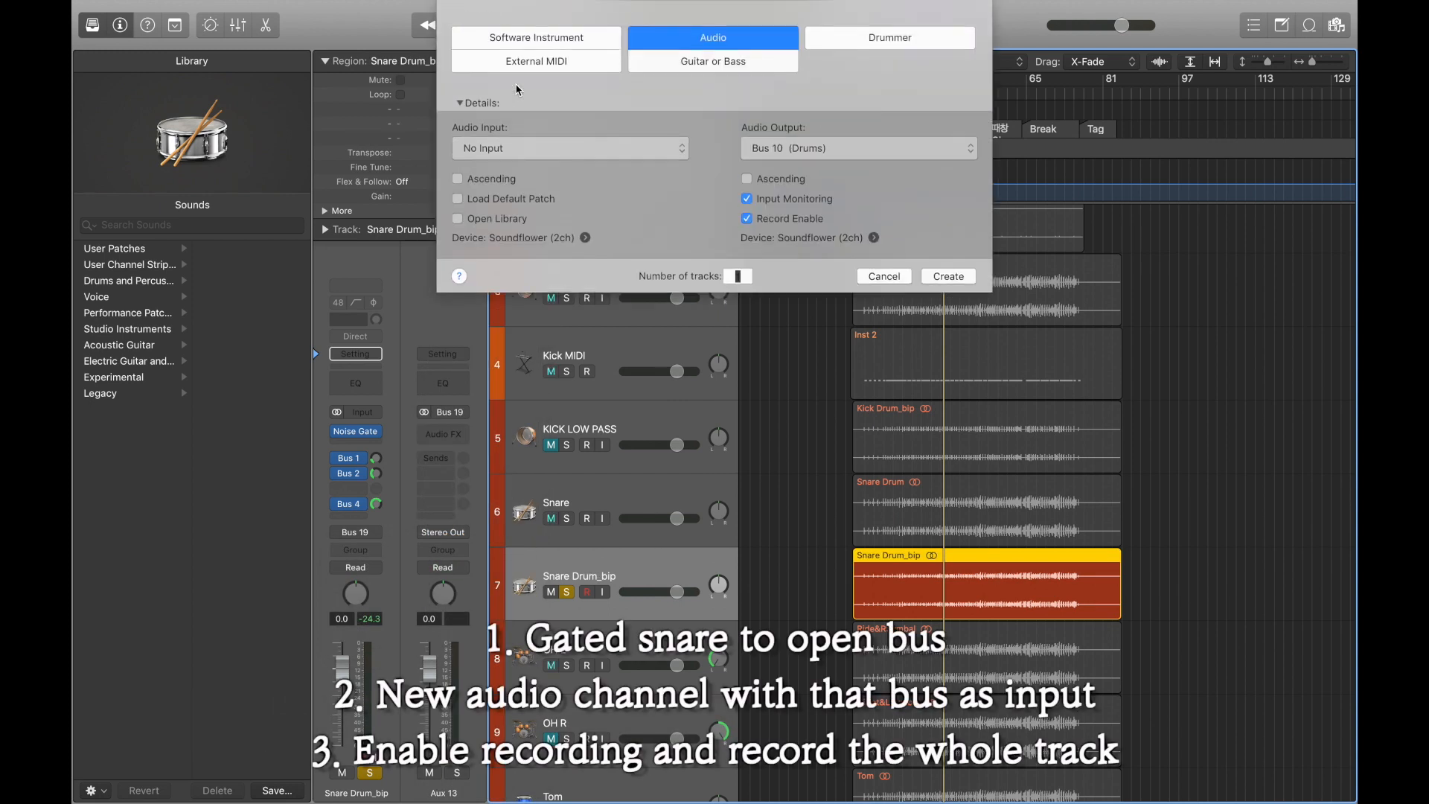
left_click(570, 153)
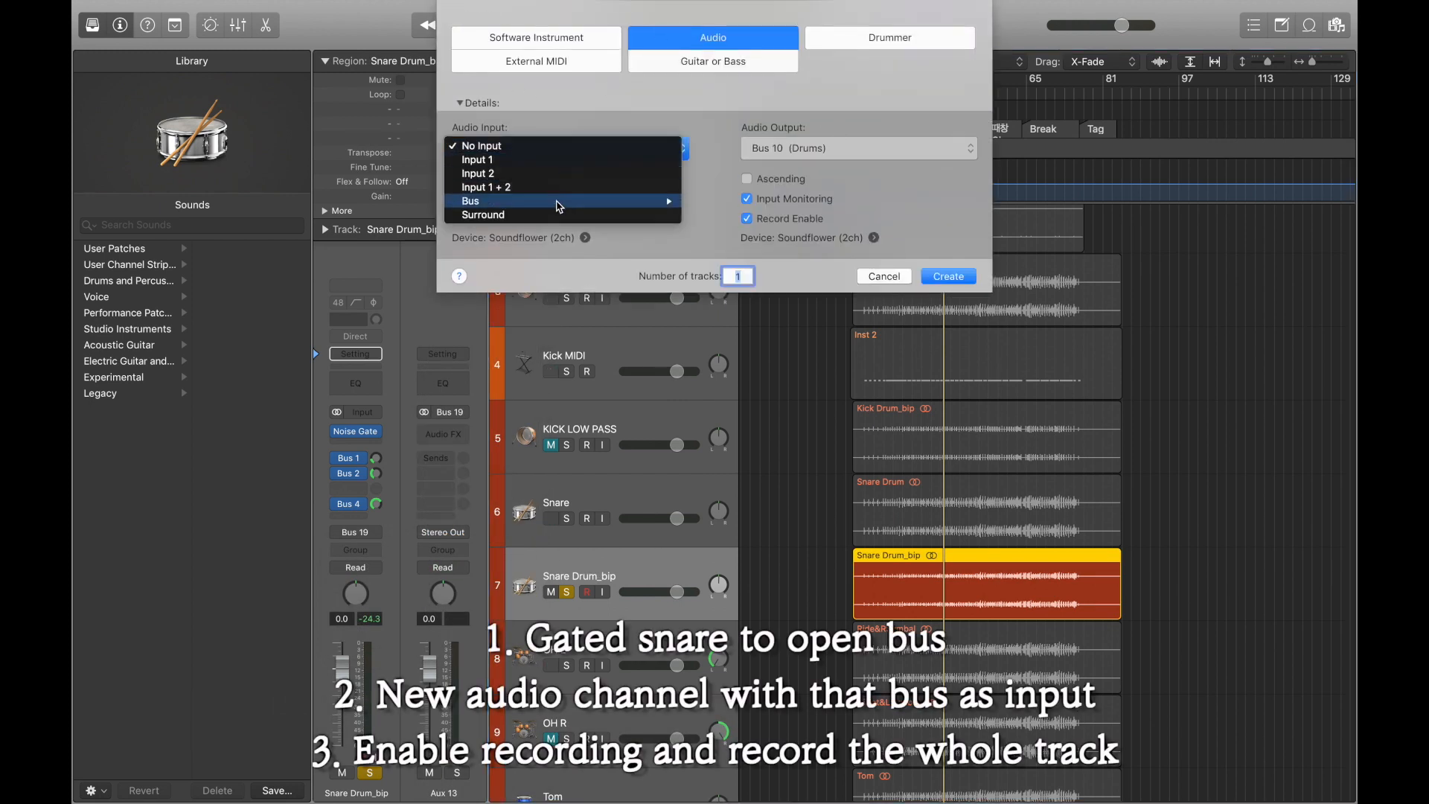
mouse_move(559, 201)
left_click(745, 268)
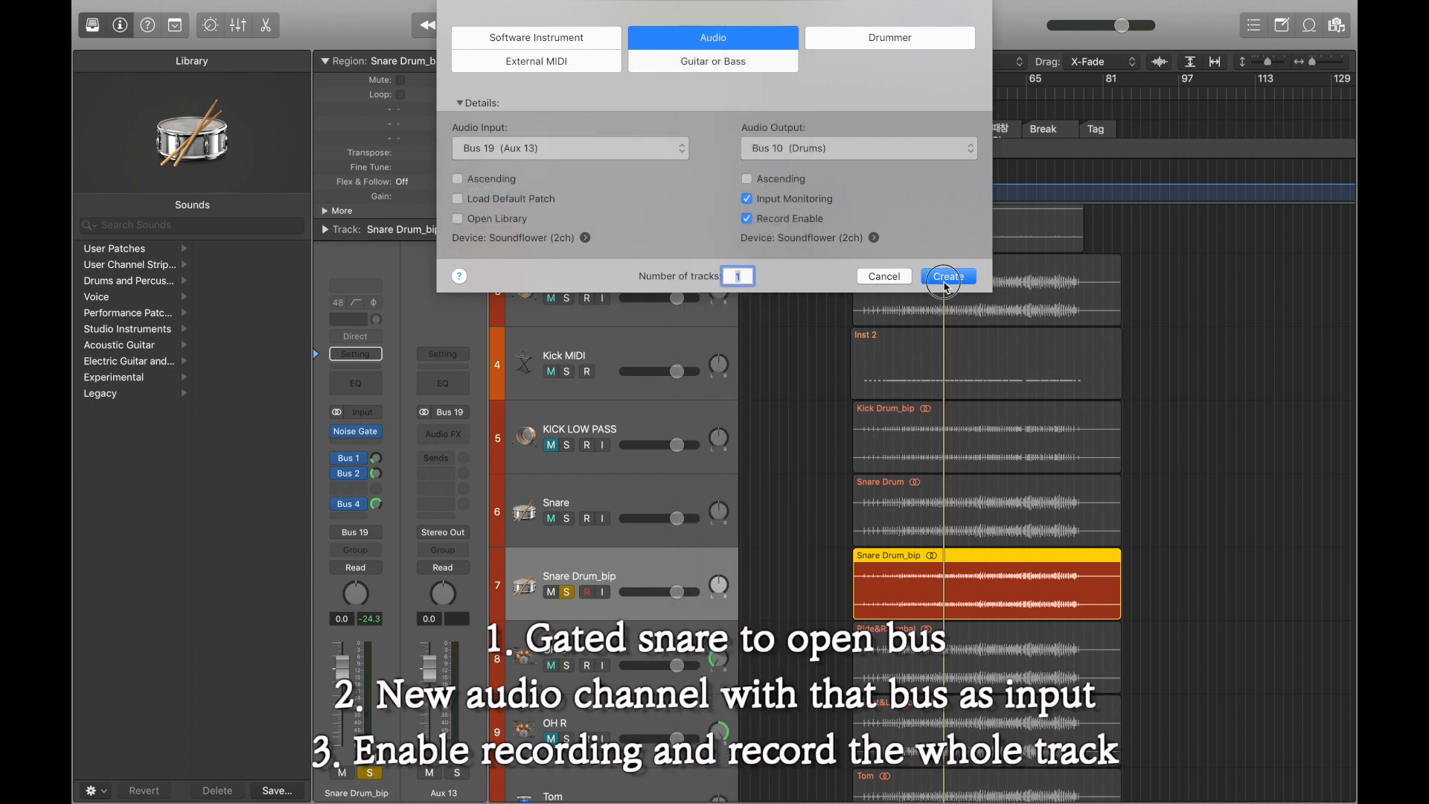
left_click(945, 279)
Step: Record the gated snare onto Audio 19 from just before the drum regions start until bar 77
left_click(861, 97)
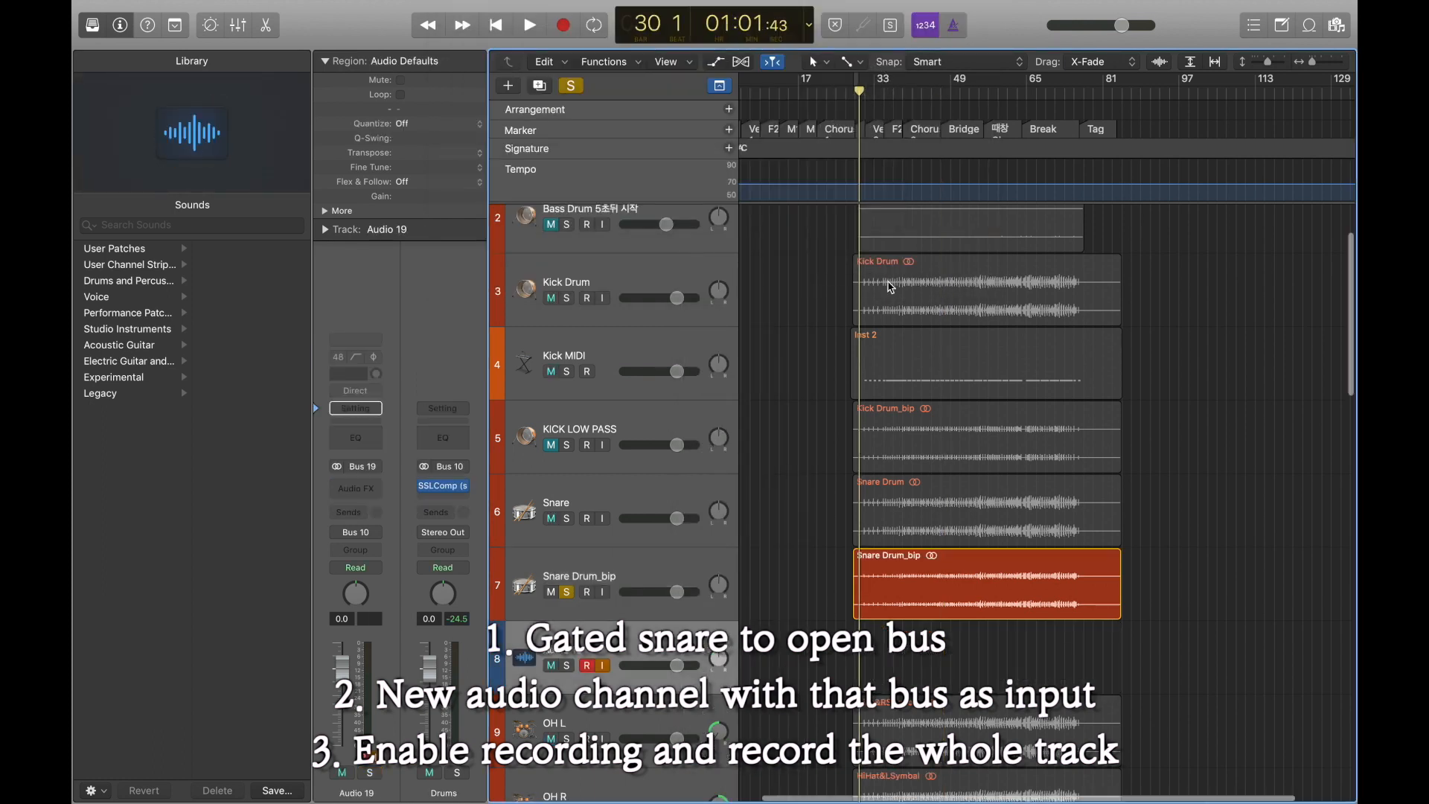
scroll(891, 287, "up", 5)
left_click(820, 91)
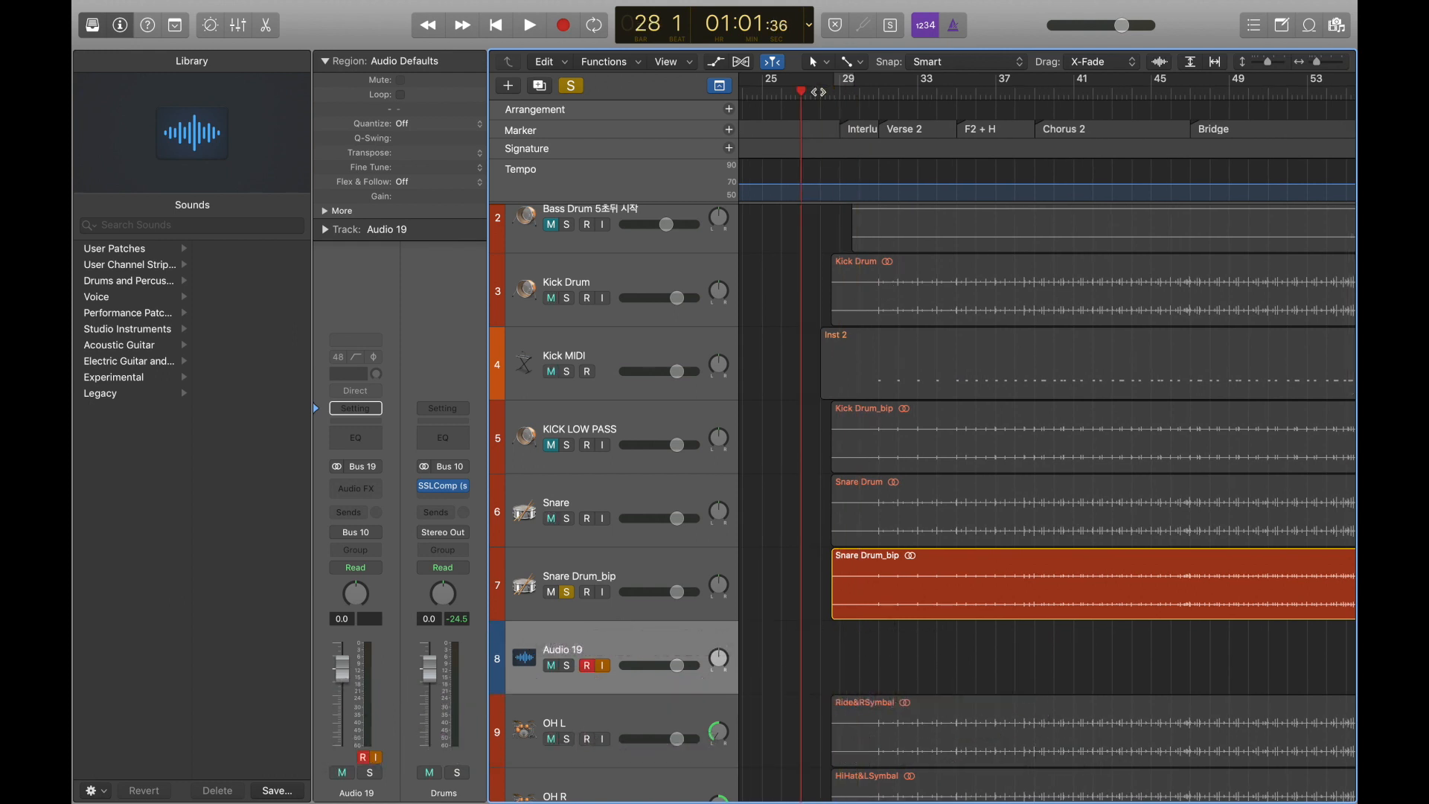
key("r")
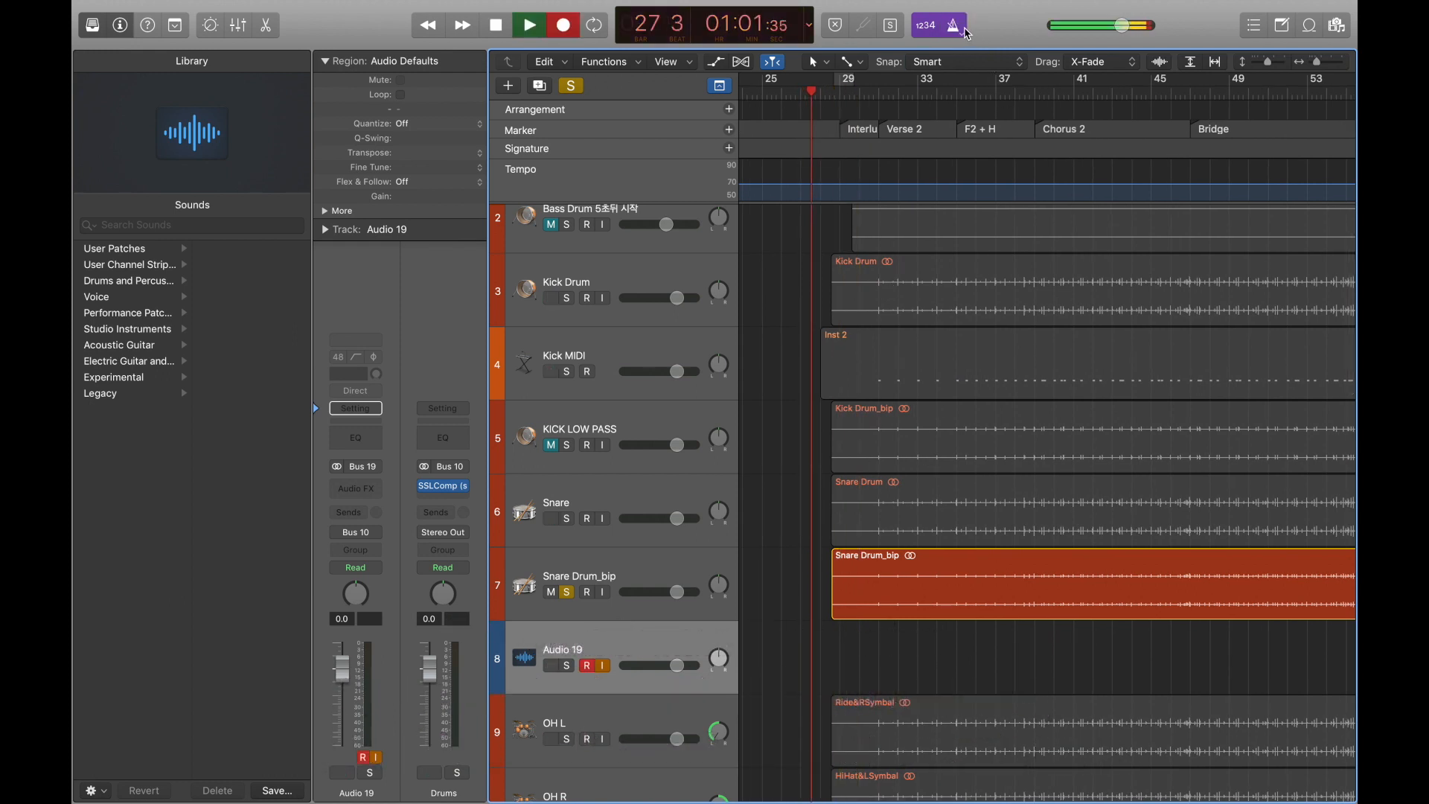
scroll(953, 352, "up", 5)
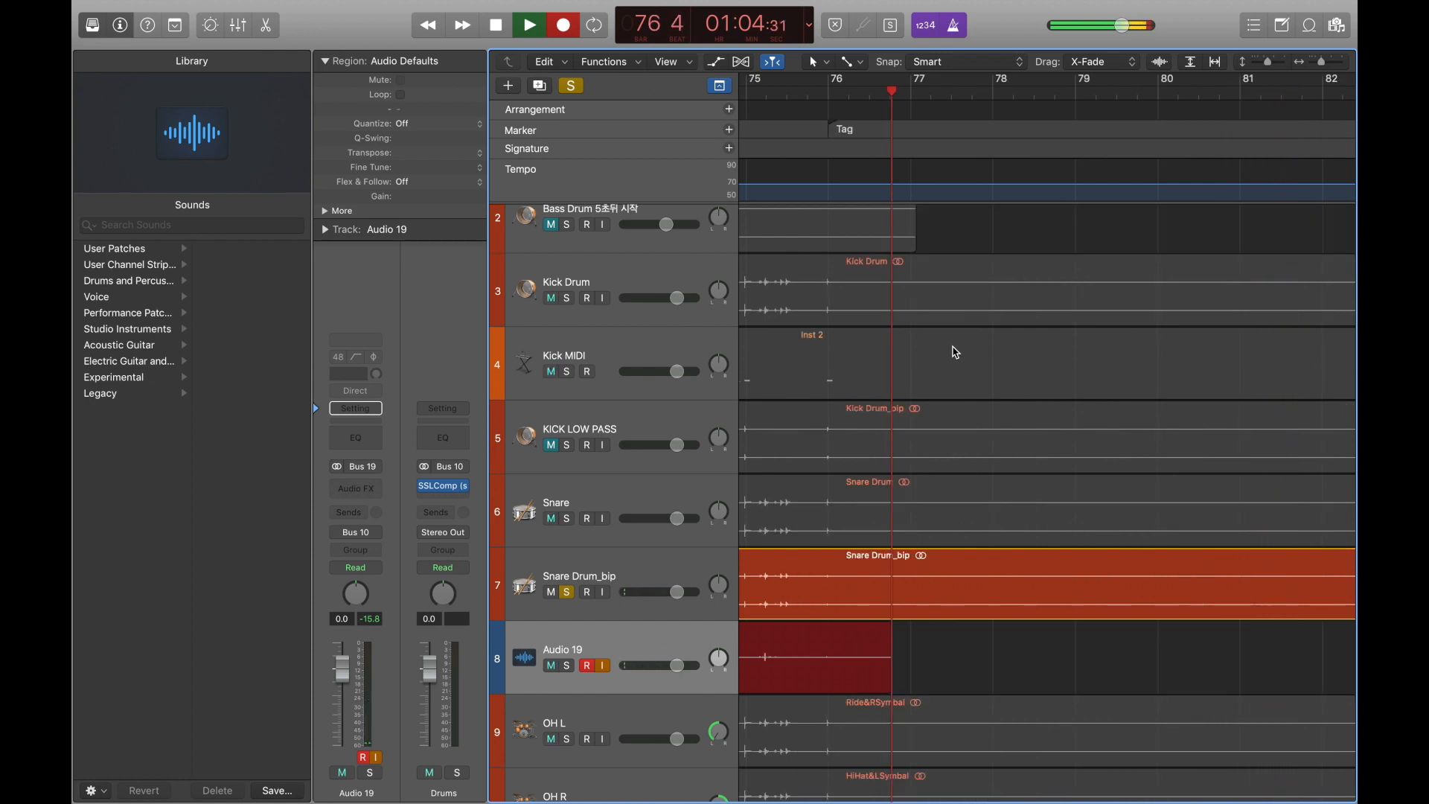
scroll(955, 352, "down", 5)
key("space")
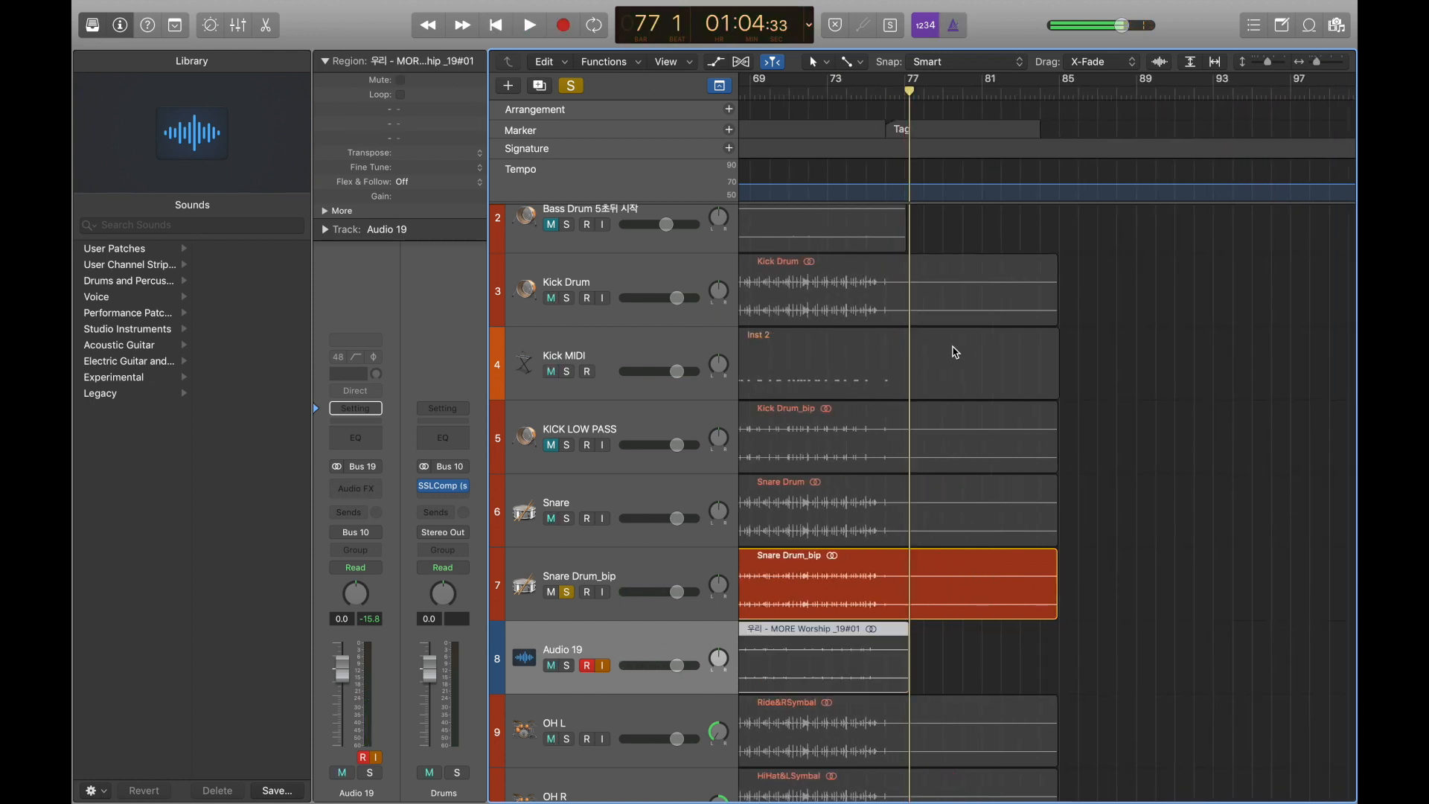
Step: Route the Snare Drum_bip output back to Bus 10 (Drums) and mute the track
left_click(376, 533)
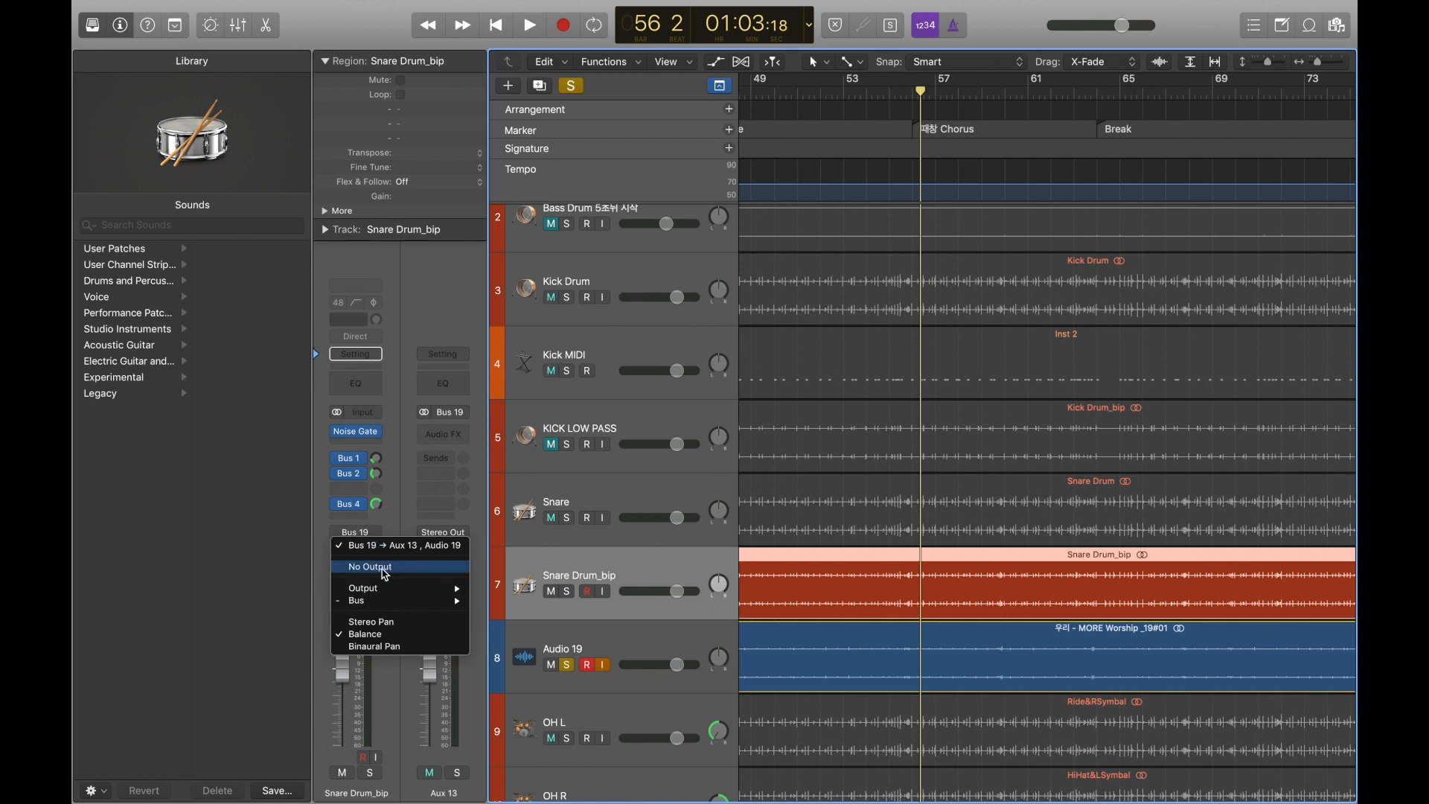
mouse_move(402, 601)
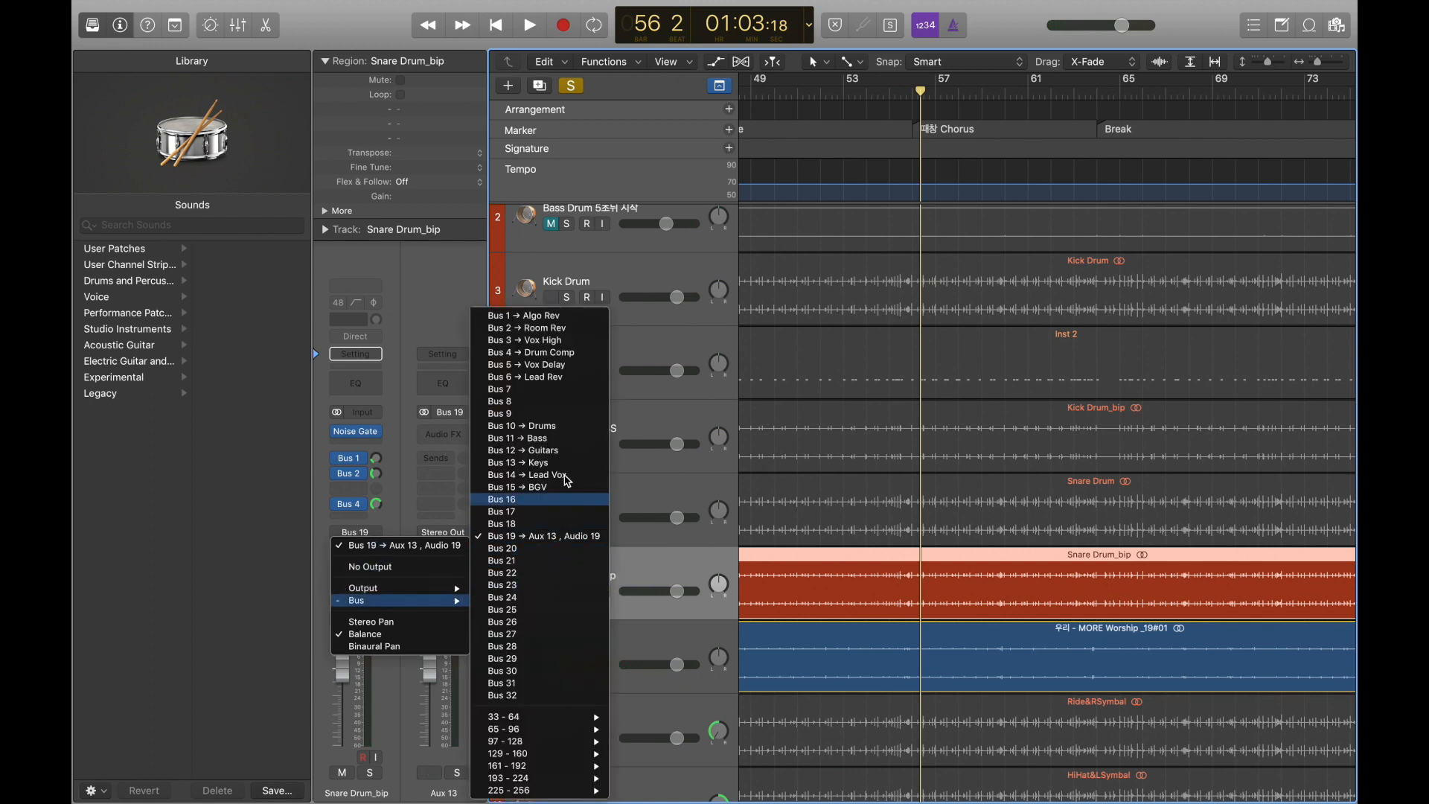
left_click(557, 426)
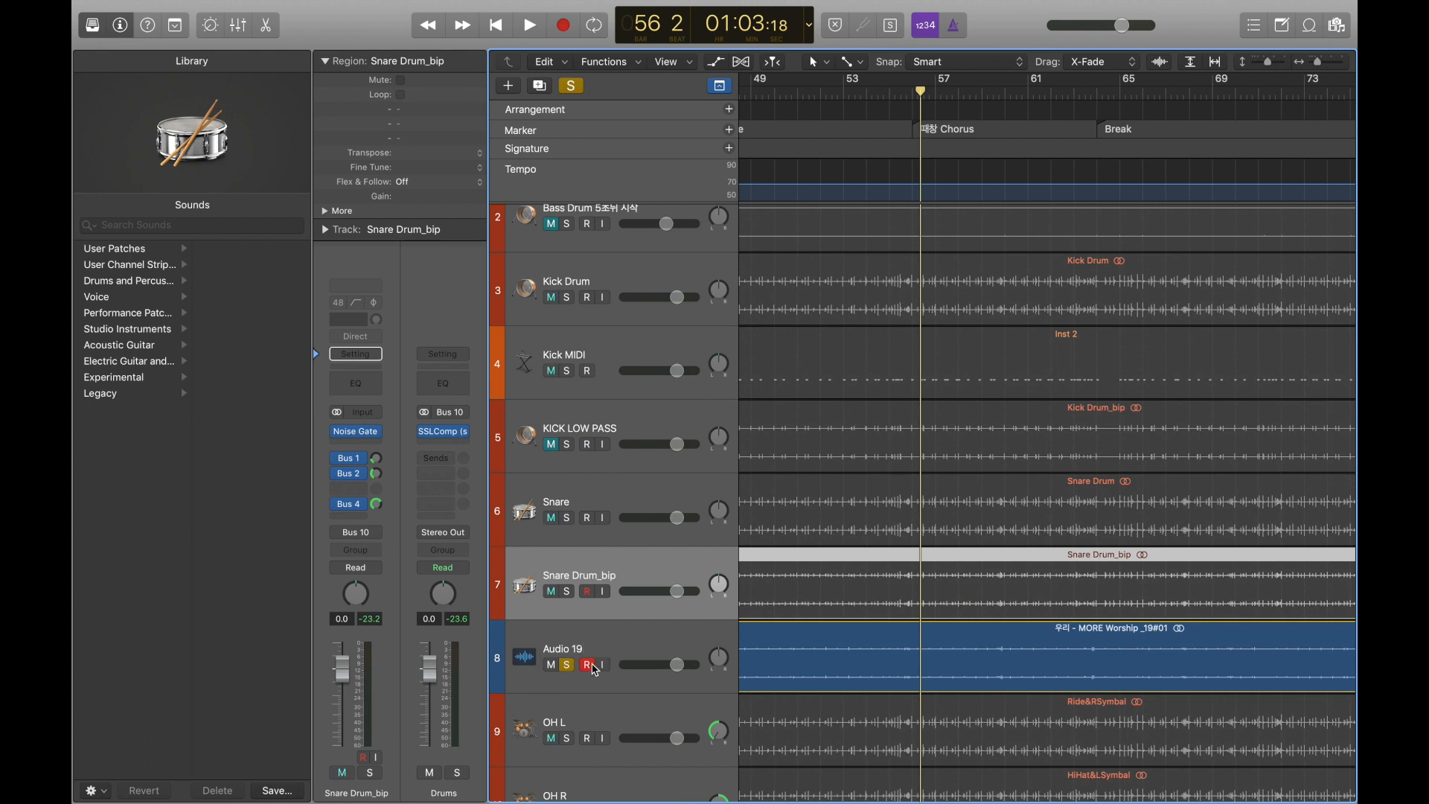
Step: Disarm recording on Audio 19 and audition its recorded region in solo around bar 57
left_click(609, 649)
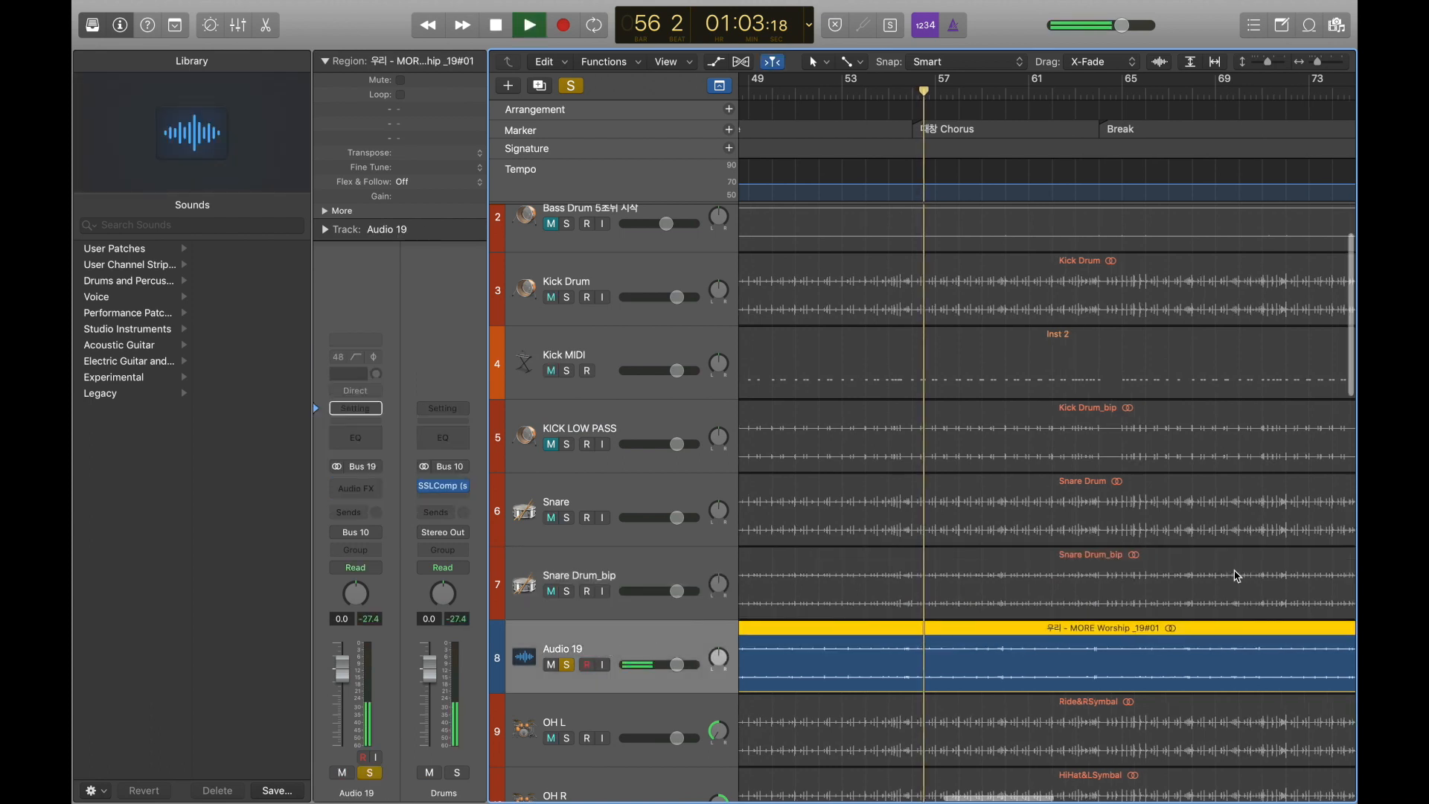
scroll(1237, 577, "down", 2)
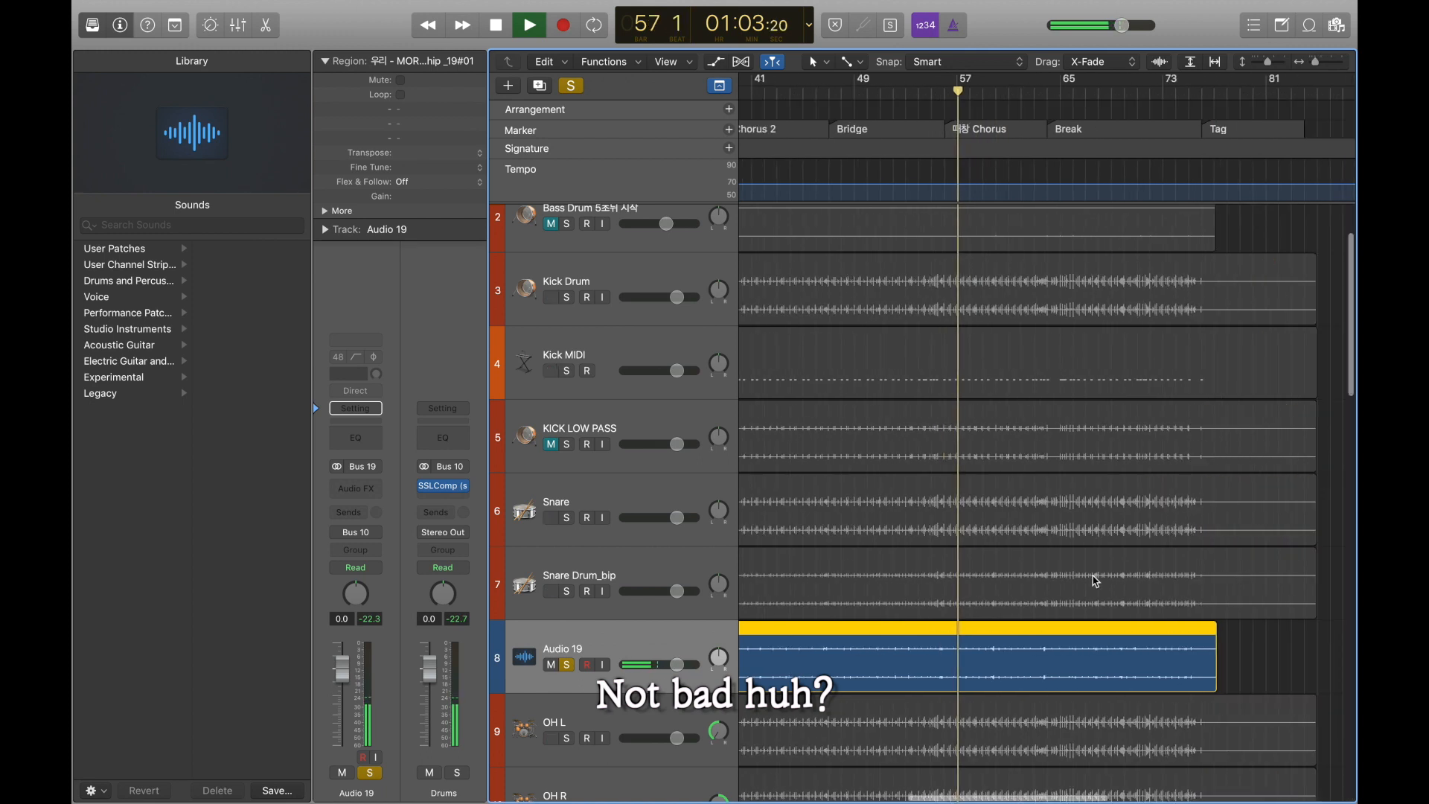
scroll(1094, 580, "down", 3)
left_click(841, 625)
left_click(887, 656)
scroll(840, 663, "up", 5)
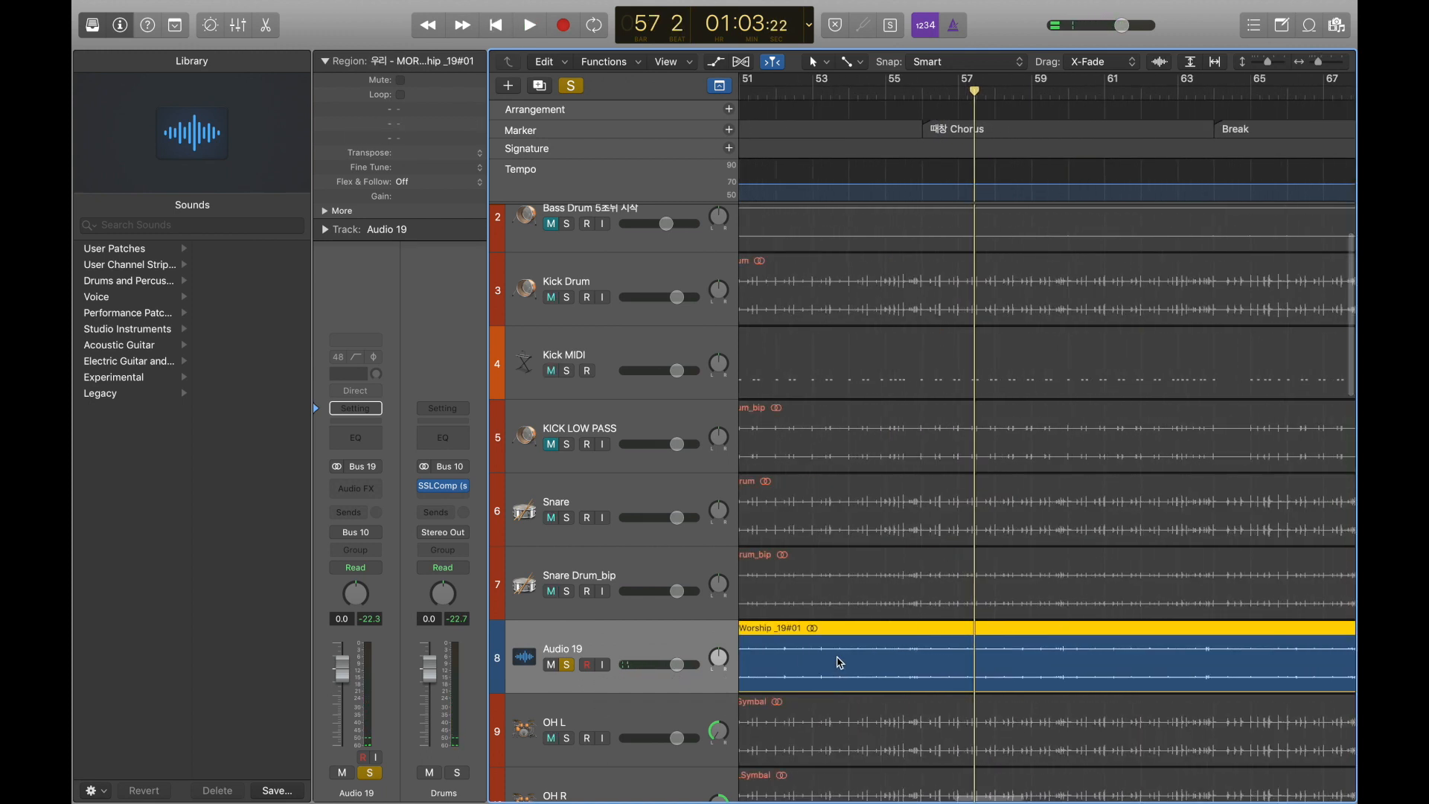
key("space")
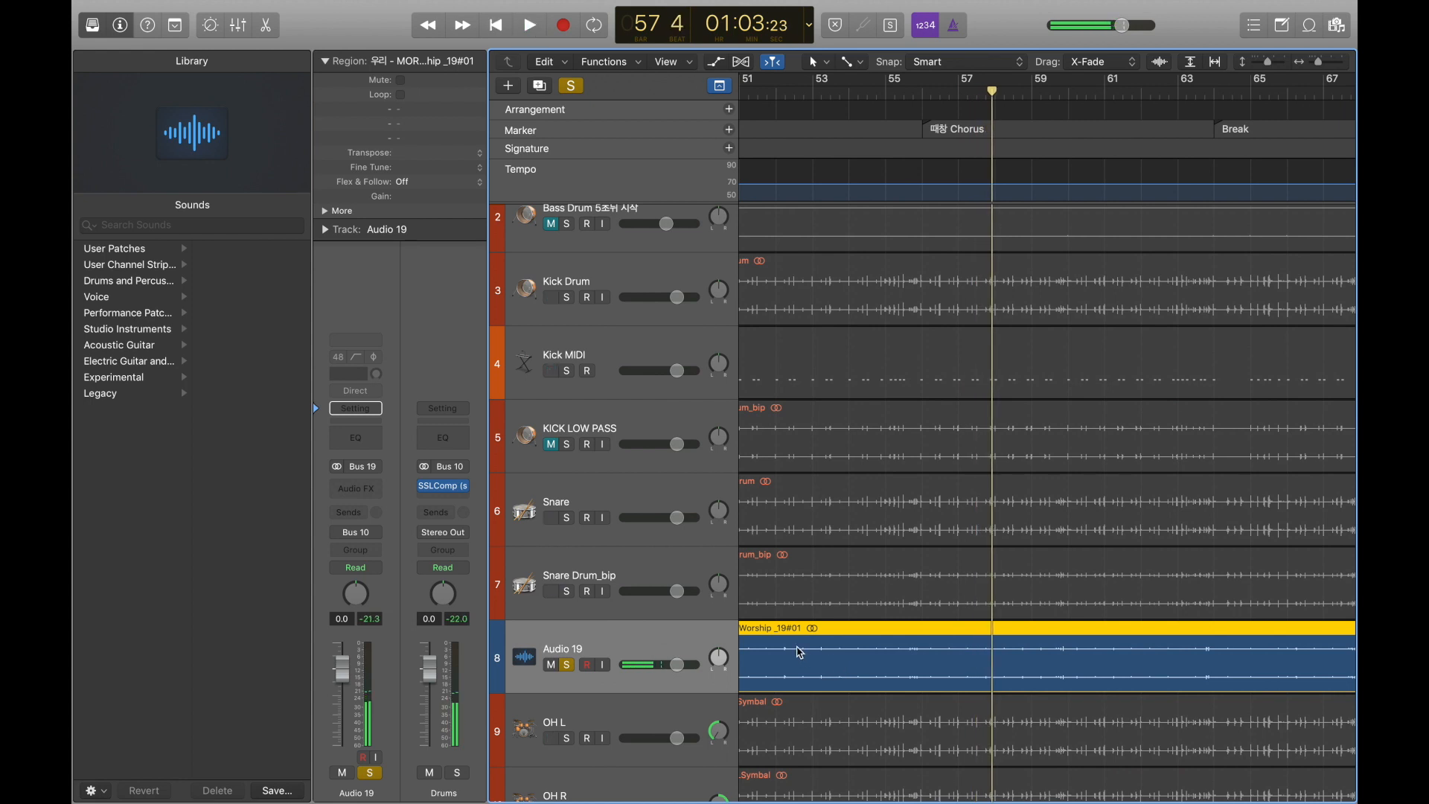
Step: Open Replace or Double Drum Track for Audio 19 and choose Snare as the instrument in Doubling mode
mouse_move(74, 6)
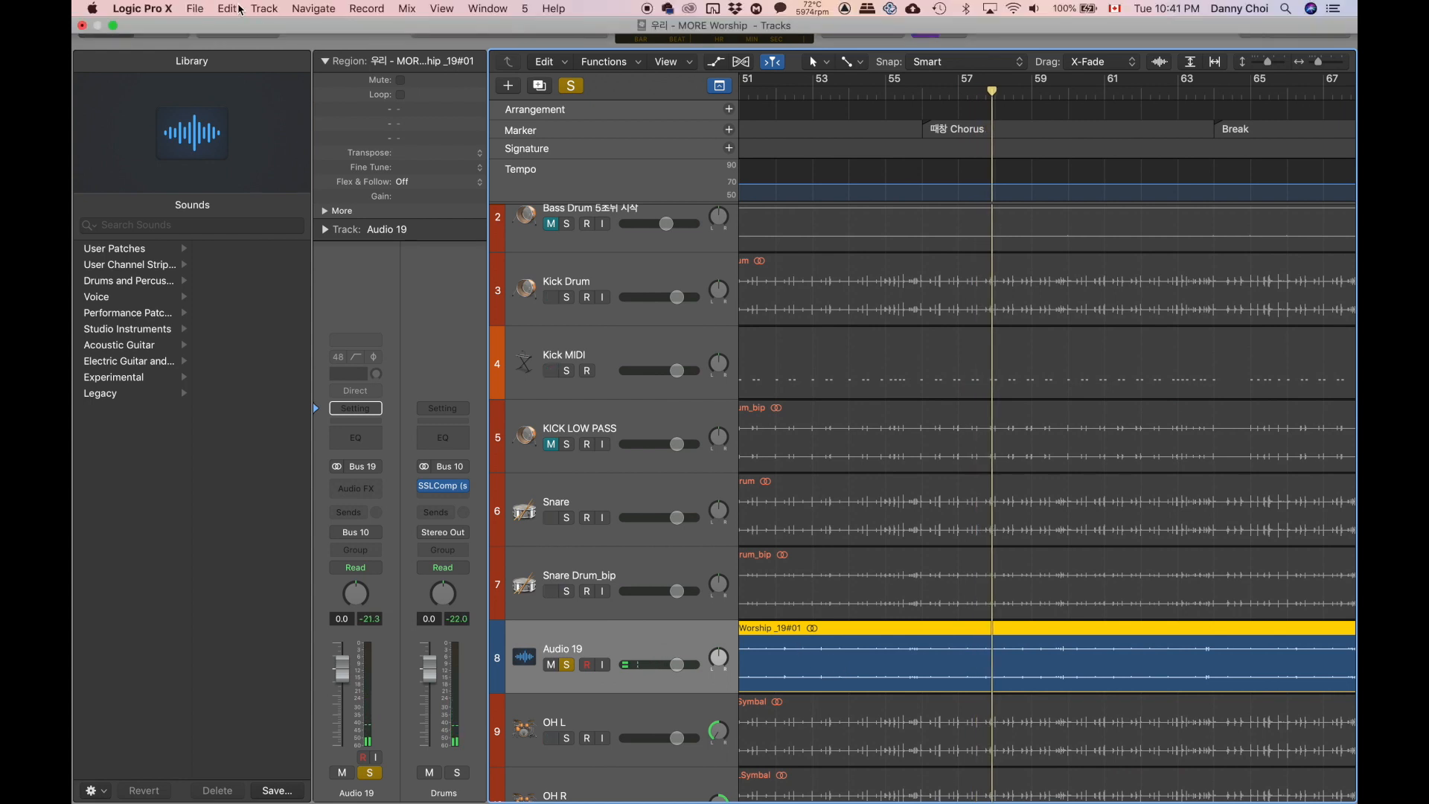
left_click(240, 9)
mouse_move(272, 7)
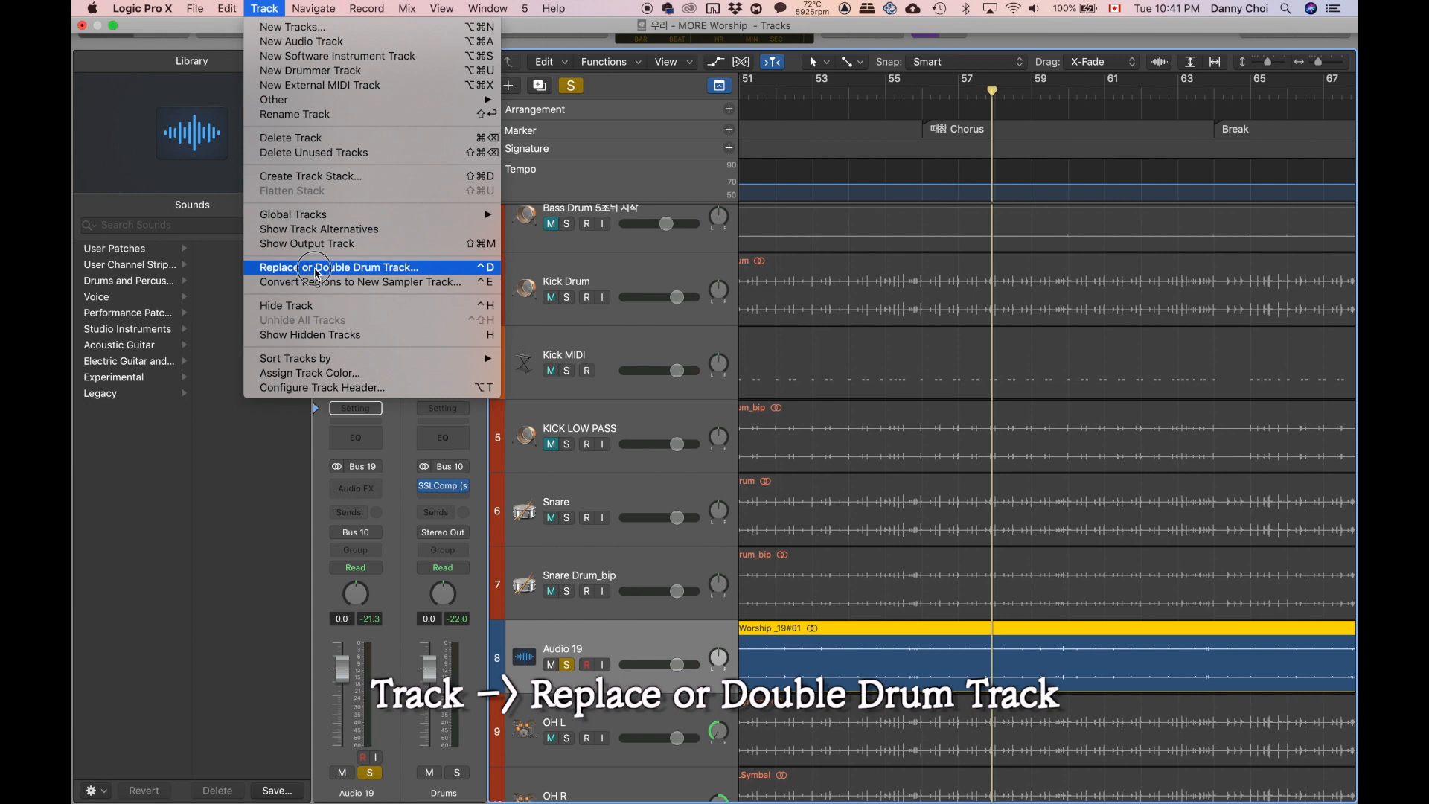
left_click(317, 268)
left_click(632, 299)
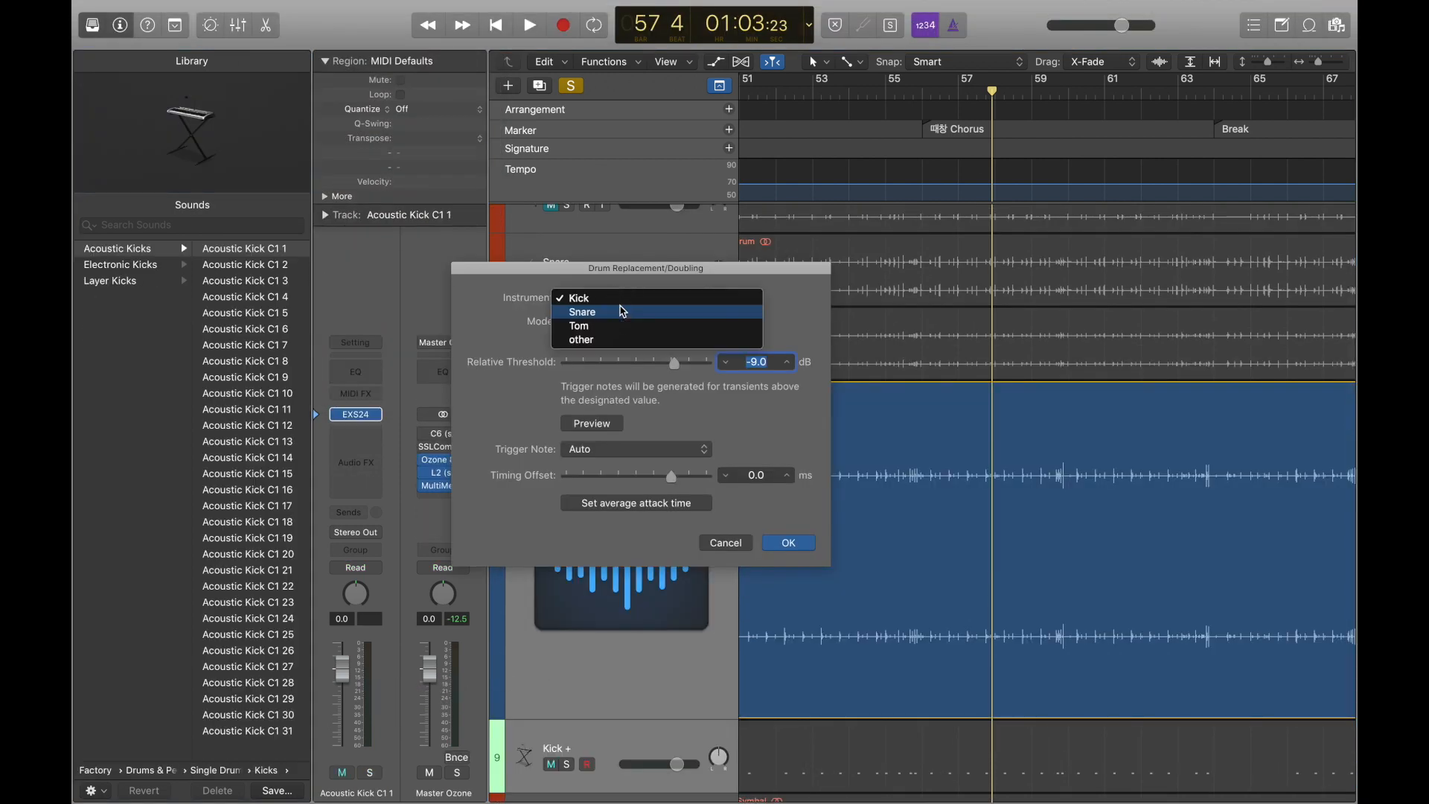
left_click(623, 314)
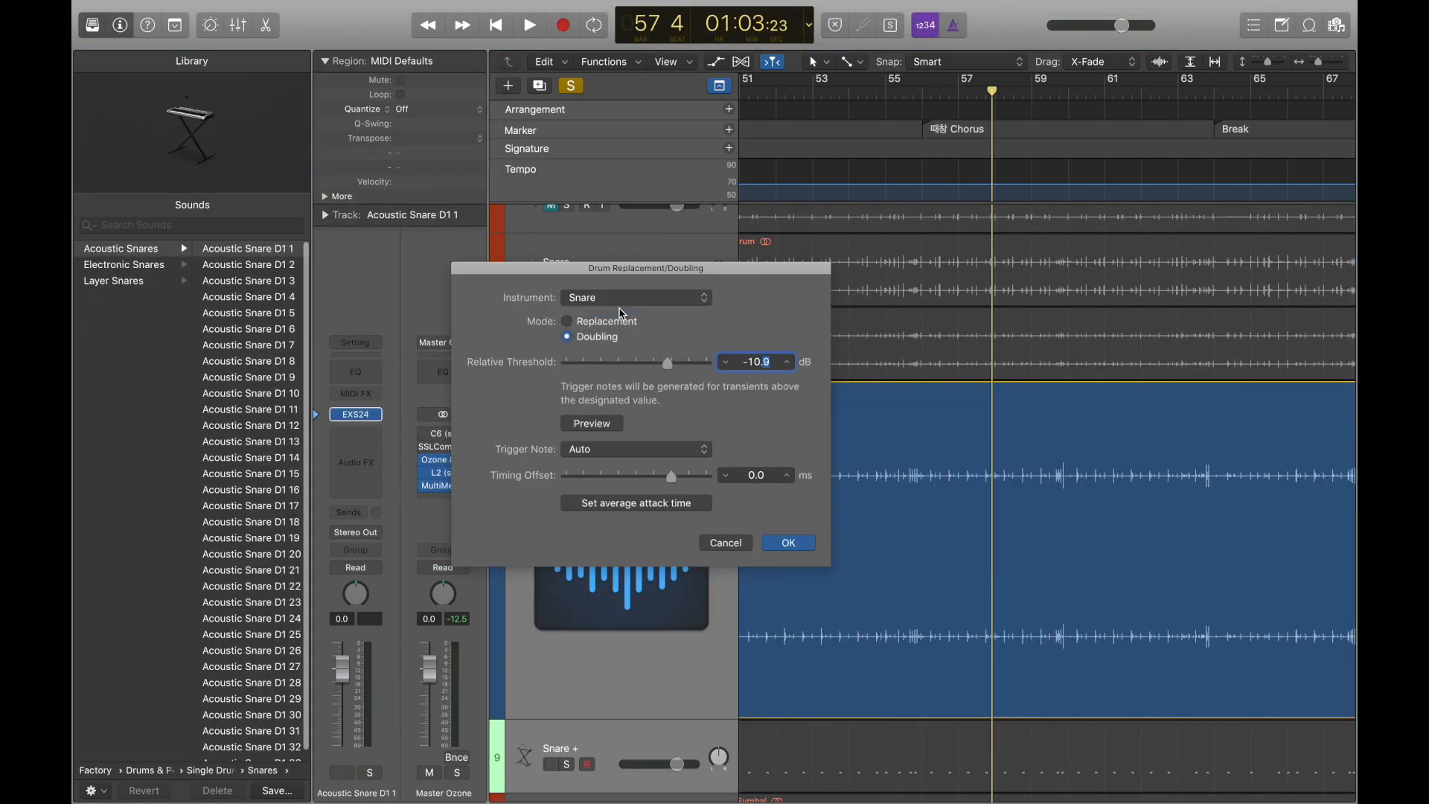
Step: Load the Sik Snare instrument in the doubling track's EXS24 sampler and close the sampler
left_click(358, 414)
left_click(480, 102)
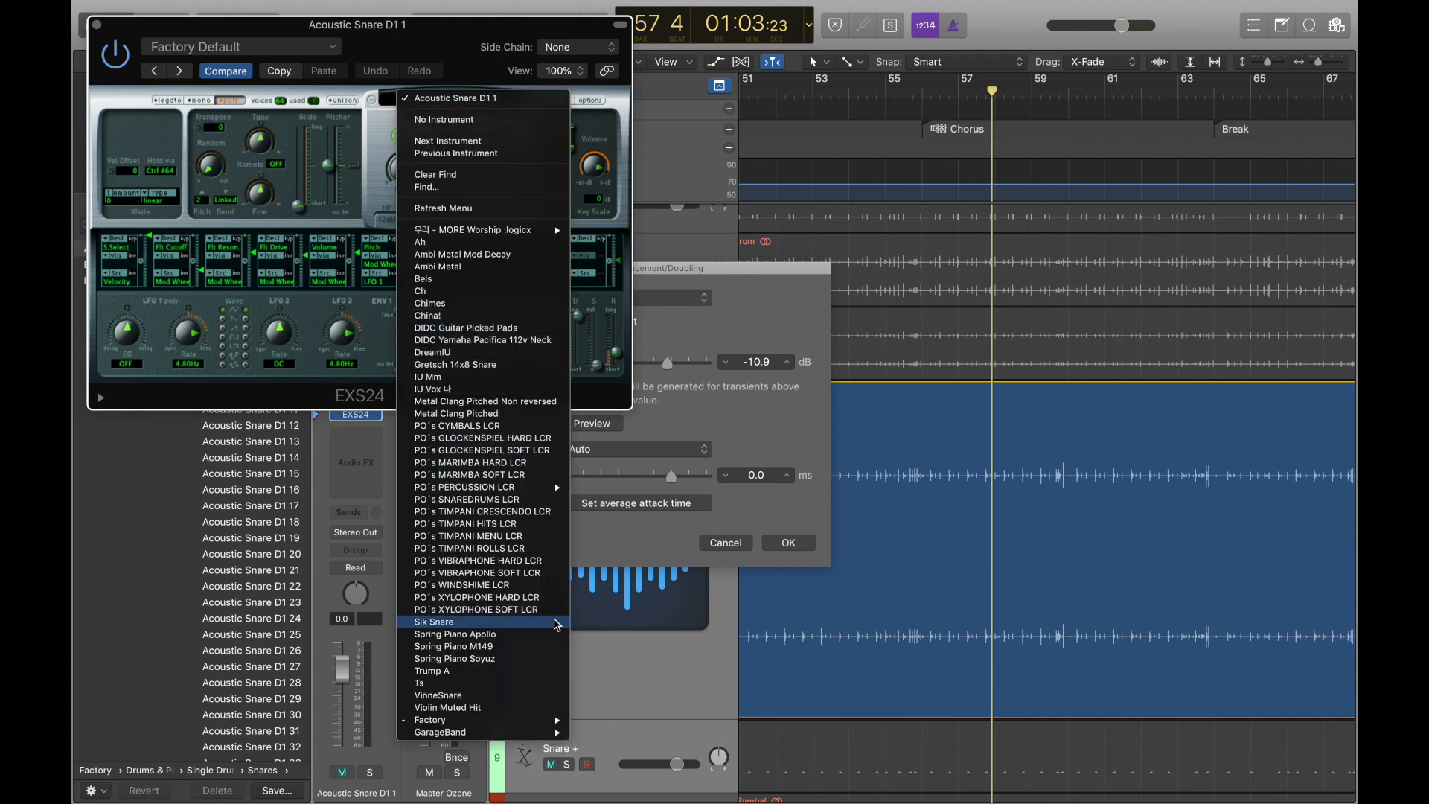
left_click(555, 624)
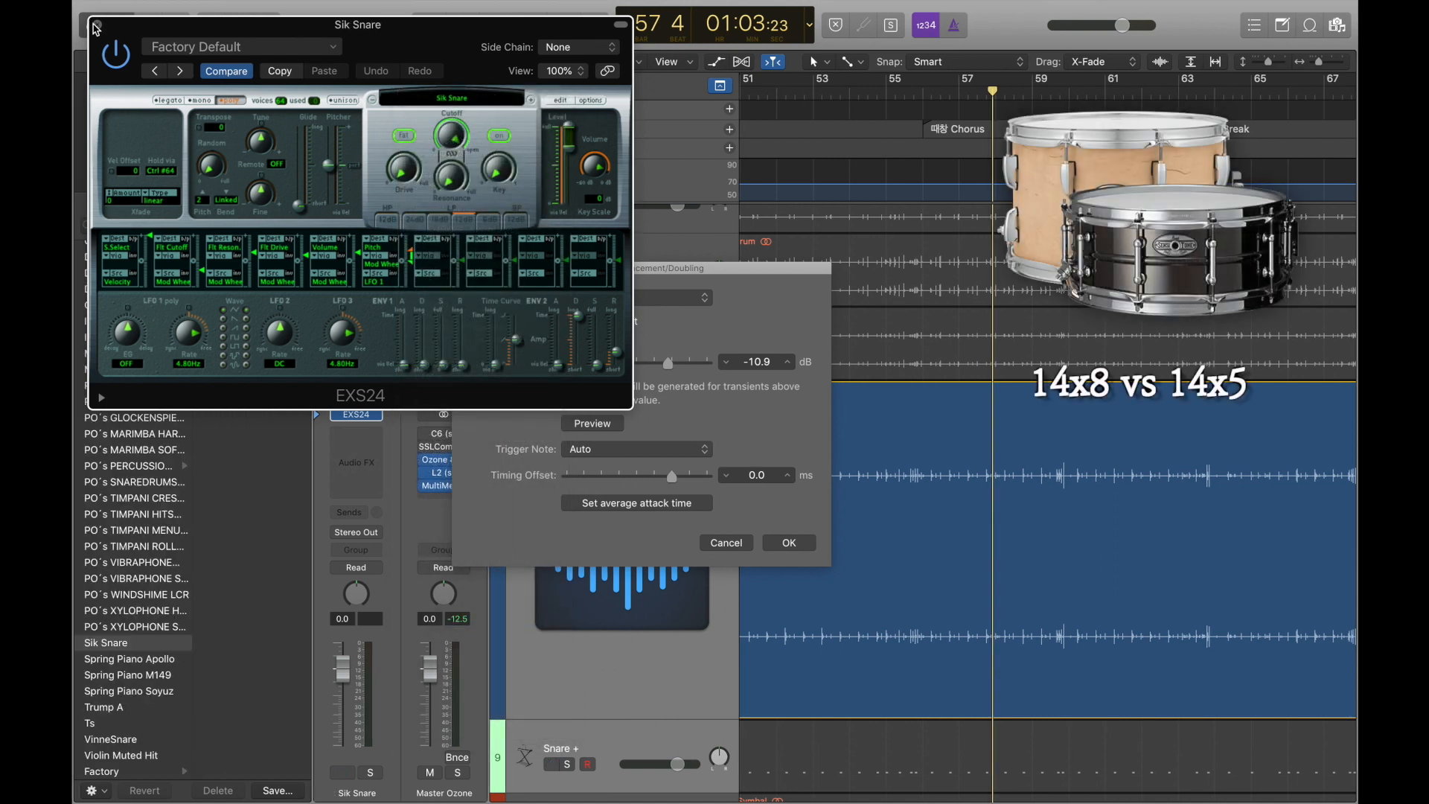
left_click(96, 24)
Step: Audition the generated Snare + trigger notes together with the Audio 19 region around bars 58 to 60
left_click_drag(563, 276, 548, 277)
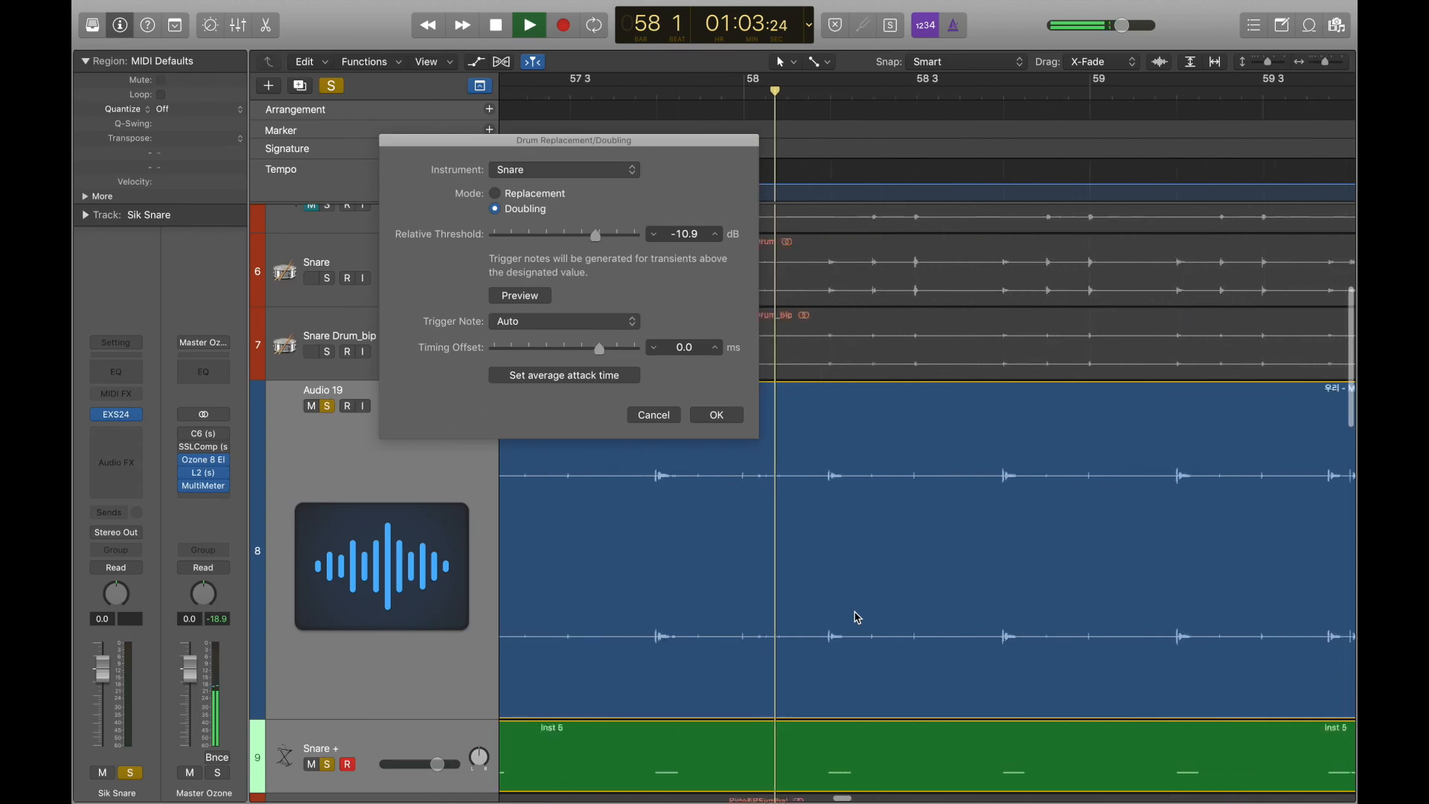
scroll(855, 613, "down", 3)
key("super+Left")
key("super+Left")
scroll(855, 617, "right", 5)
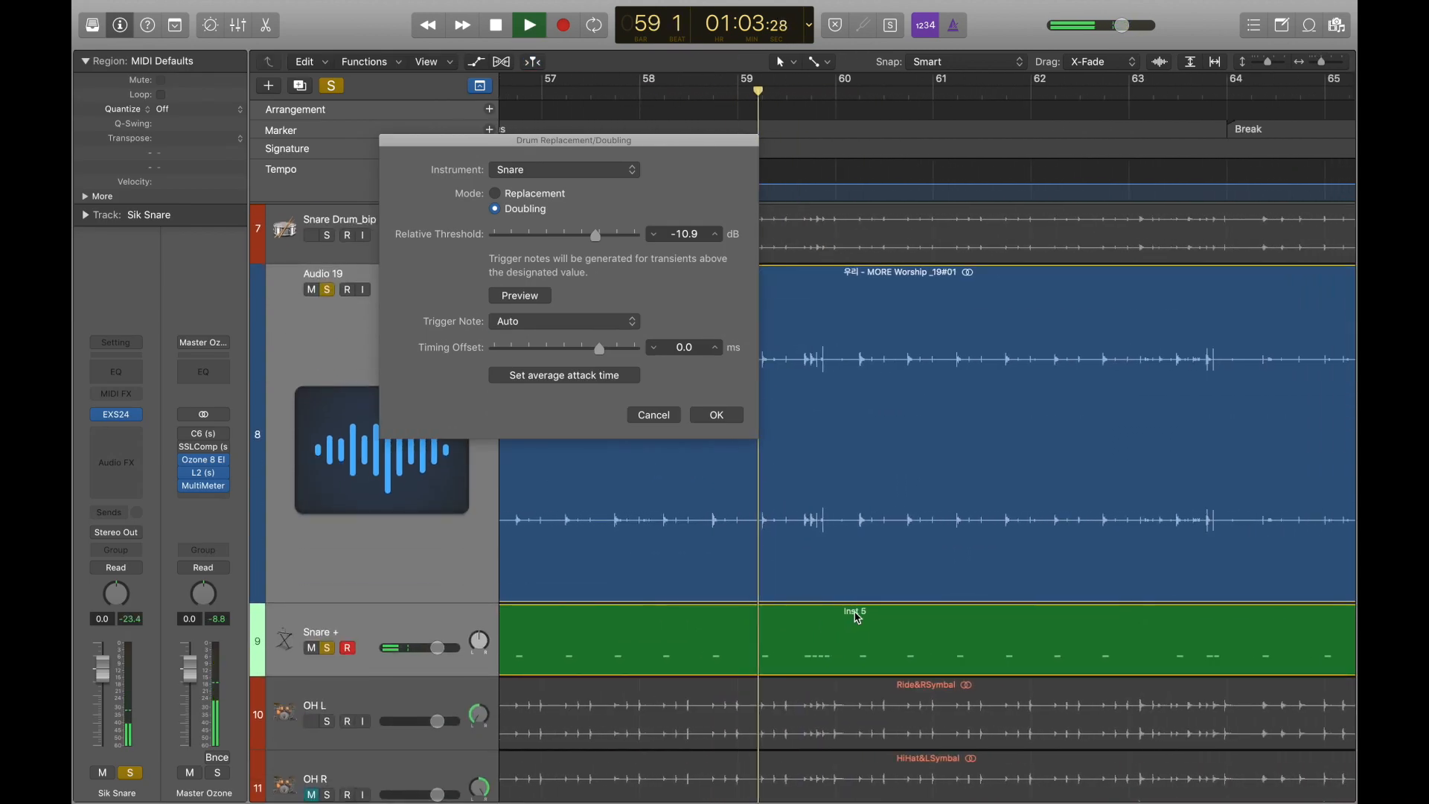
key("super+Right")
key("super+Right")
key("super+Right")
key("super+Right")
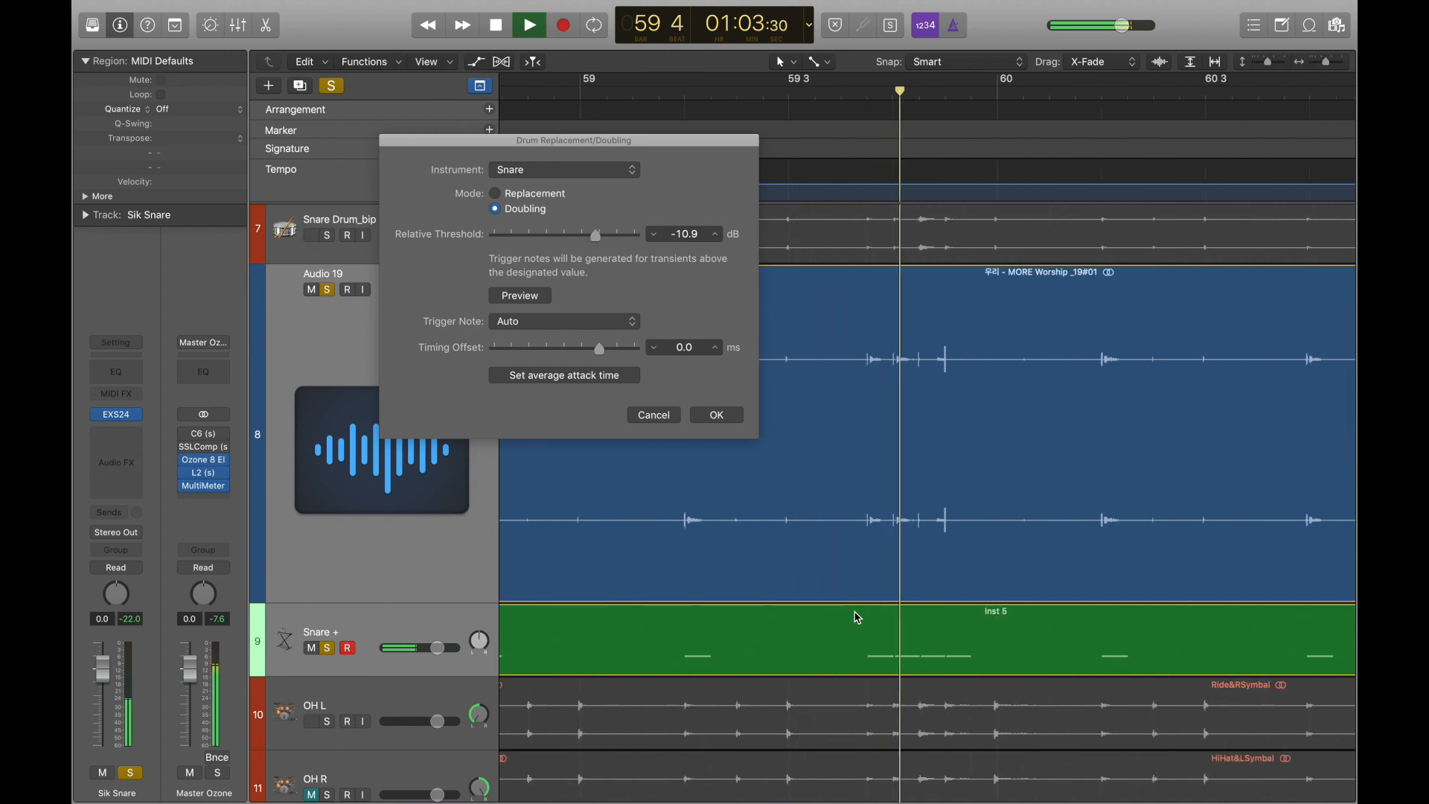
left_click(435, 650)
left_click(437, 648)
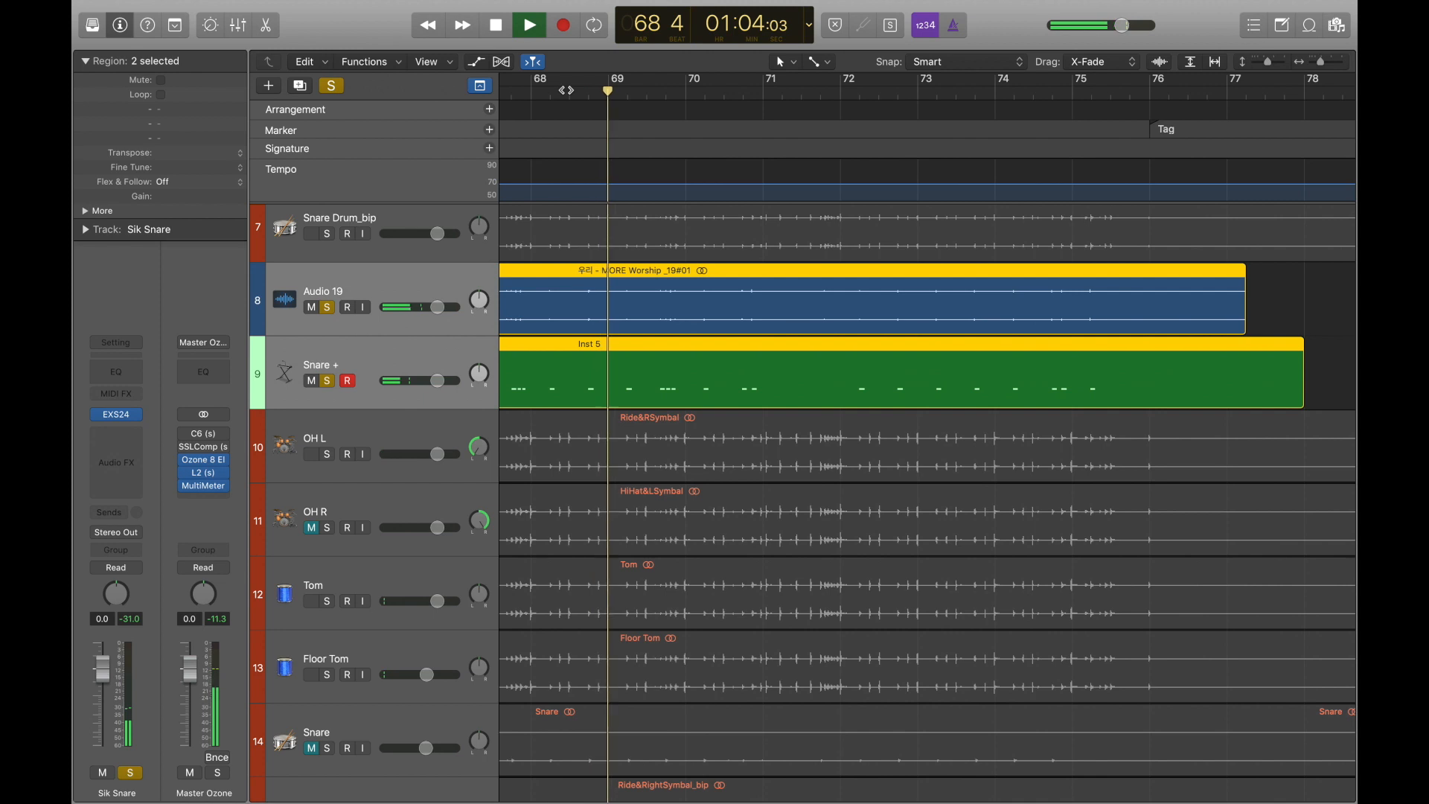
Step: Route the output of the Snare + doubling track to Bus 10 (Drums)
left_click(394, 356)
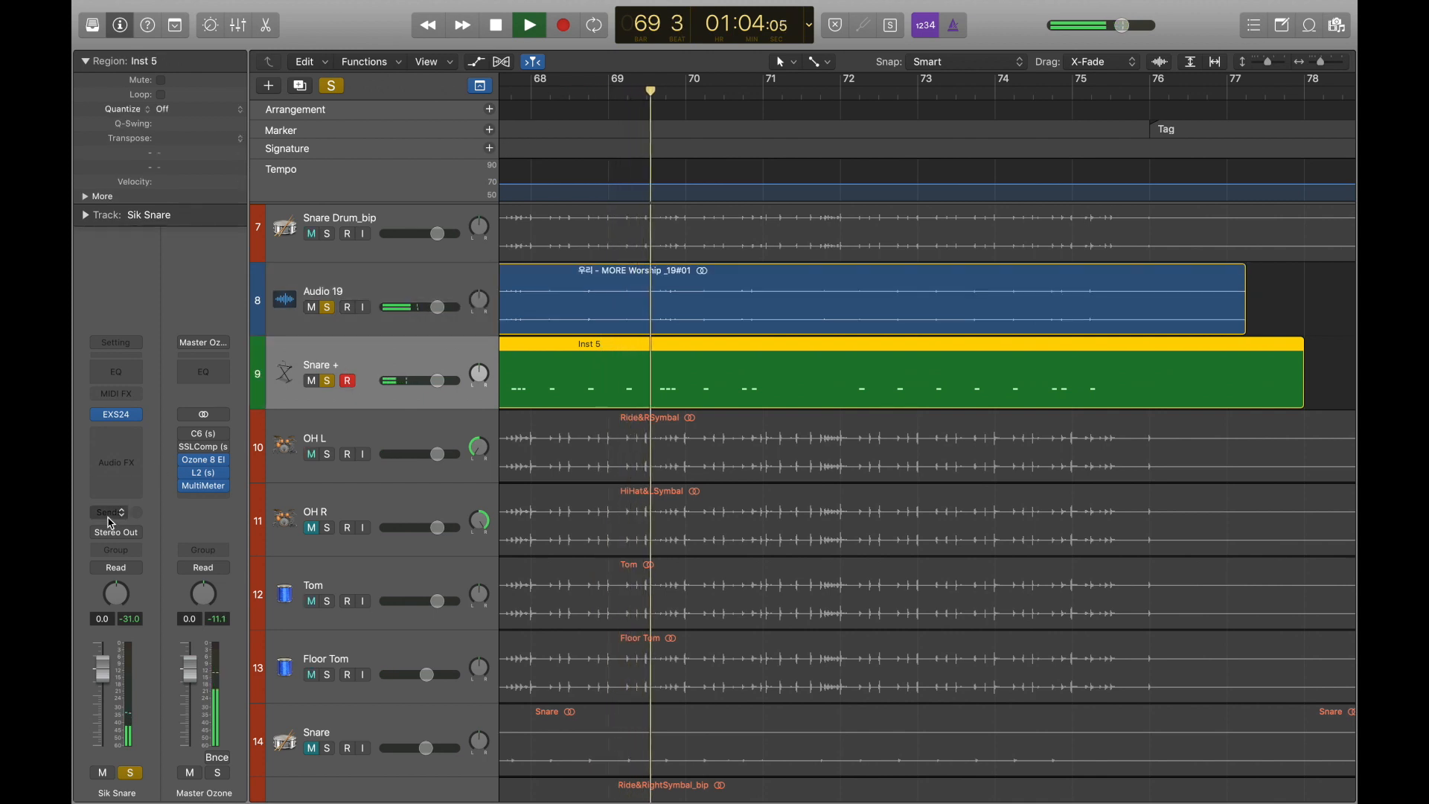
left_click(117, 532)
mouse_move(130, 601)
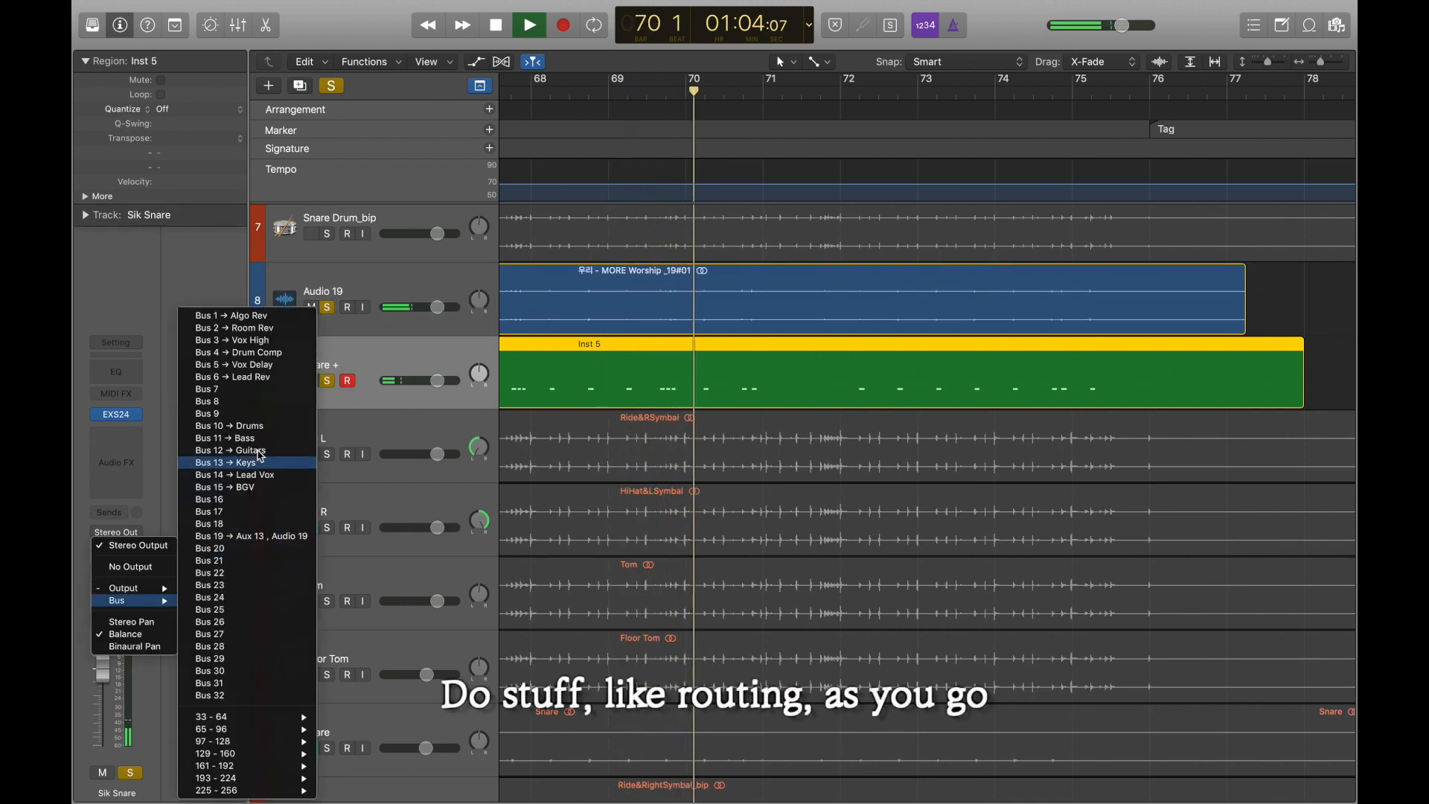
left_click(229, 426)
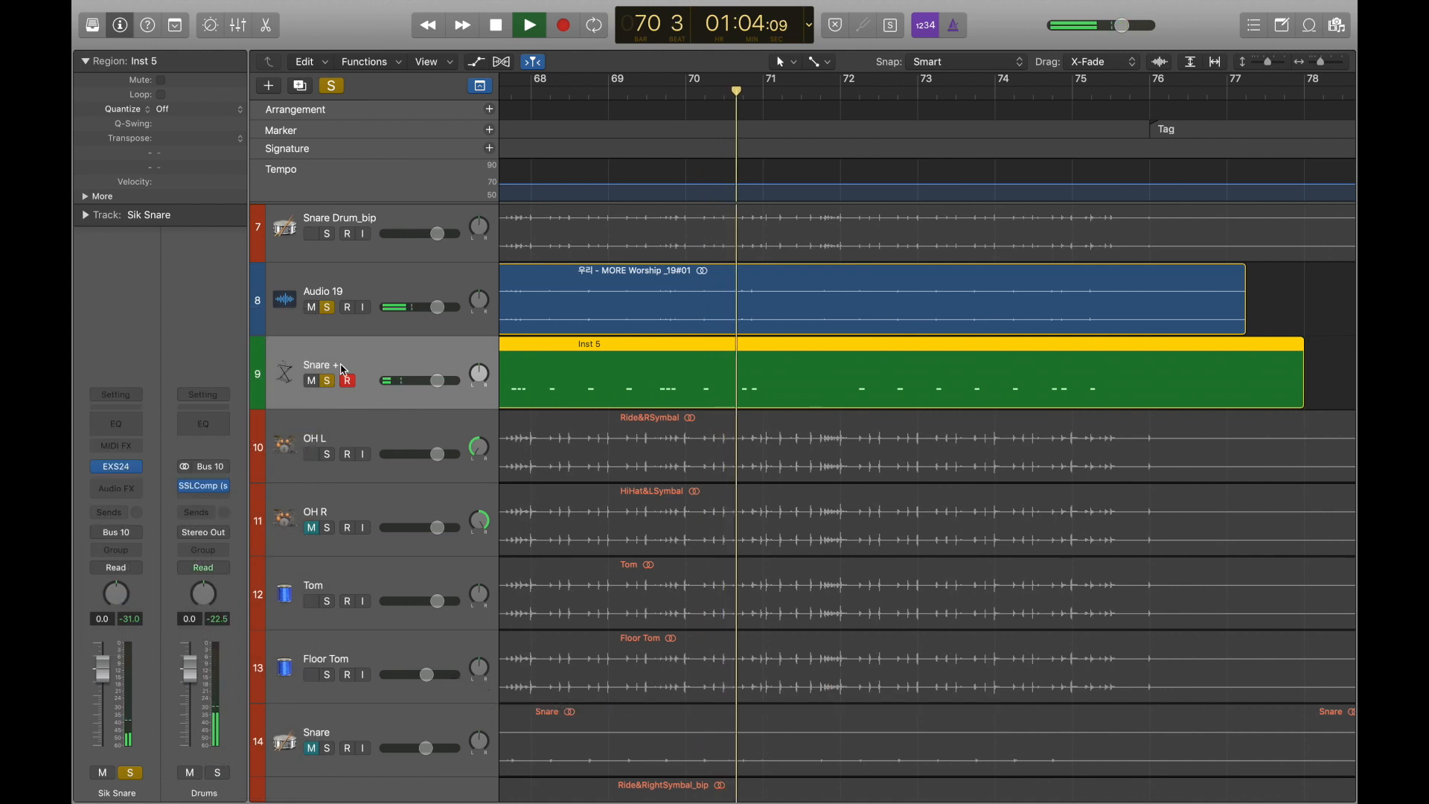
Step: Assign the bright orange track color to the Snare + track and close the color palette
right_click(388, 372)
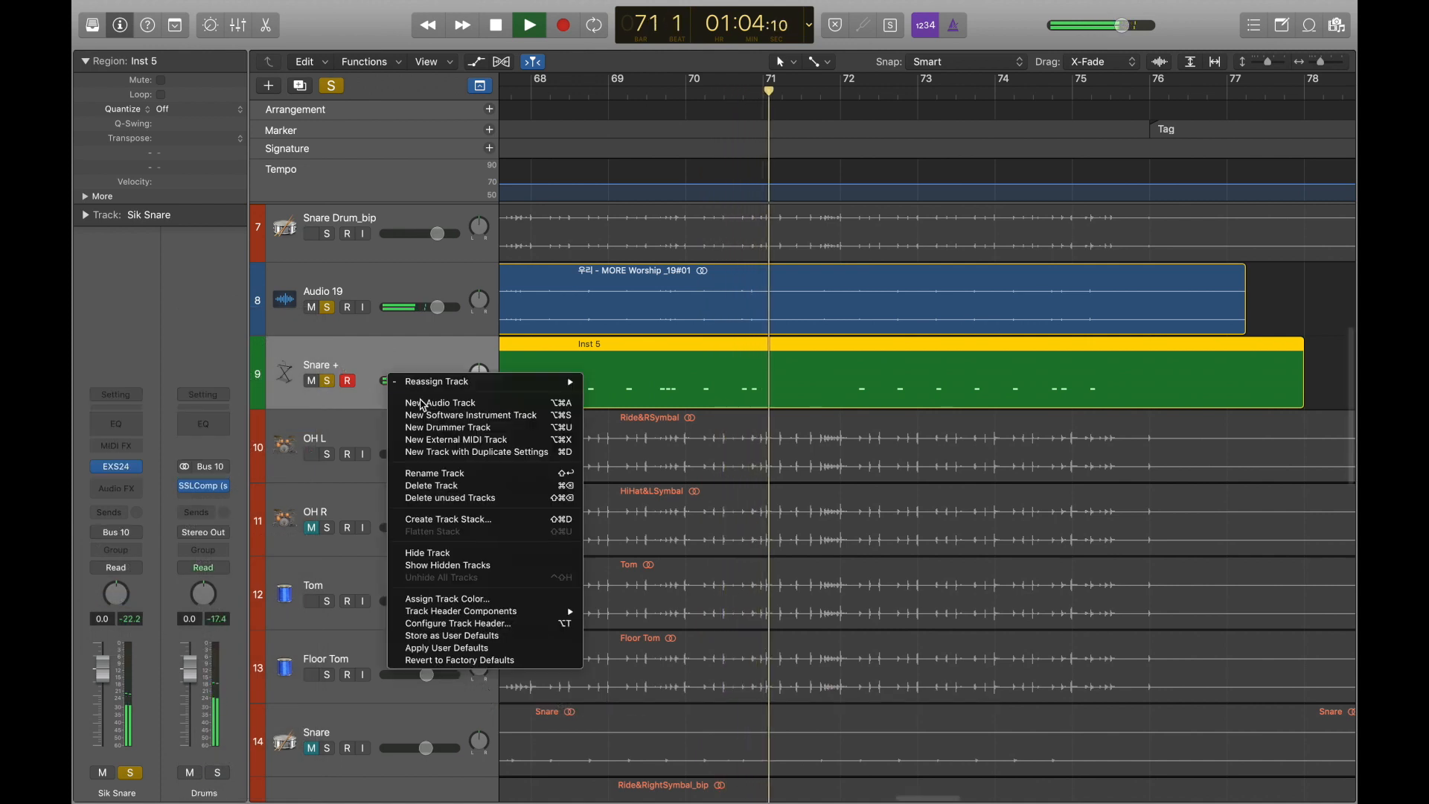
left_click(456, 601)
left_click(465, 265)
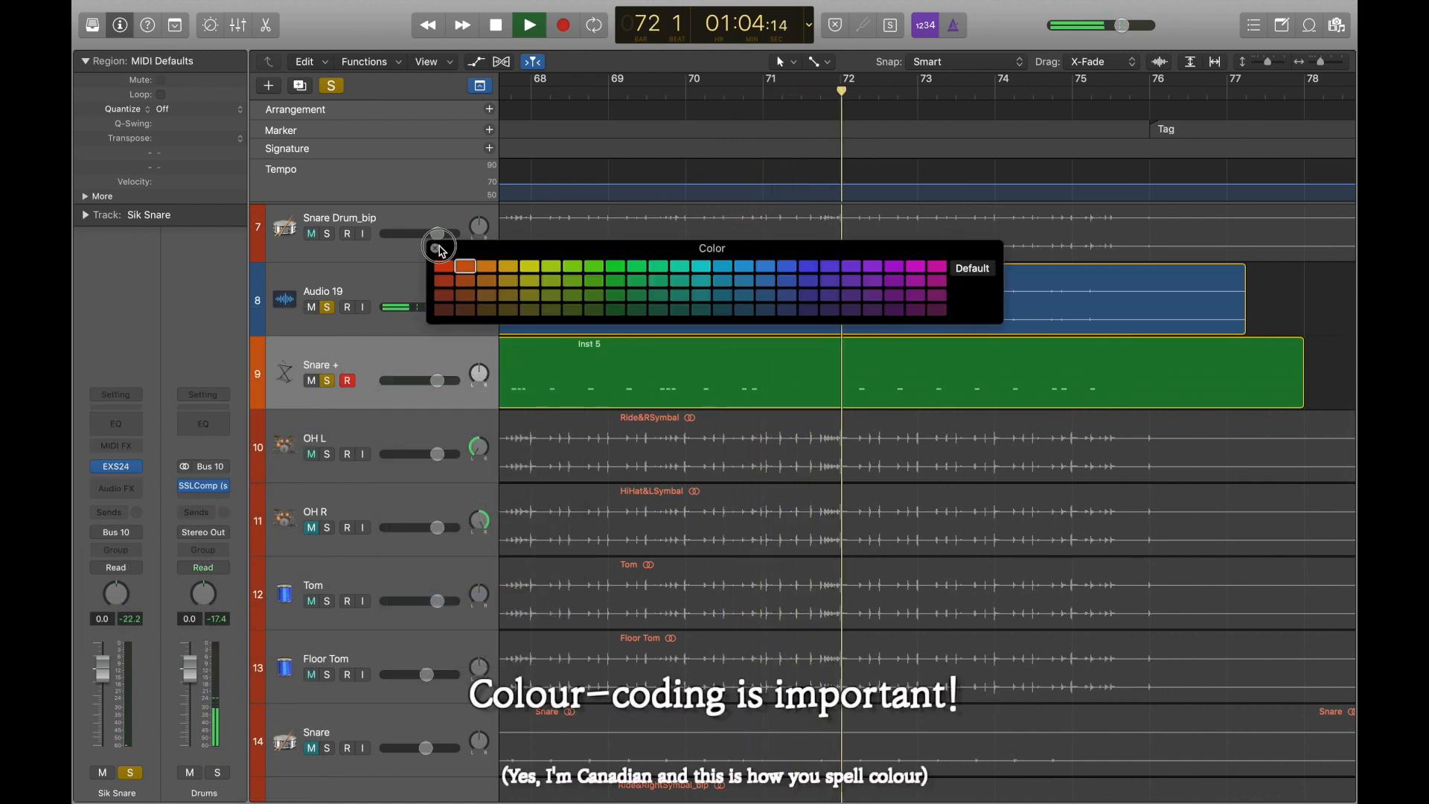
left_click(438, 248)
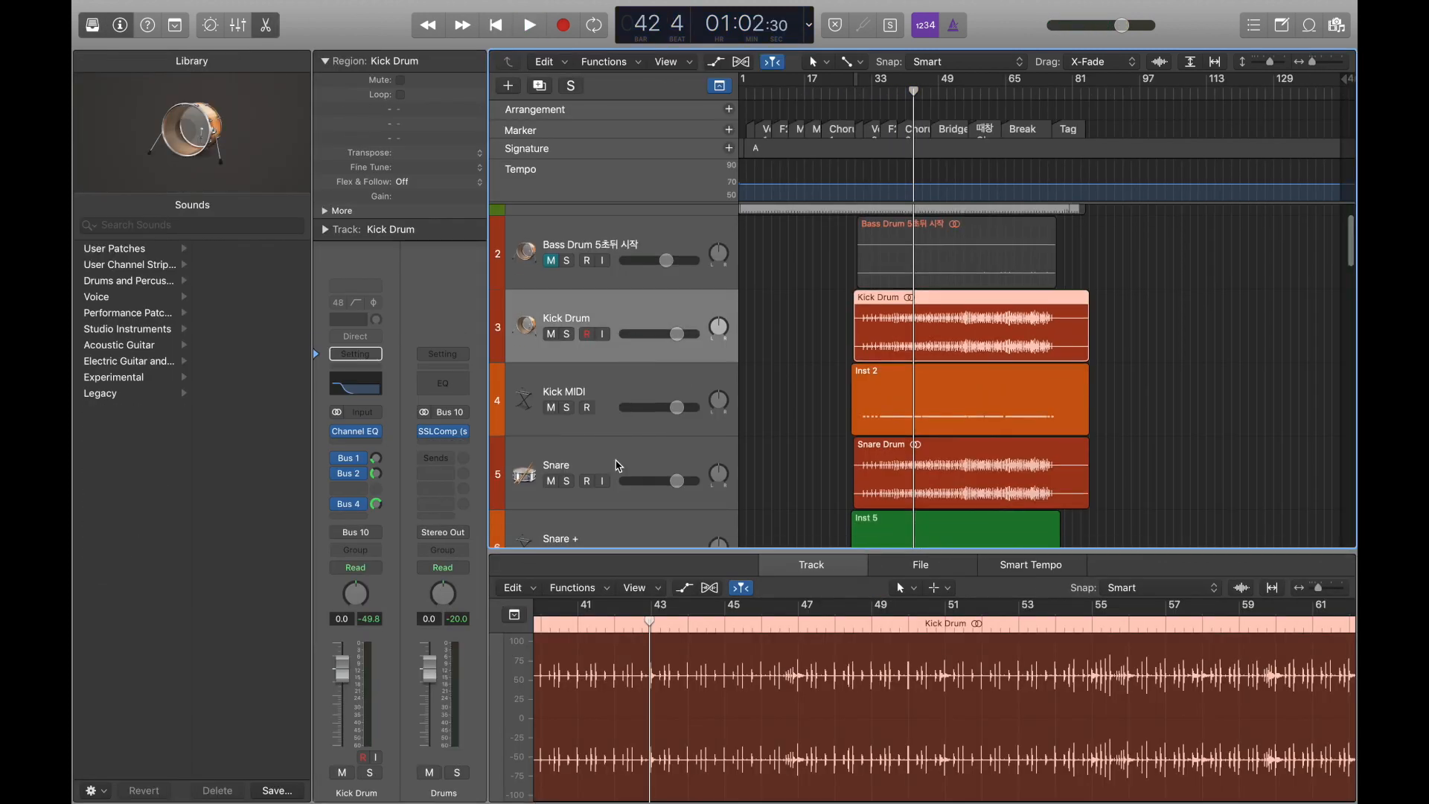
Step: Add sends to Bus 1 (Algo Rev) and Bus 2 (Room Rev) on the Snare + channel strip in the mixer
left_click(617, 466)
left_click(611, 526)
key("x")
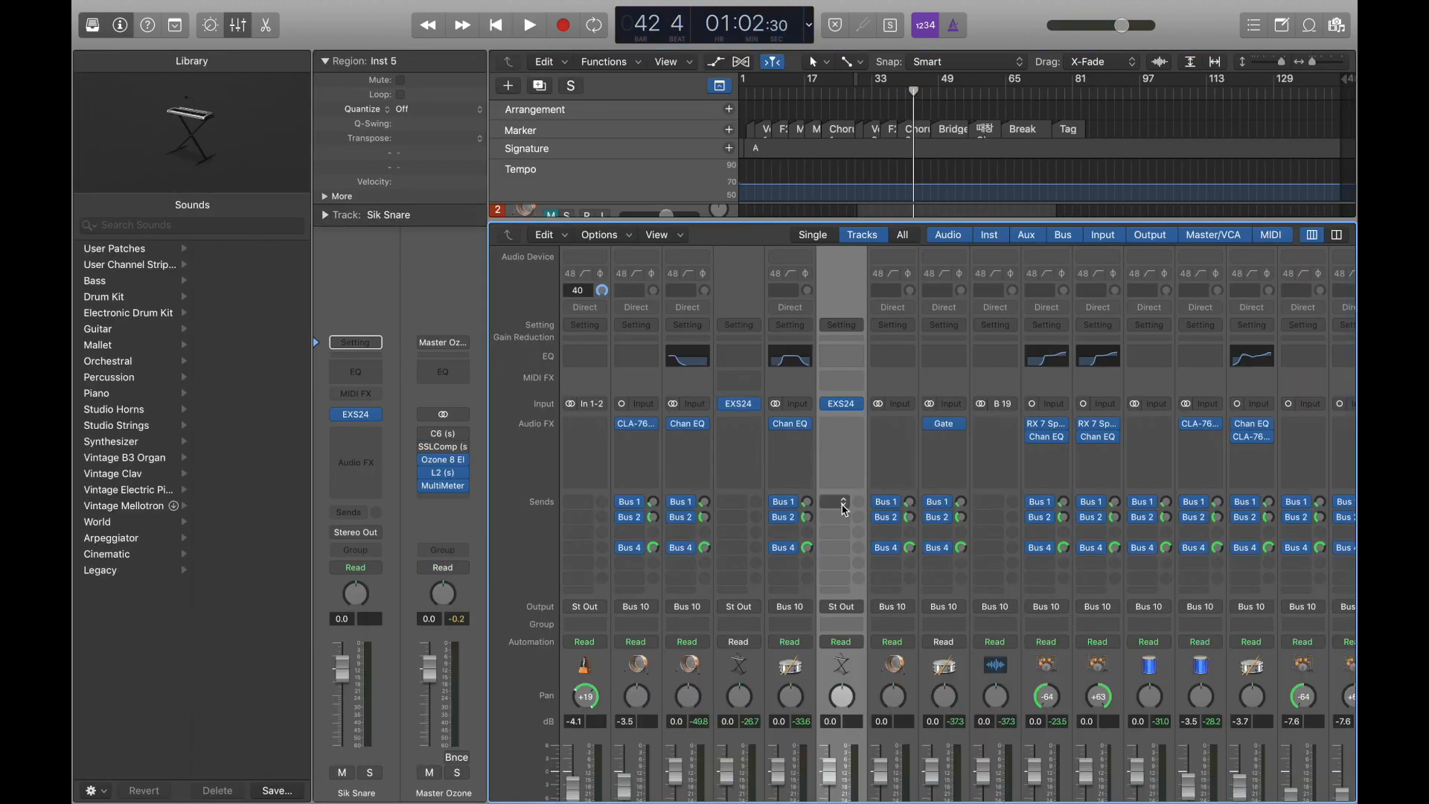
left_click(843, 505)
mouse_move(857, 529)
left_click(1014, 316)
left_click(836, 516)
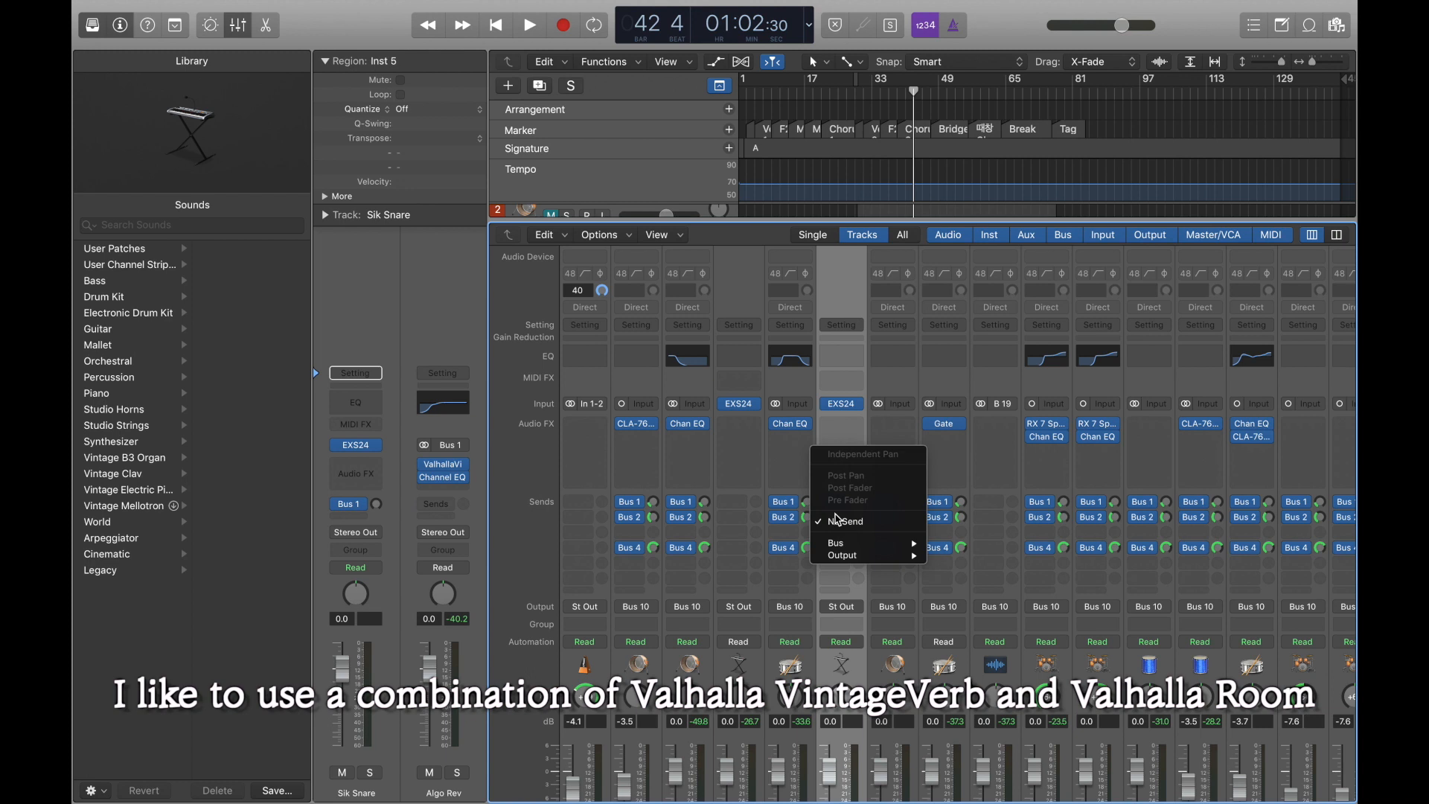
left_click(990, 330)
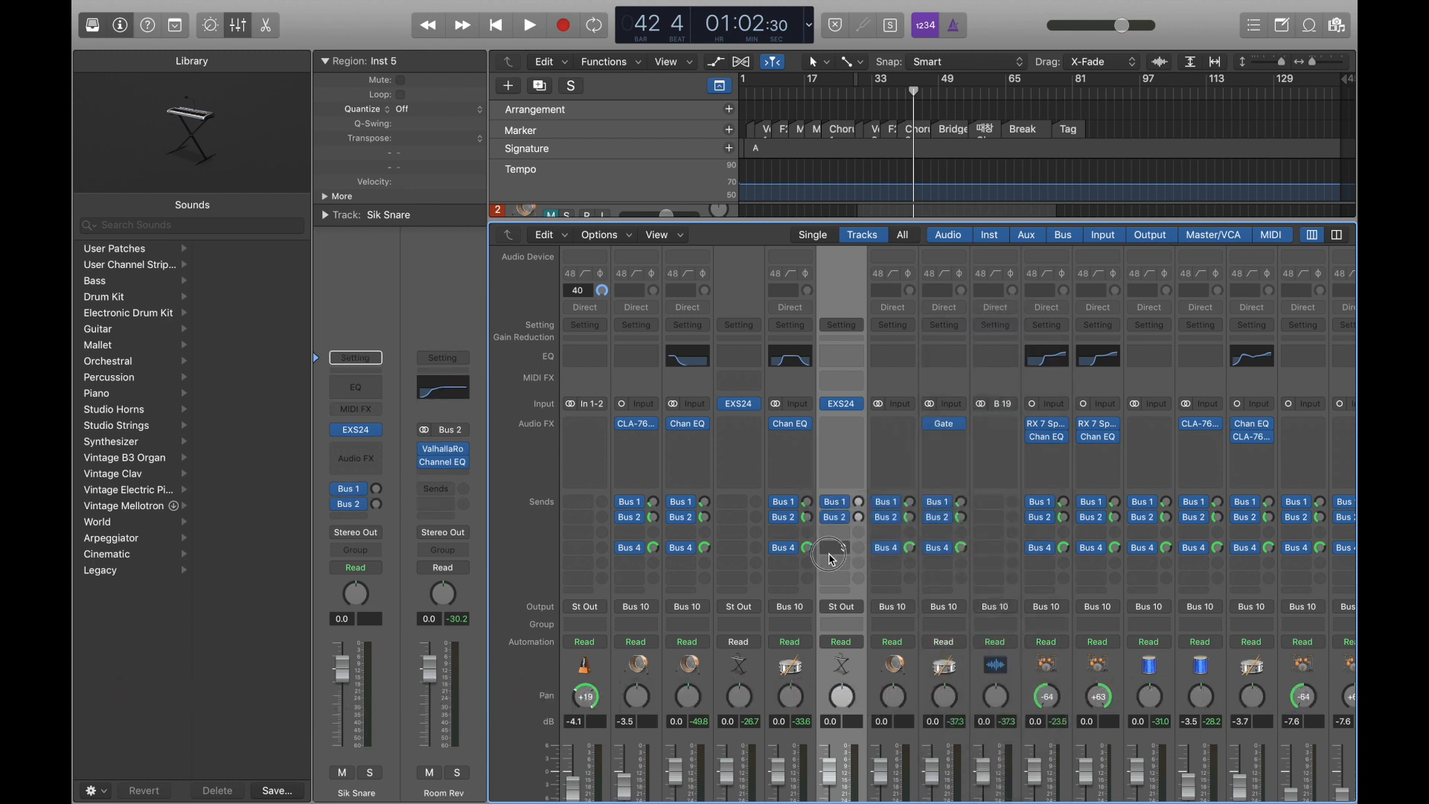
Step: Add a send to Bus 4 (Drum Comp) on the Snare + channel and raise its send level
left_click(830, 558)
mouse_move(864, 577)
left_click(982, 360)
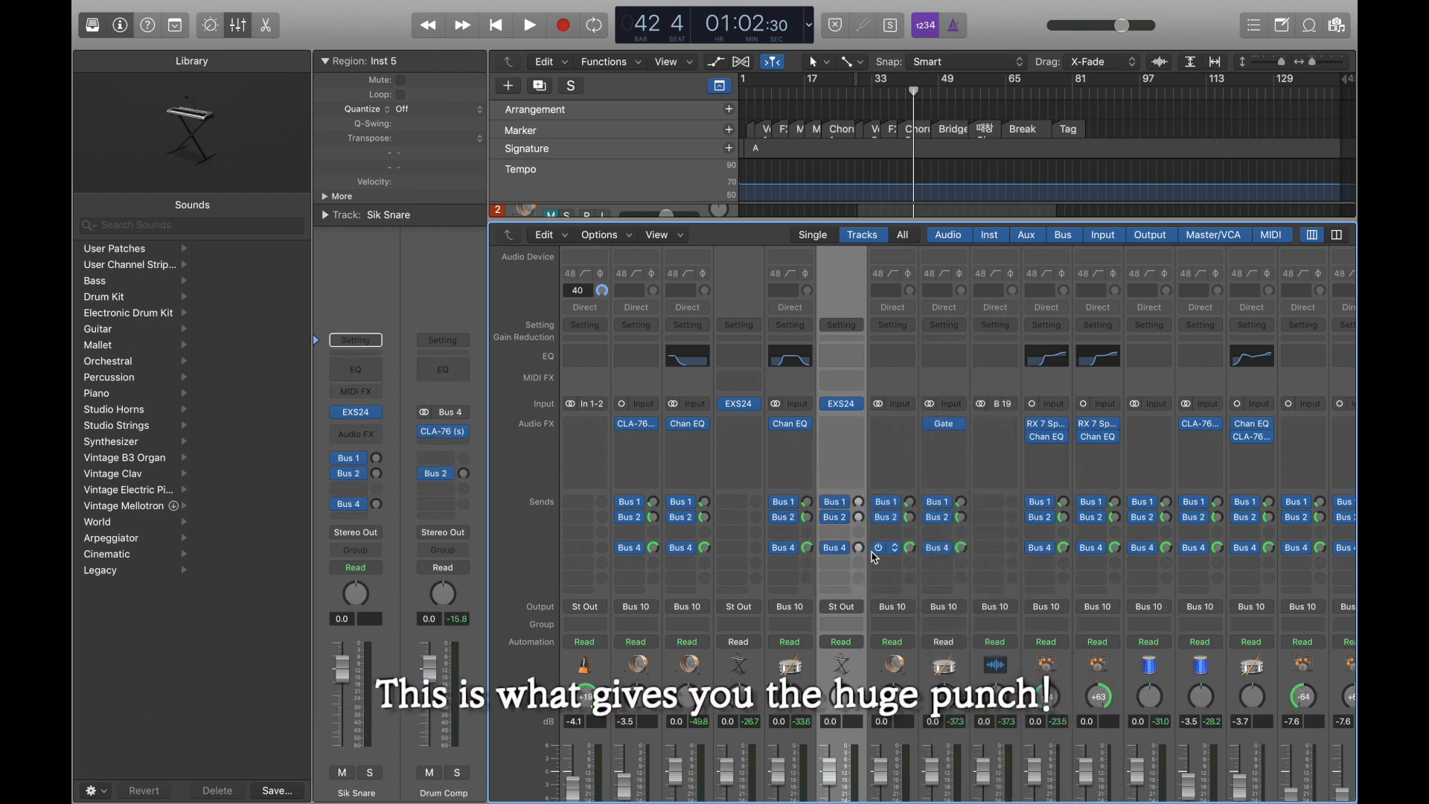
left_click(861, 549)
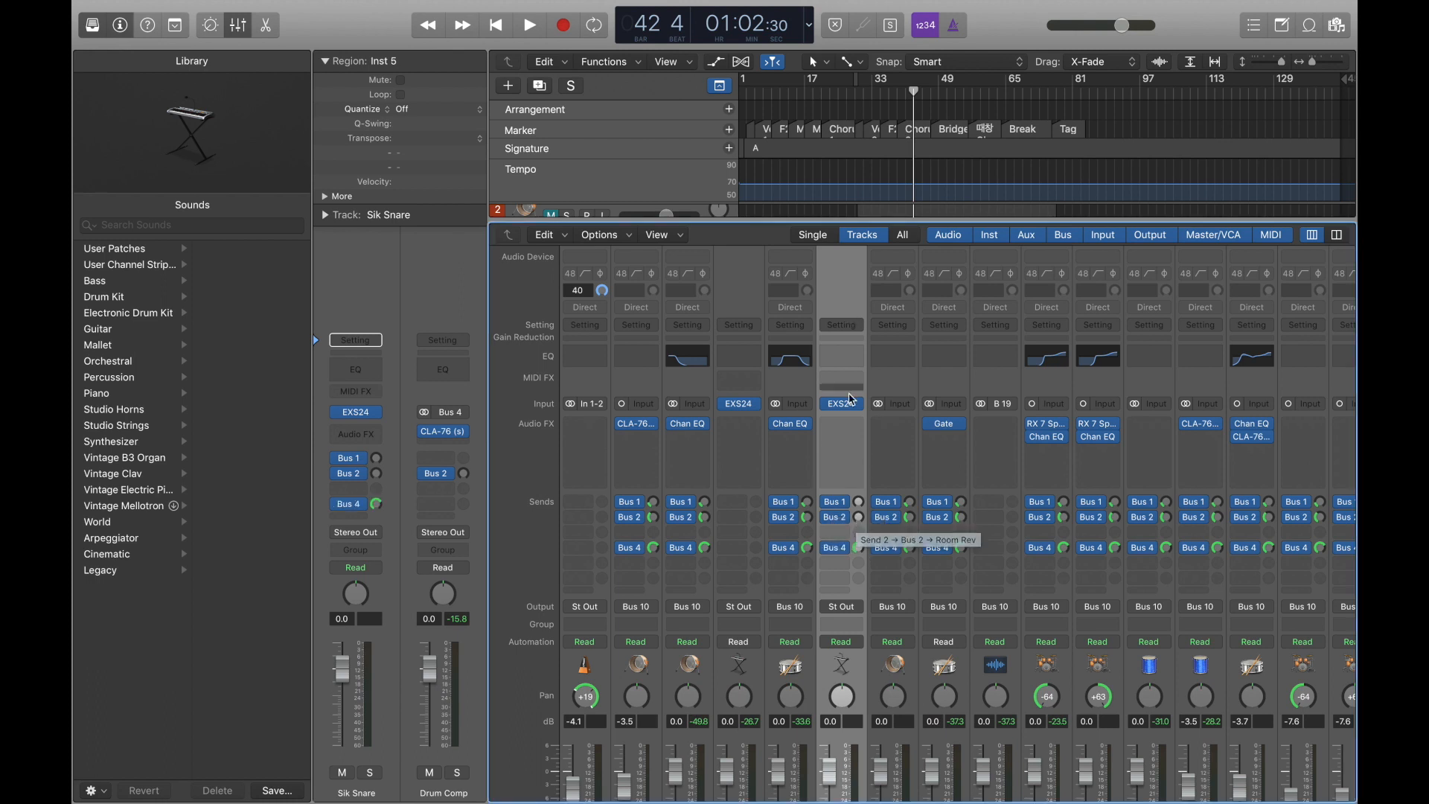
Step: Insert a Velocity Processor on the Snare + channel with a ratio of 4 and a make-up of 32
left_click(844, 378)
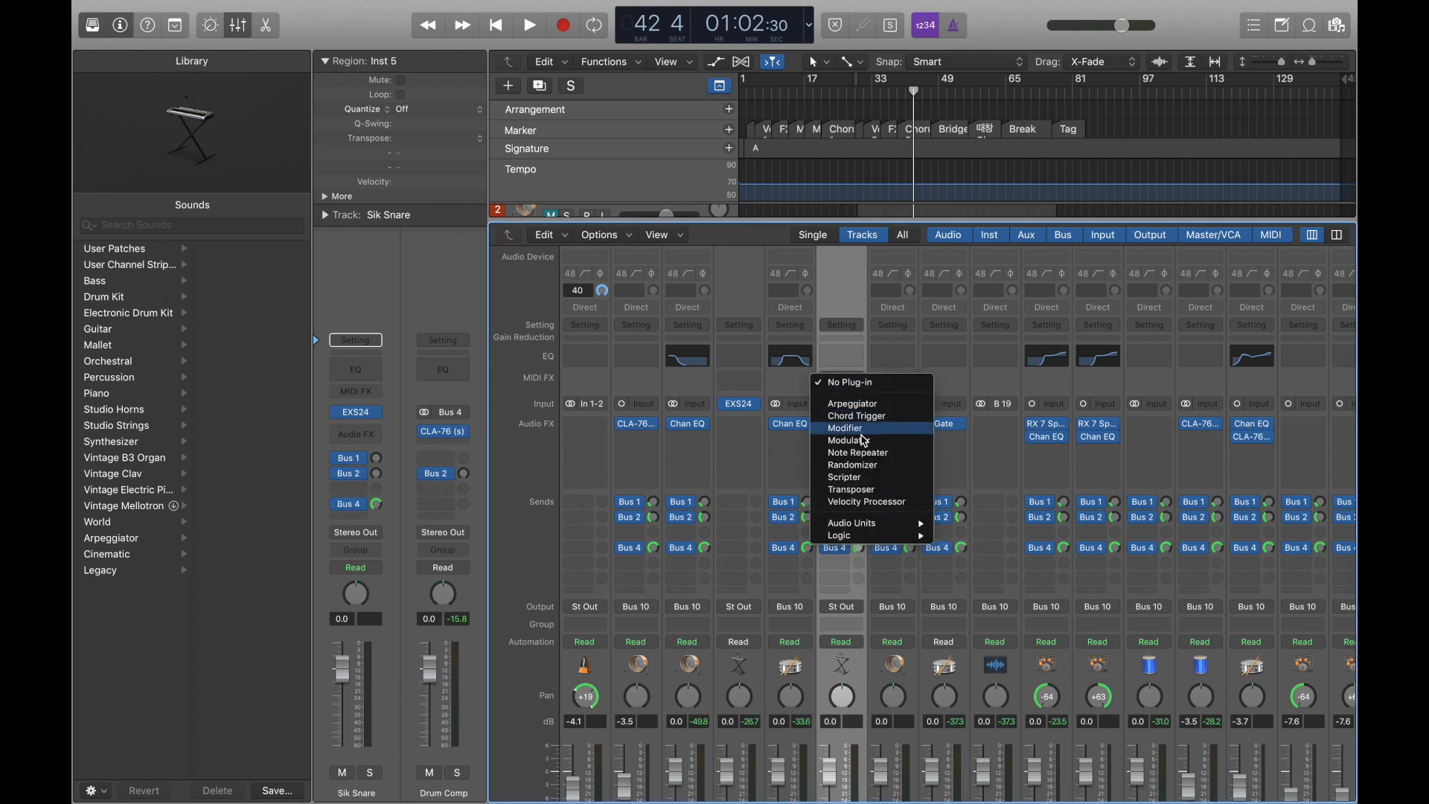
left_click(865, 502)
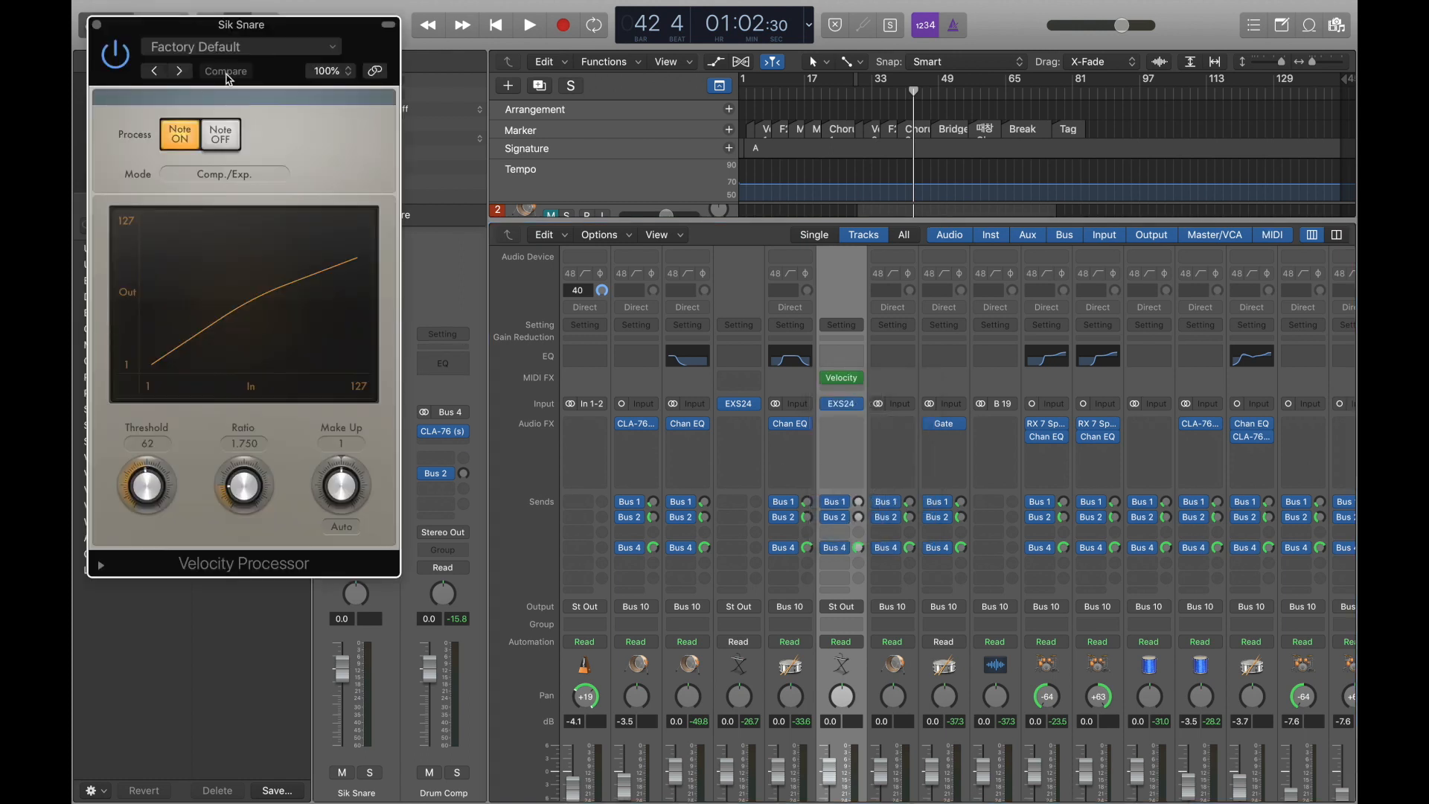
double_click(238, 445)
type("4")
key("Return")
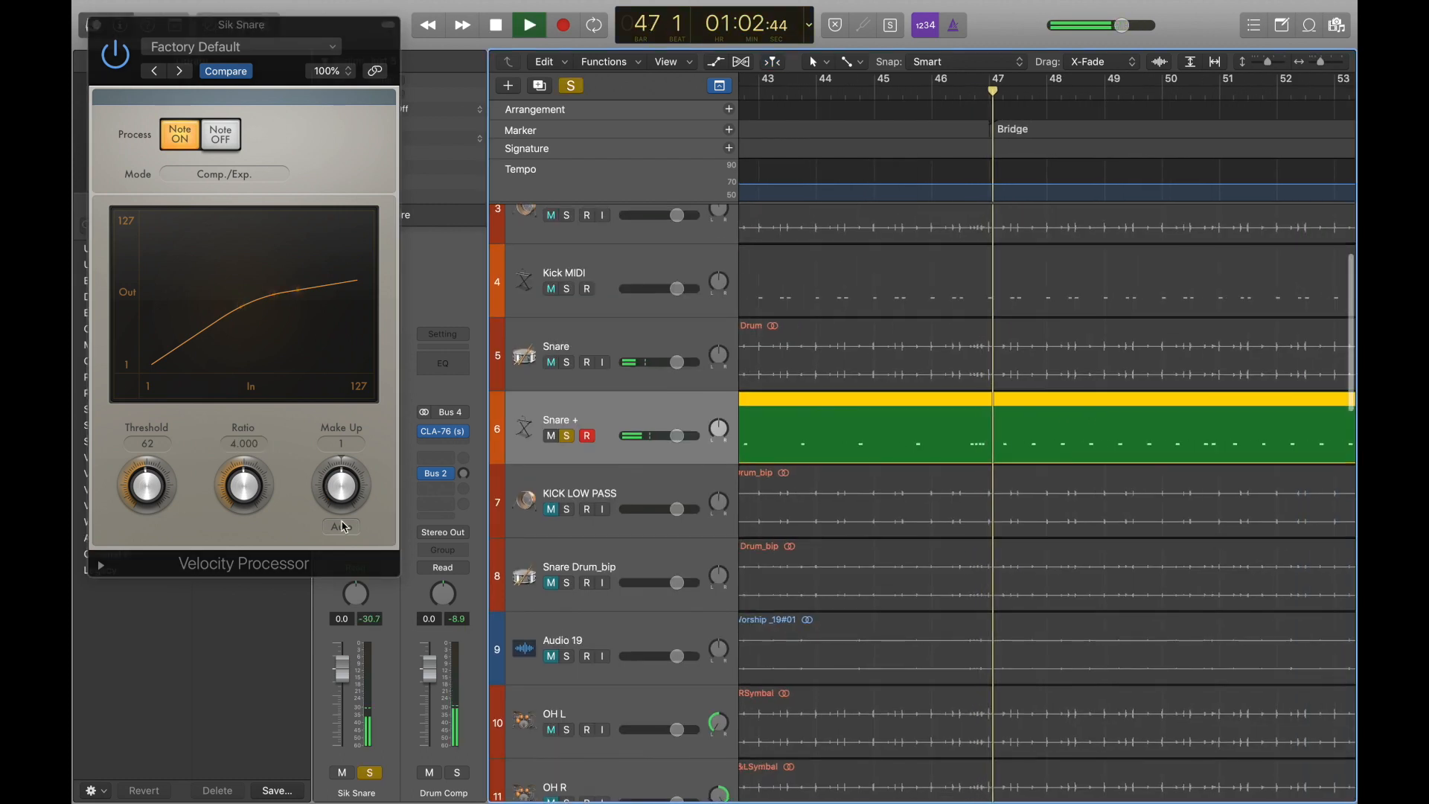
left_click_drag(341, 498, 335, 495)
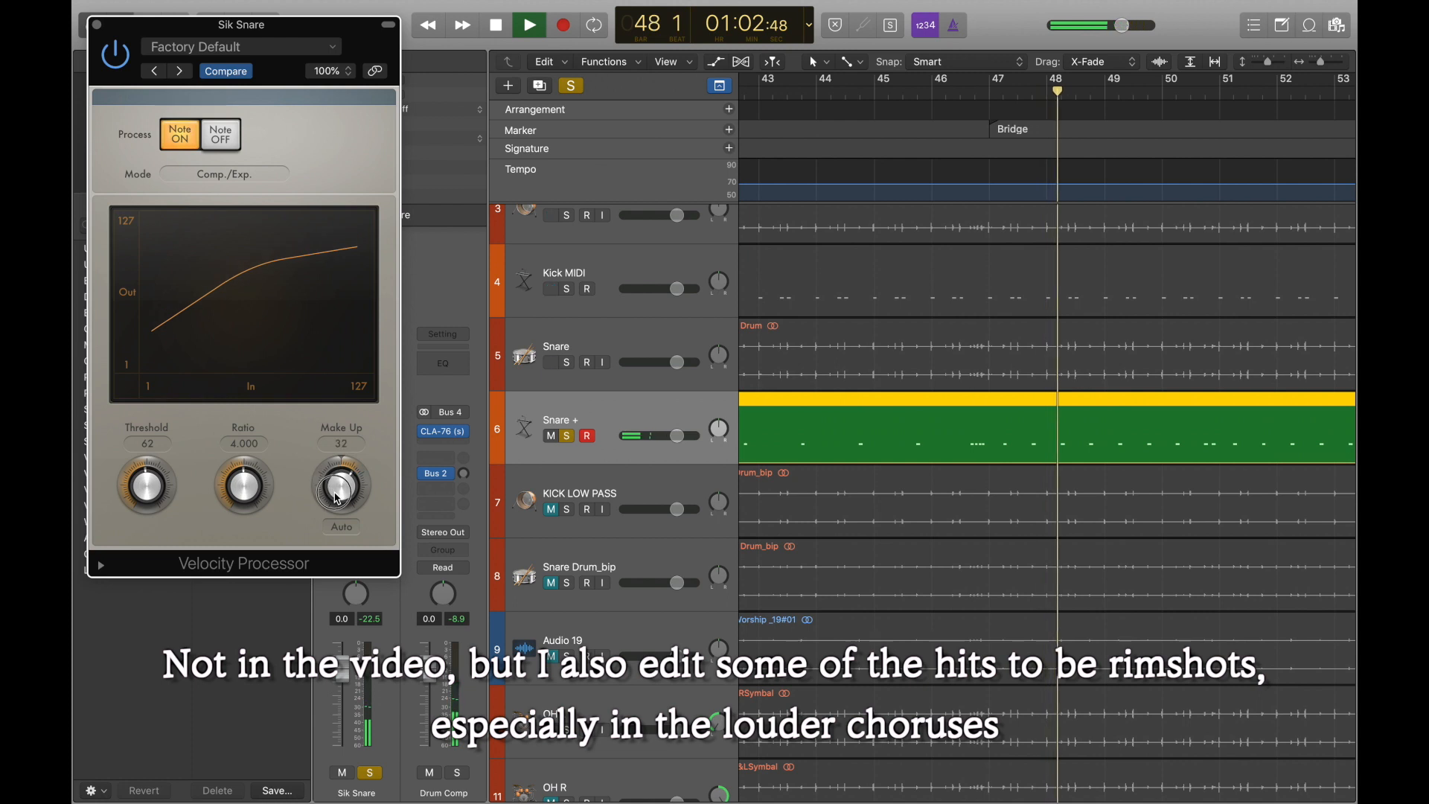
left_click(97, 24)
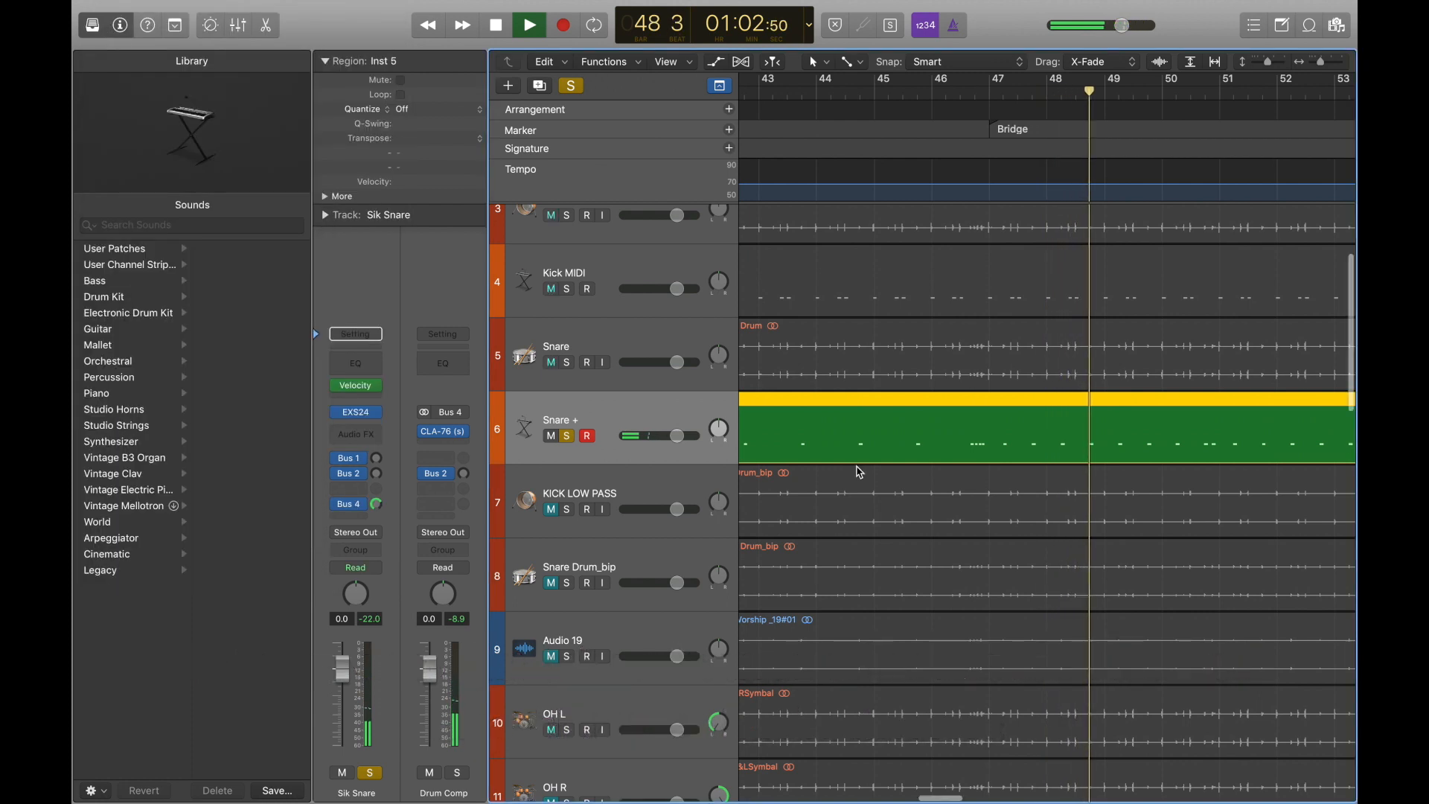
Step: Solo Snare + during playback and raise its reverb sends, setting Bus 2 (Room Rev) to about -11.9 dB
scroll(860, 472, "down", 5)
key("space")
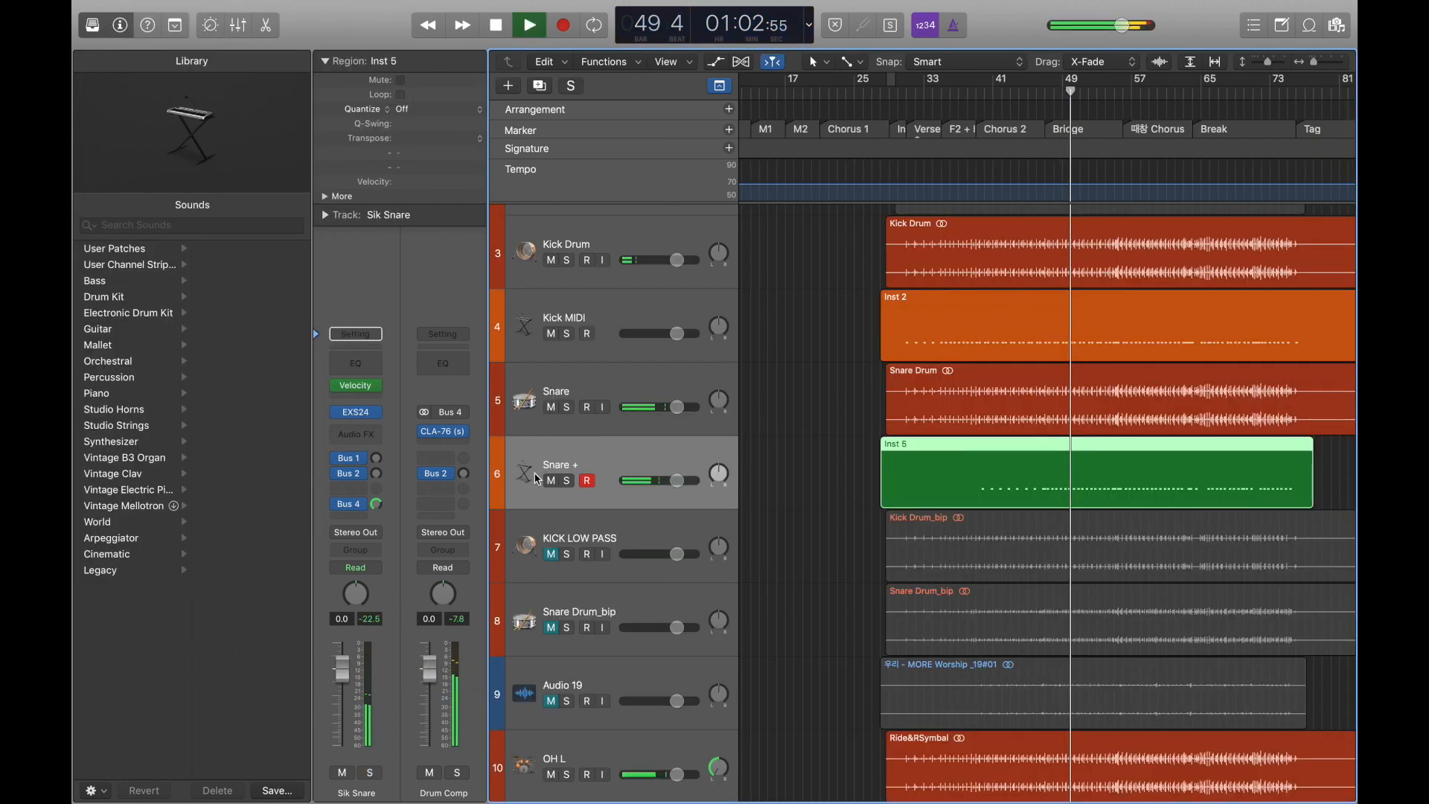
key("s")
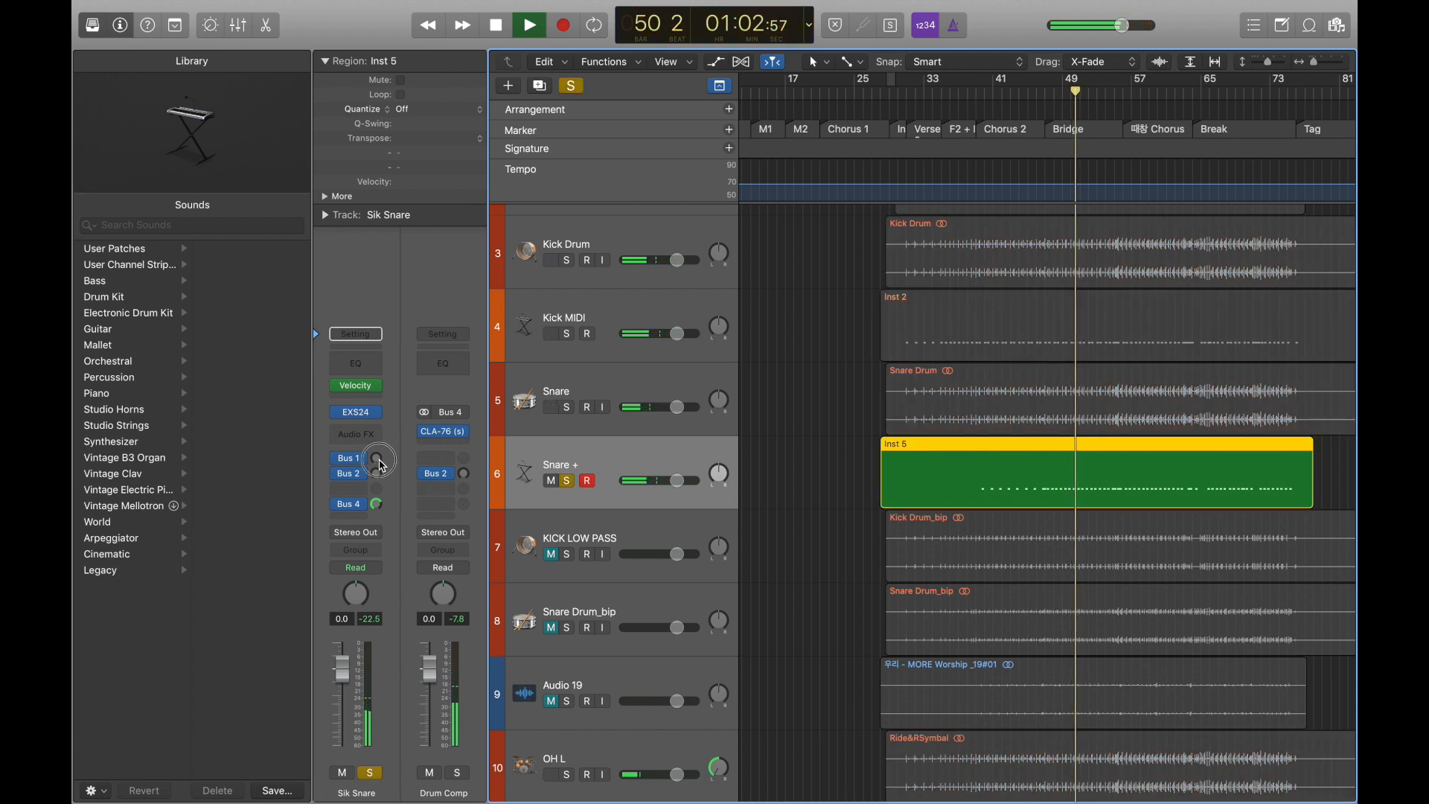
left_click(378, 459)
left_click(378, 474)
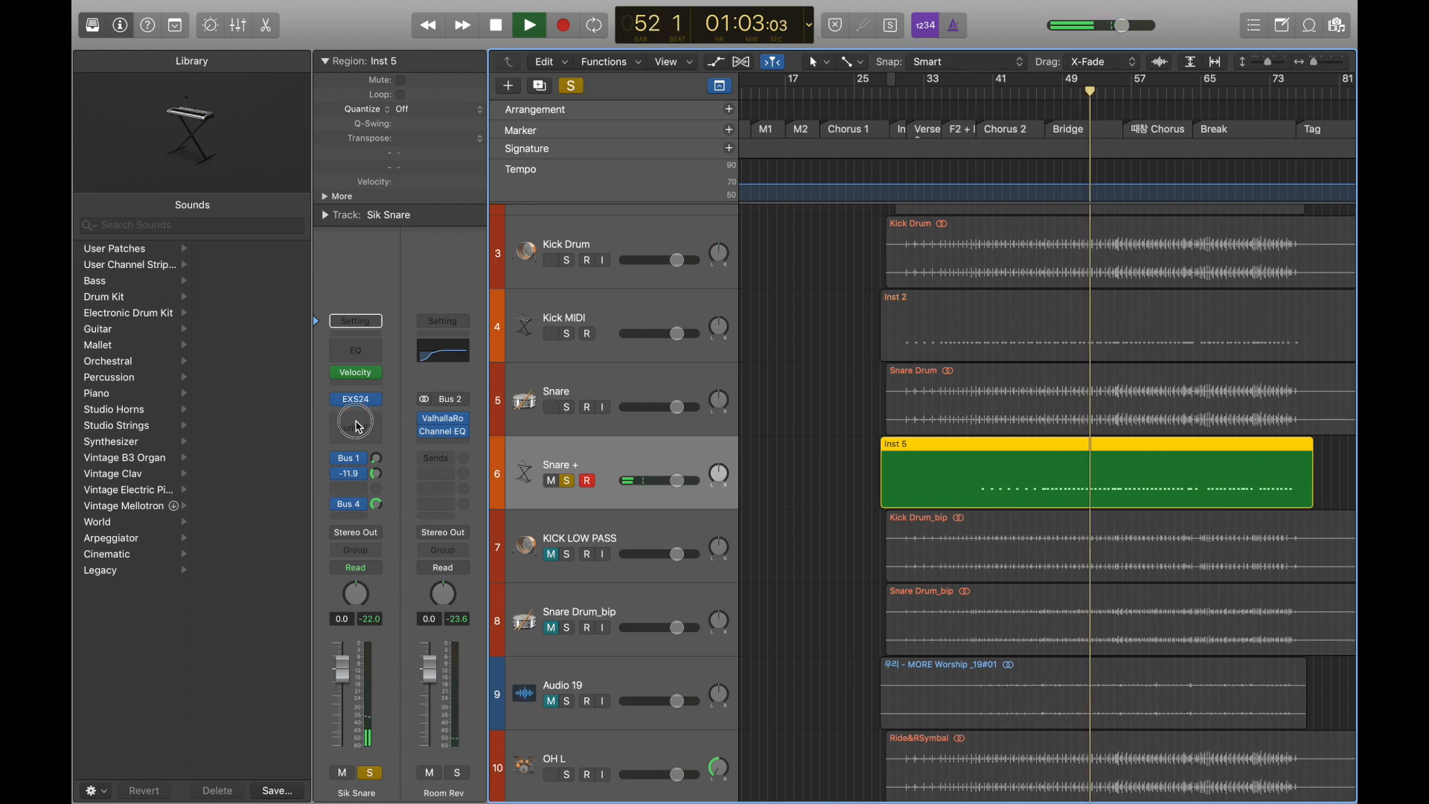
Step: Insert the stereo Waves CLA-76 (s) compressor after EXS24 on the Snare + channel
left_click(382, 429)
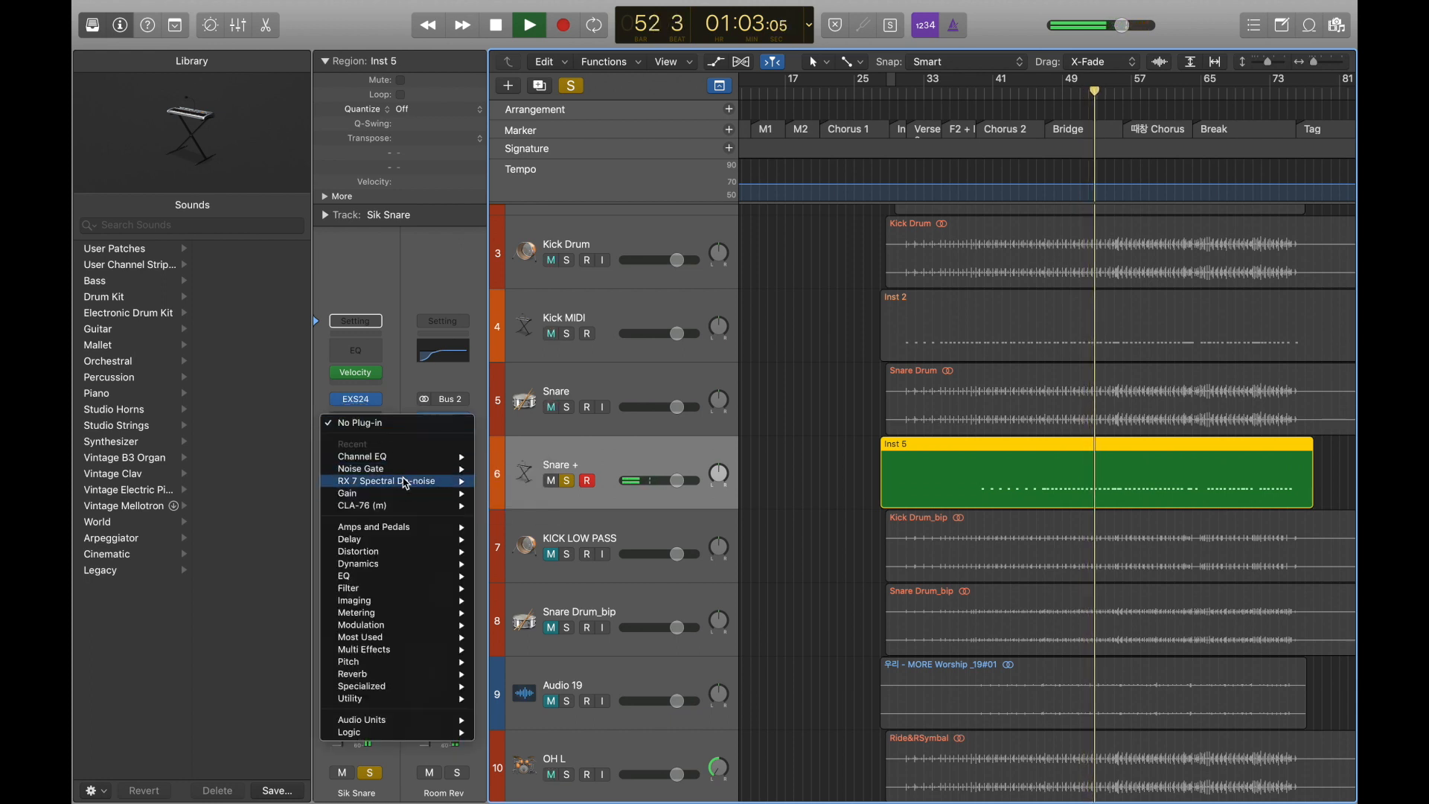
mouse_move(415, 727)
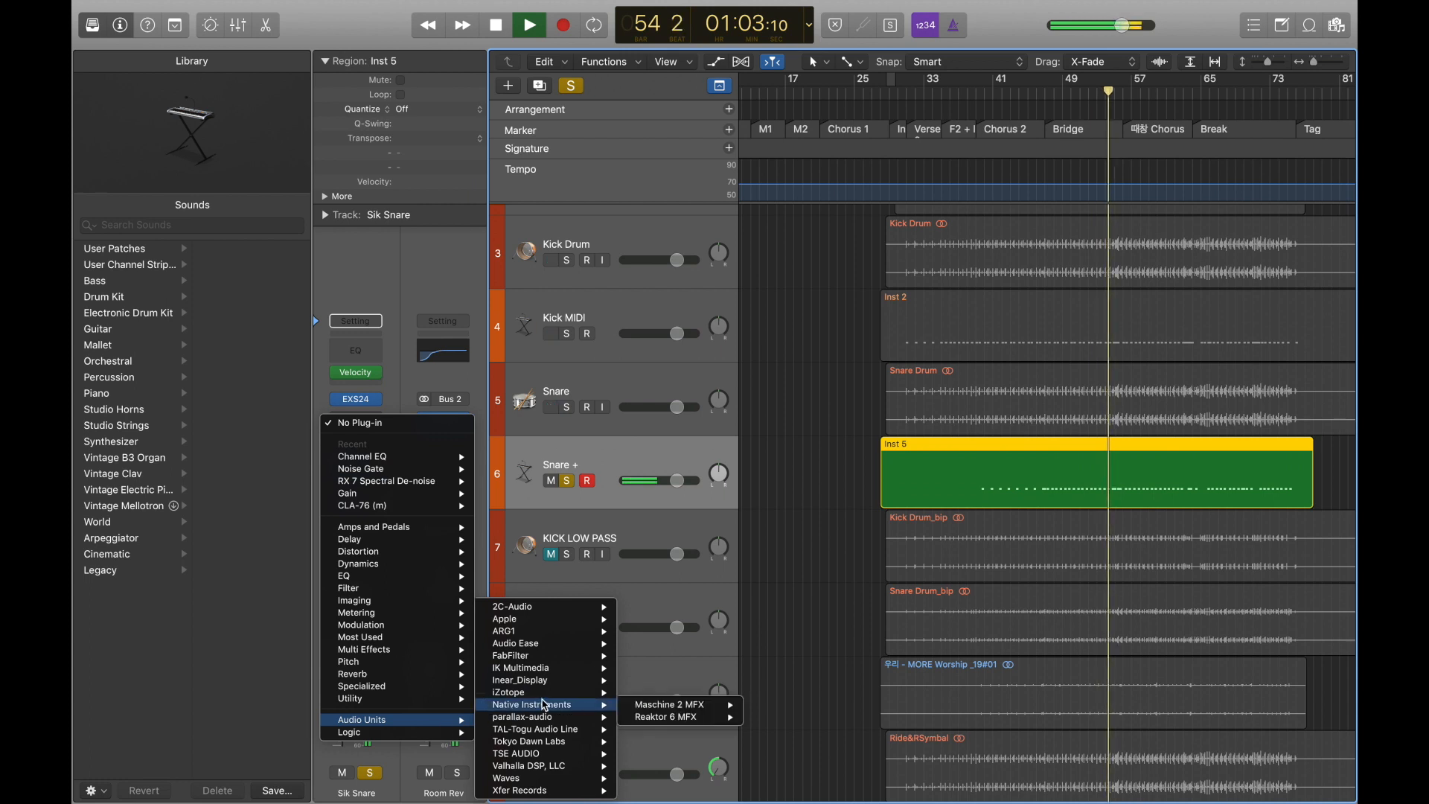
mouse_move(551, 778)
mouse_move(737, 533)
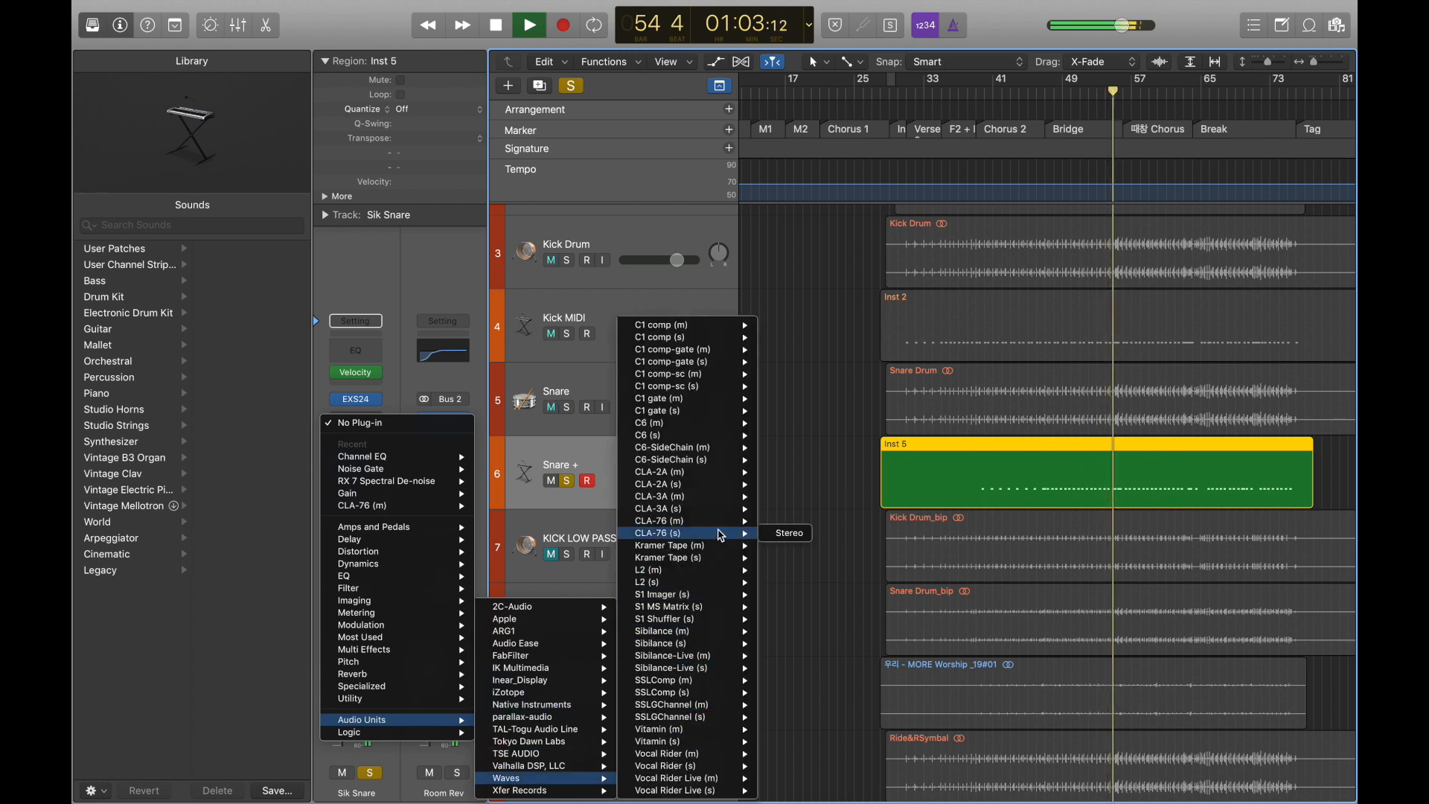
left_click(803, 533)
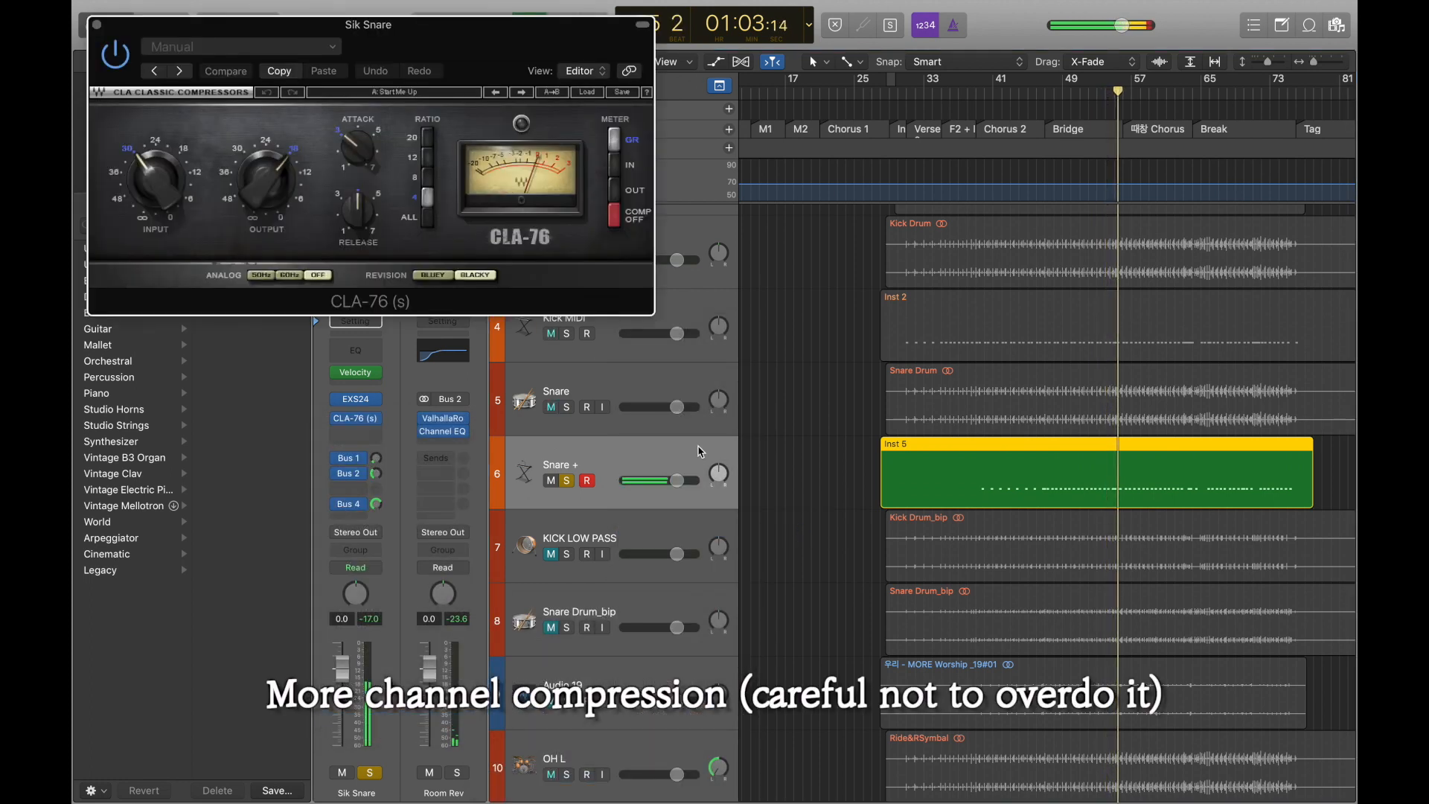
Step: Load the Bluey preset Rock My Snare in the CLA-76 and switch its analog noise off
left_click(587, 92)
mouse_move(622, 224)
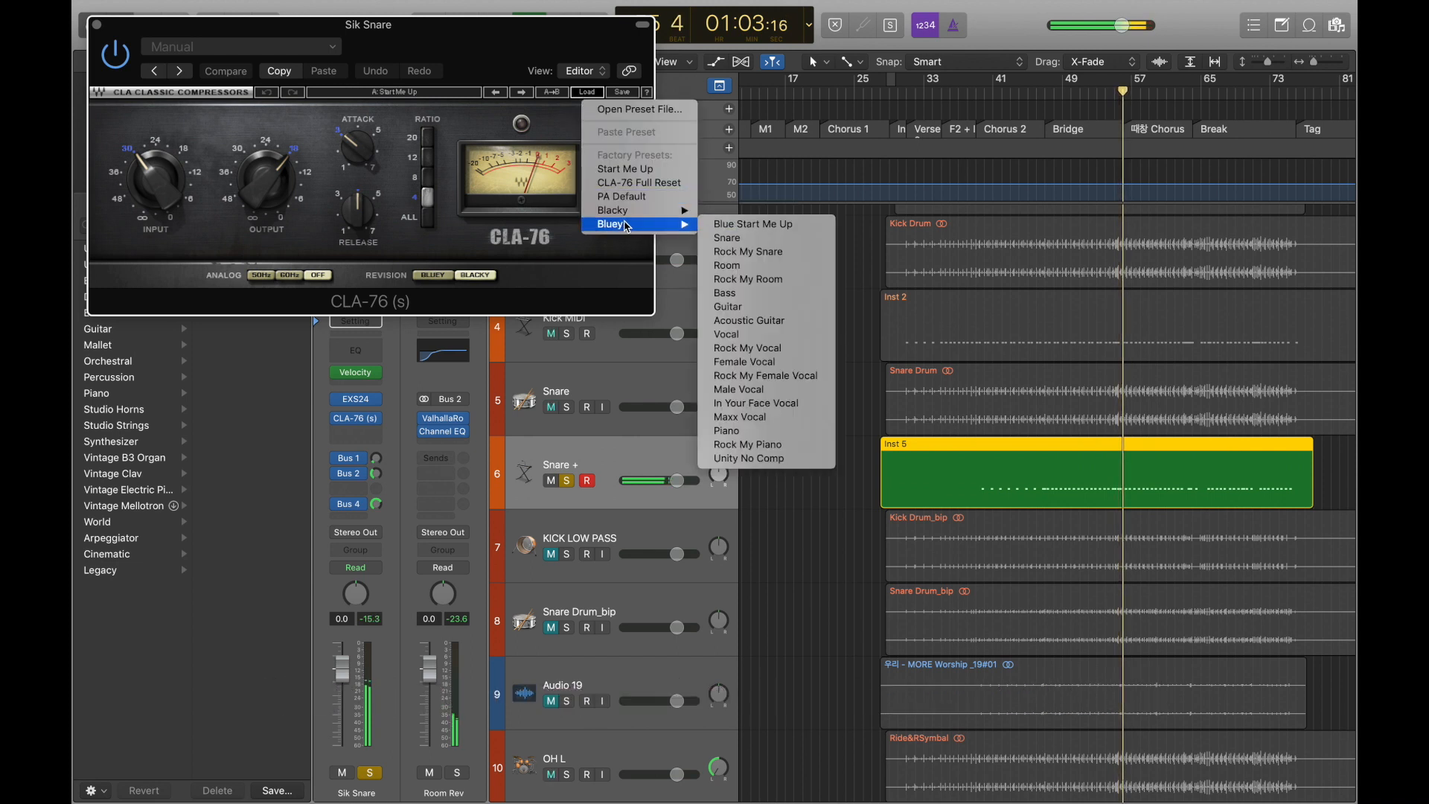
left_click(758, 254)
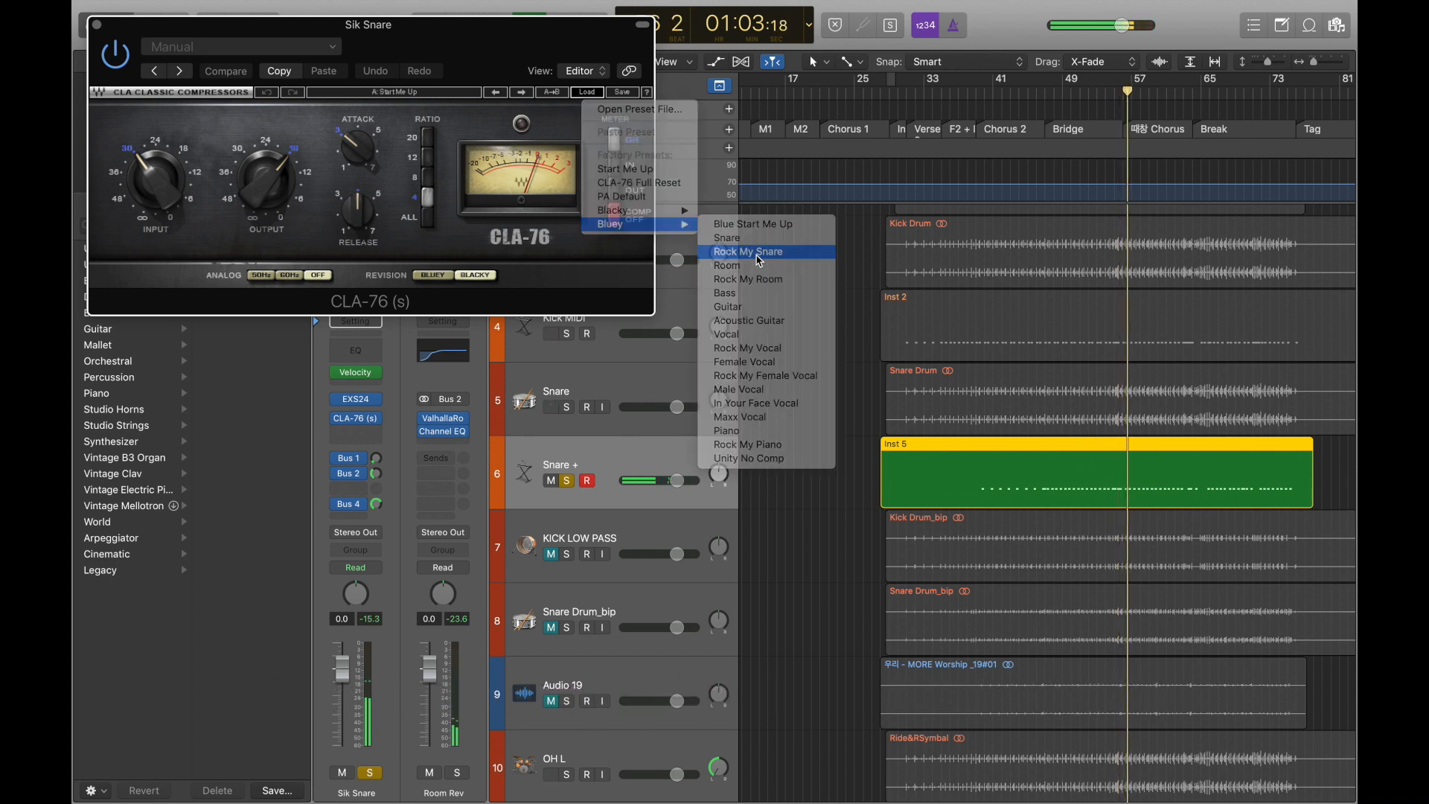
left_click(320, 275)
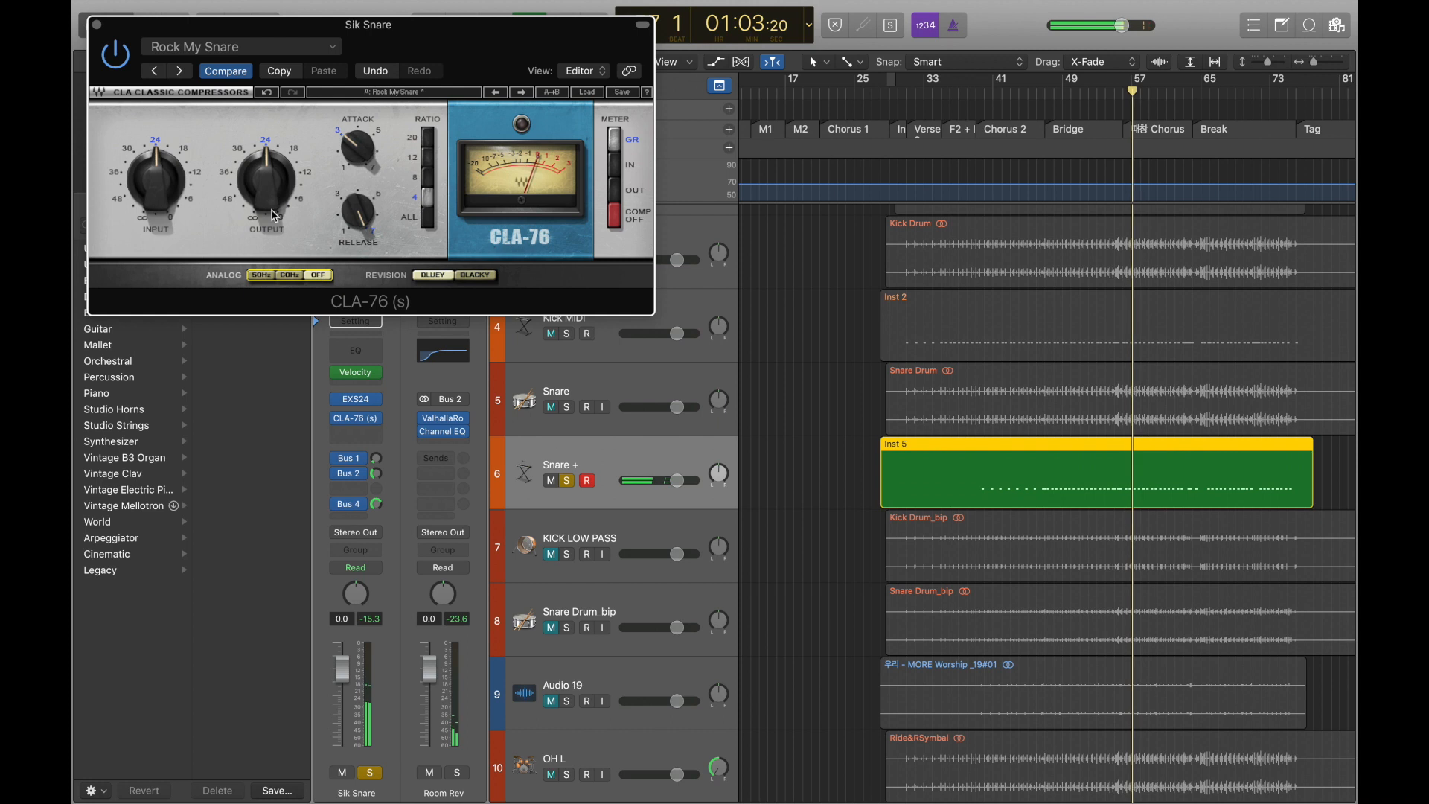
Step: Gain-match the CLA-76 by comparing it with bypass, setting input to about -19.9 and output to about -28.3, and close the plug-in
left_click_drag(266, 181, 266, 186)
left_click_drag(156, 180, 156, 173)
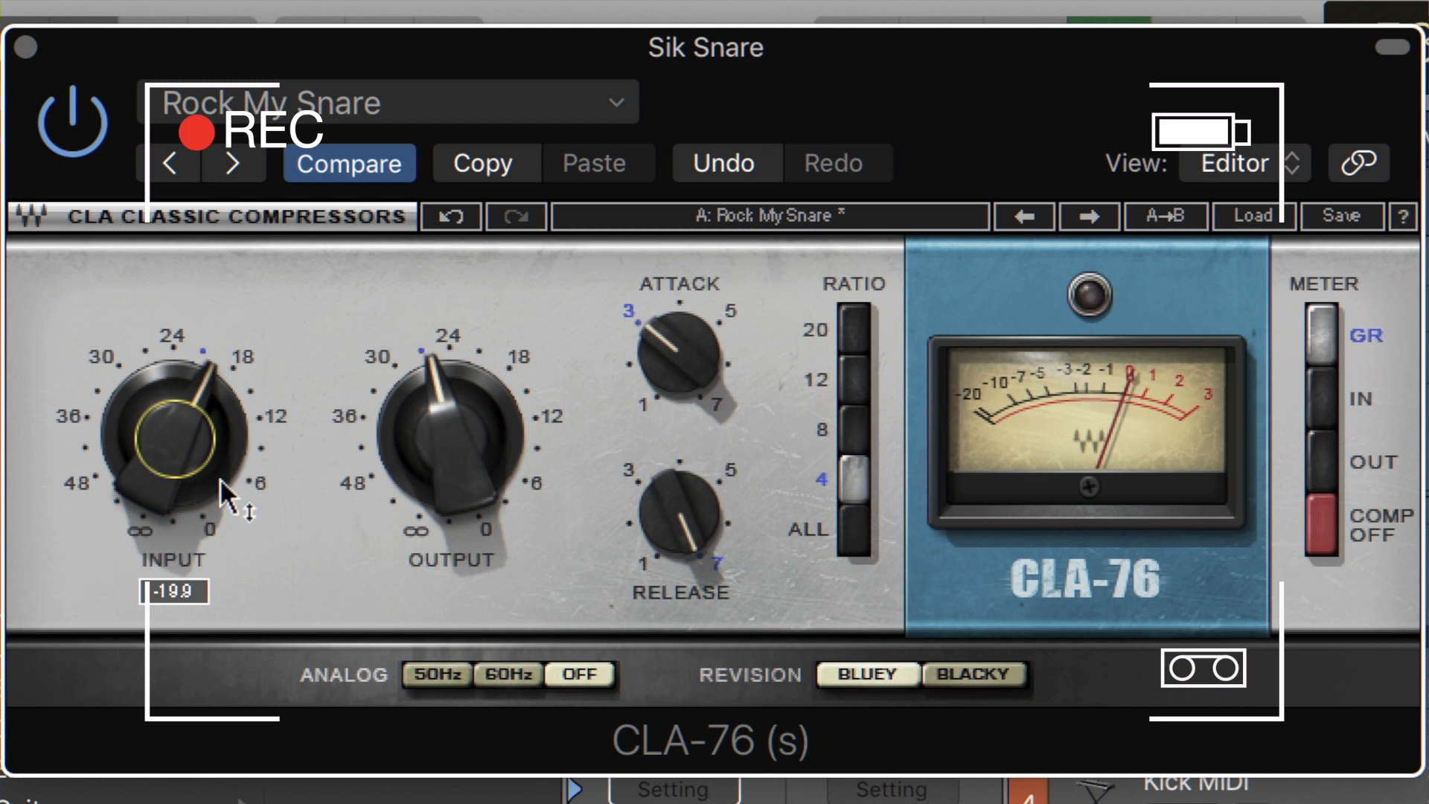
left_click_drag(451, 447, 450, 451)
left_click(95, 138)
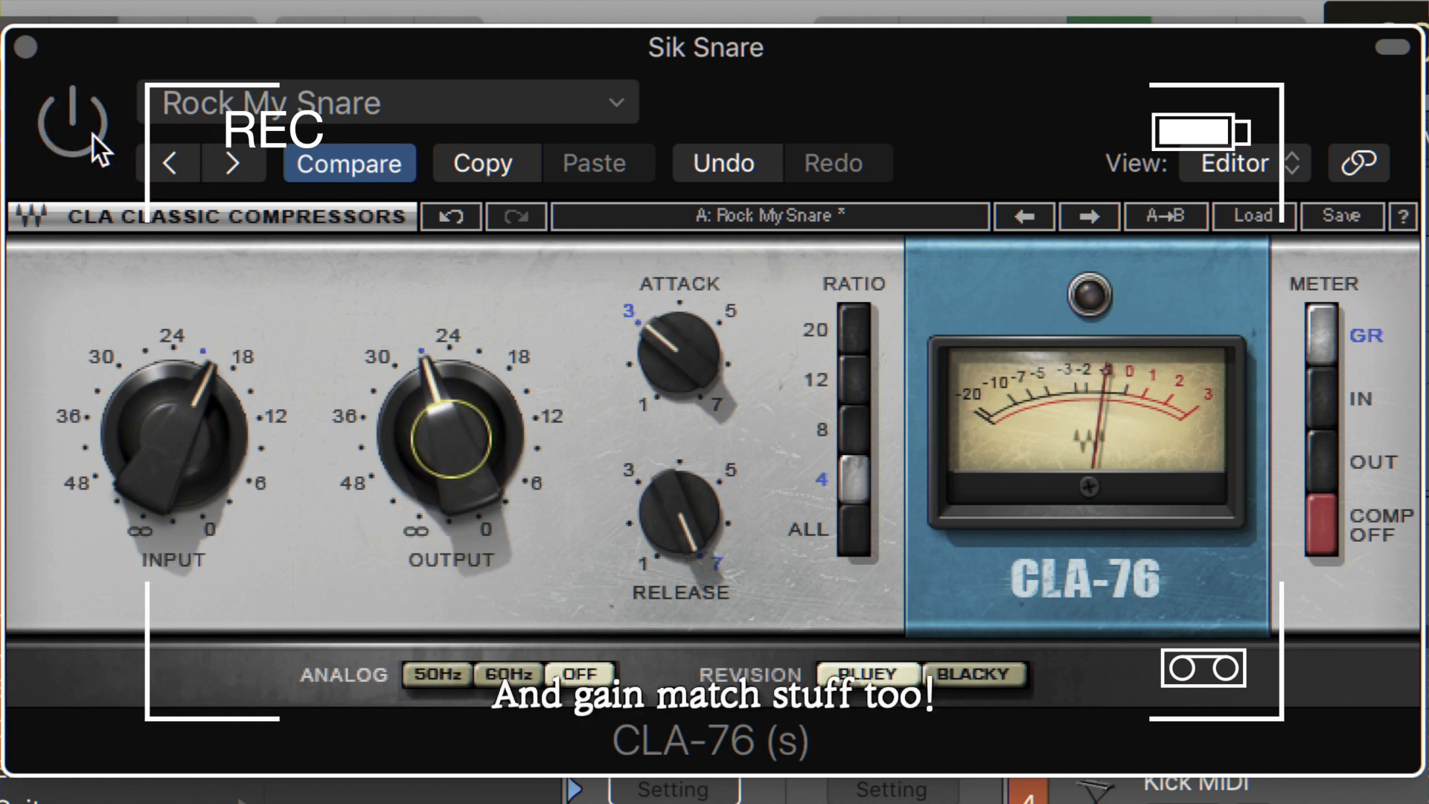
left_click(94, 138)
left_click_drag(457, 483, 456, 483)
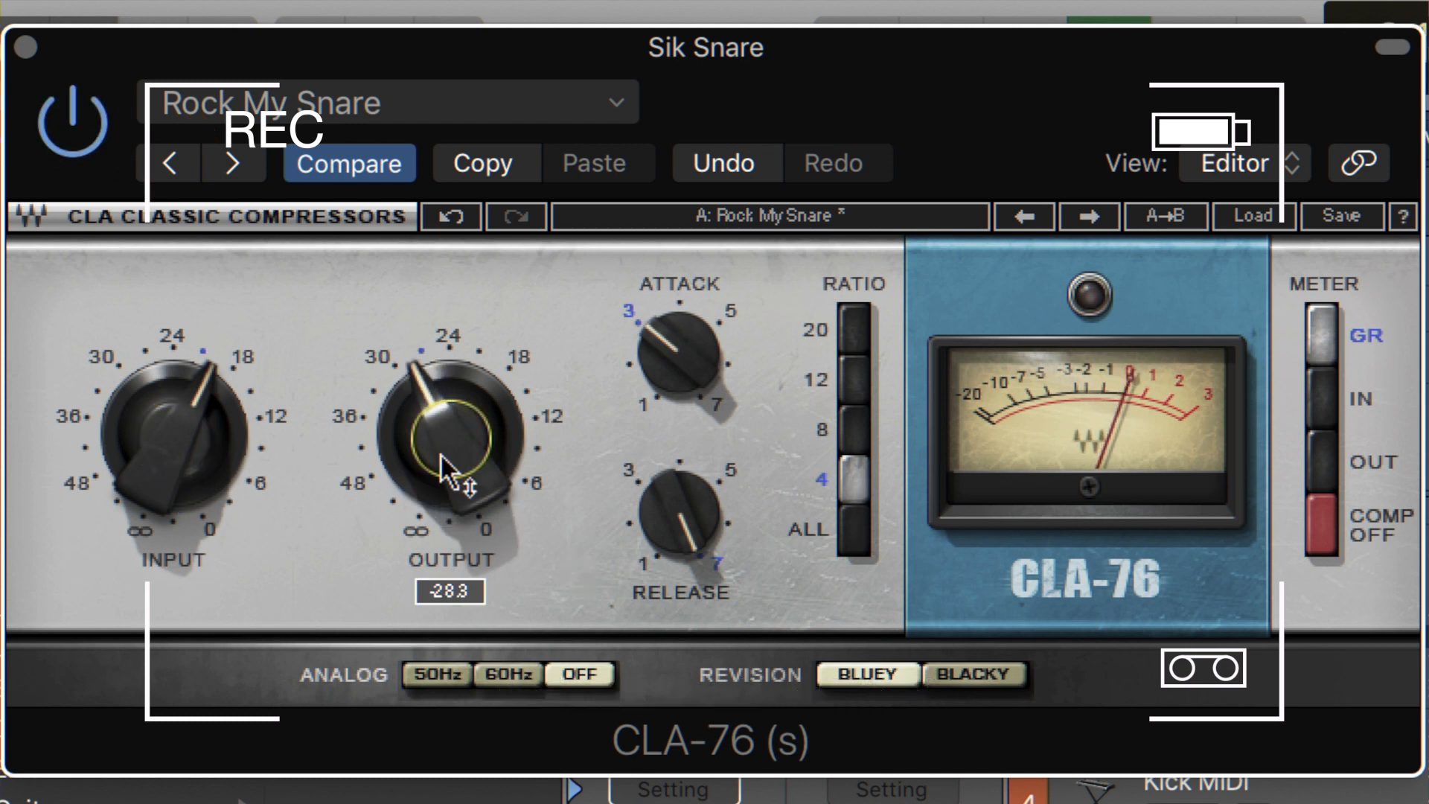
left_click(28, 49)
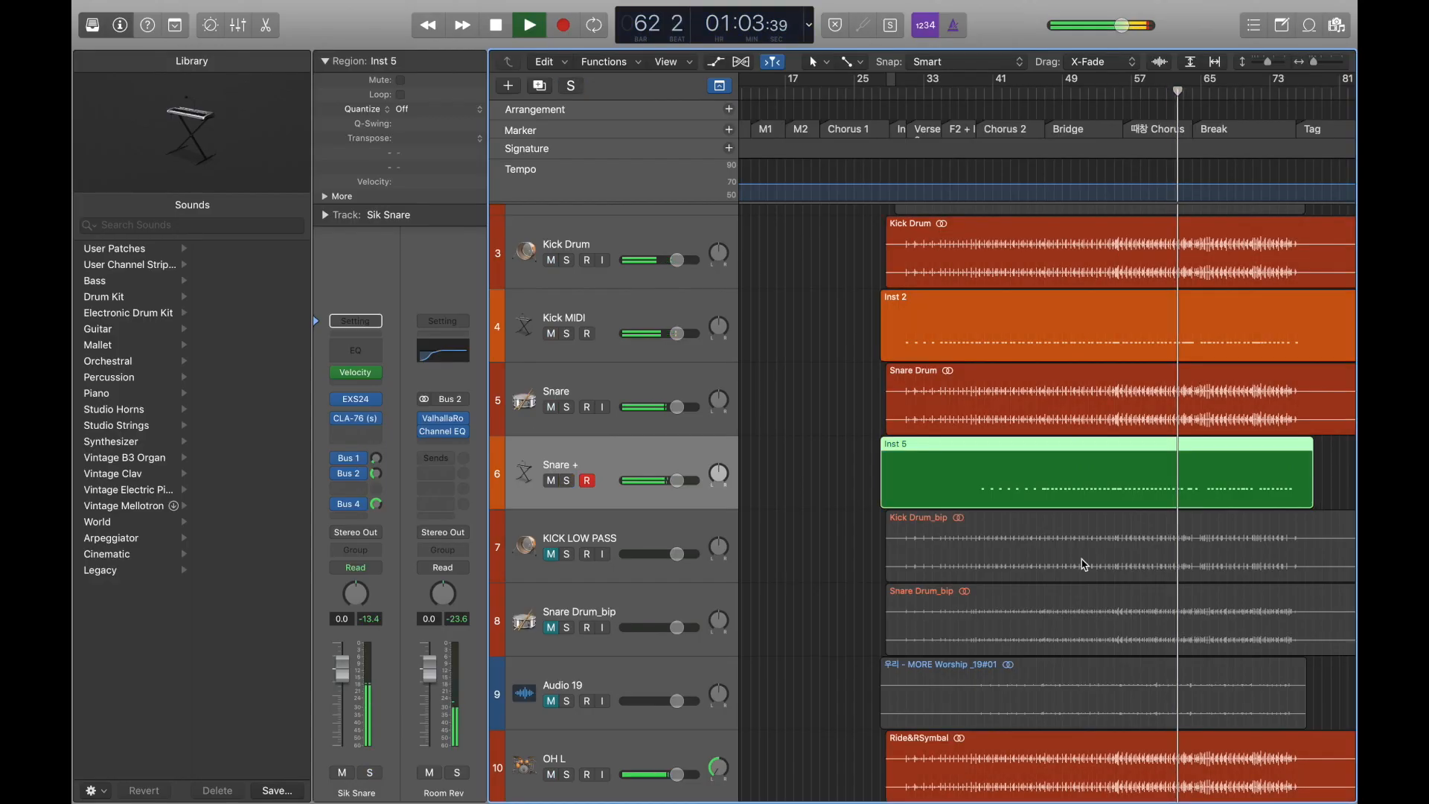
scroll(811, 546, "up", 1)
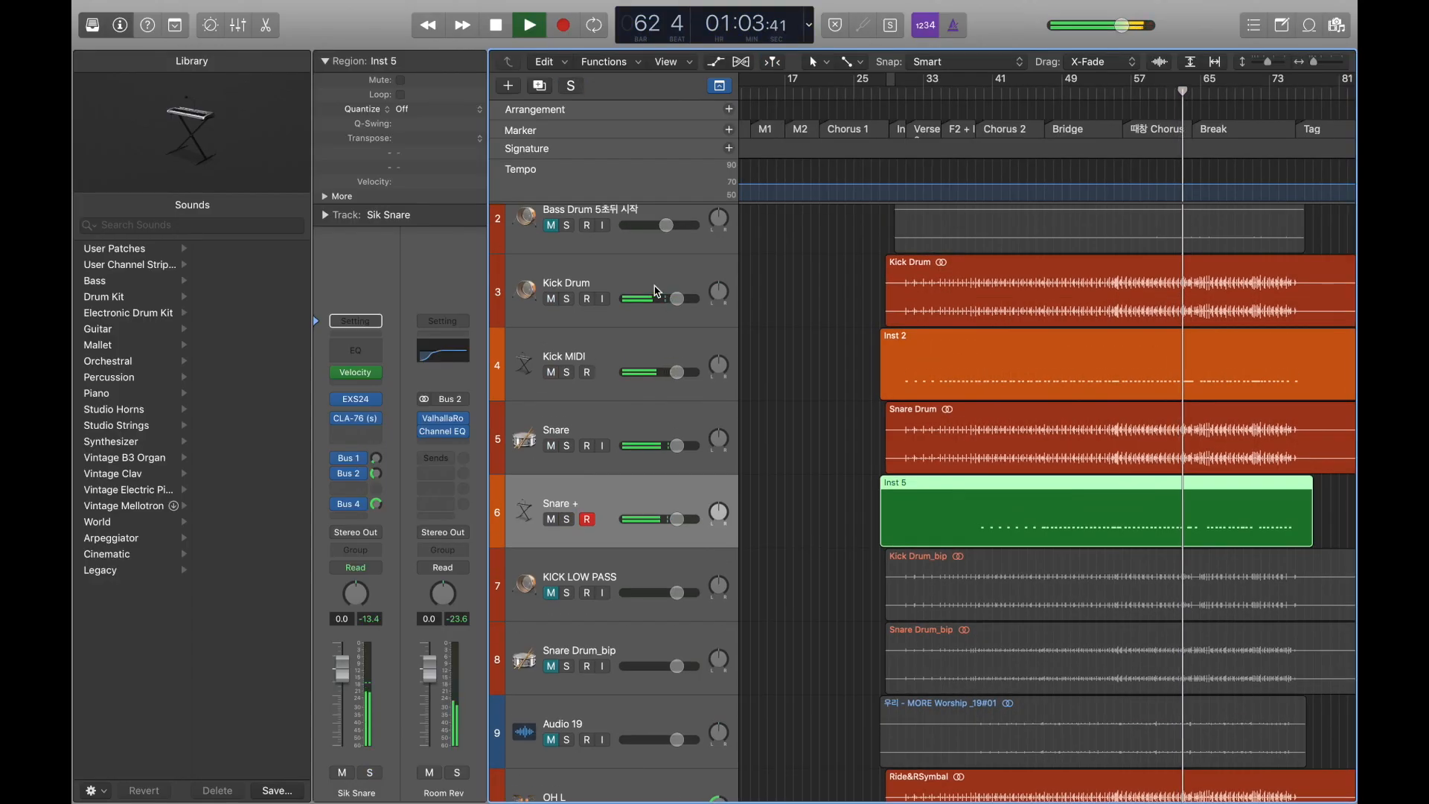
Step: Solo the Kick Drum, Kick MIDI, Snare and Snare + tracks together during playback, and stop playback
left_click(647, 283, "shift")
key("s")
scroll(621, 577, "down", 2)
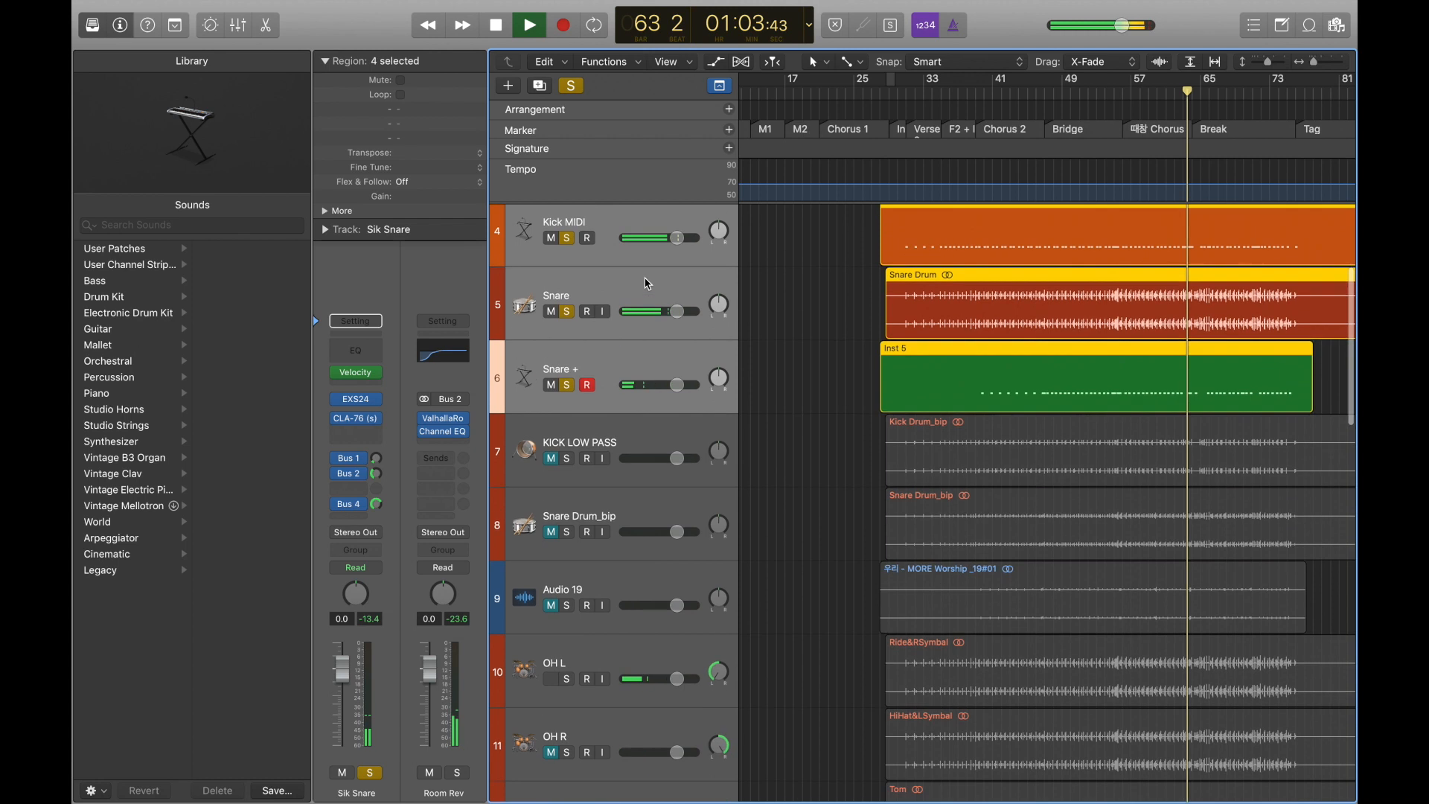
scroll(632, 417, "up", 2)
key("space")
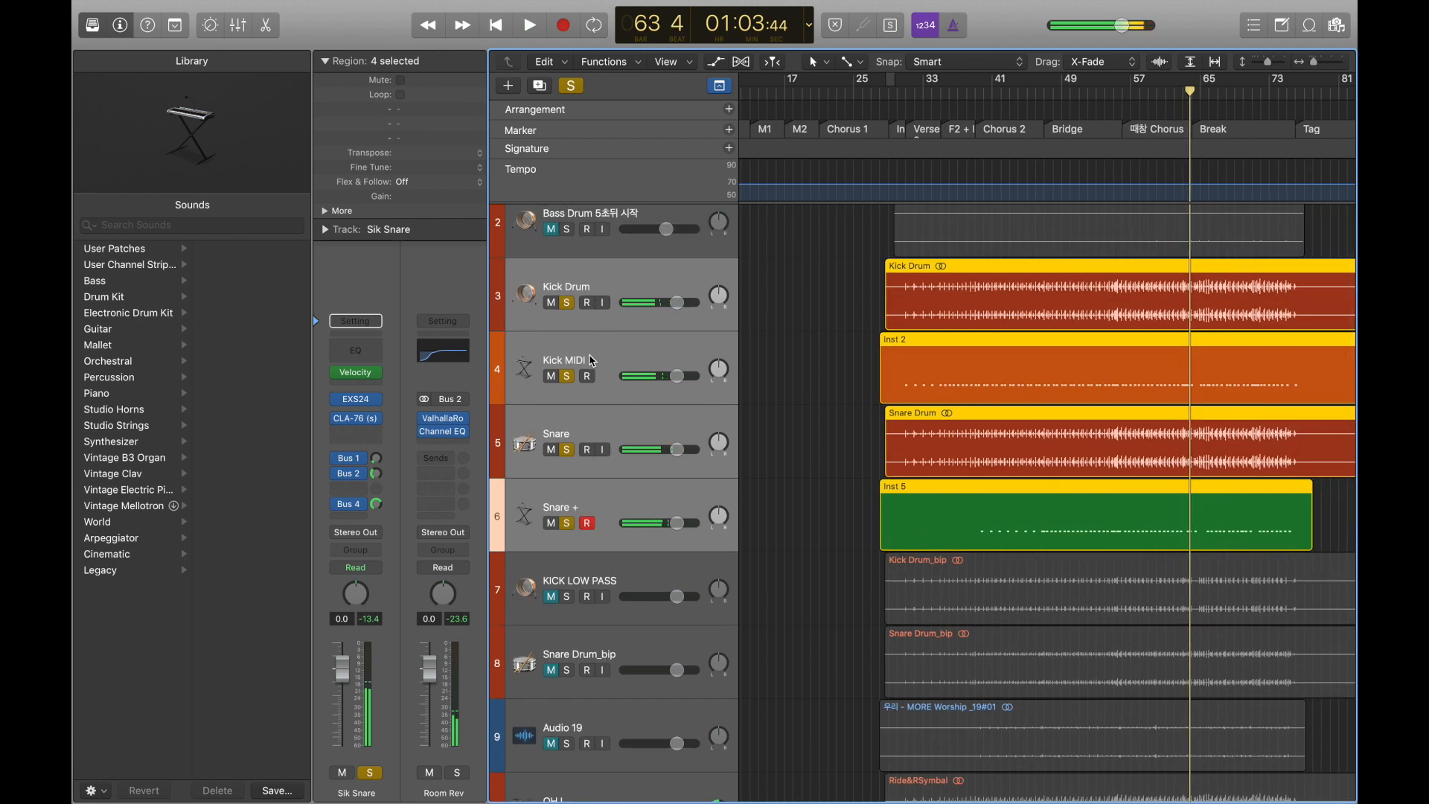
Step: Route the output of the Kick MIDI channel to Bus 10 (Drums)
left_click(590, 361)
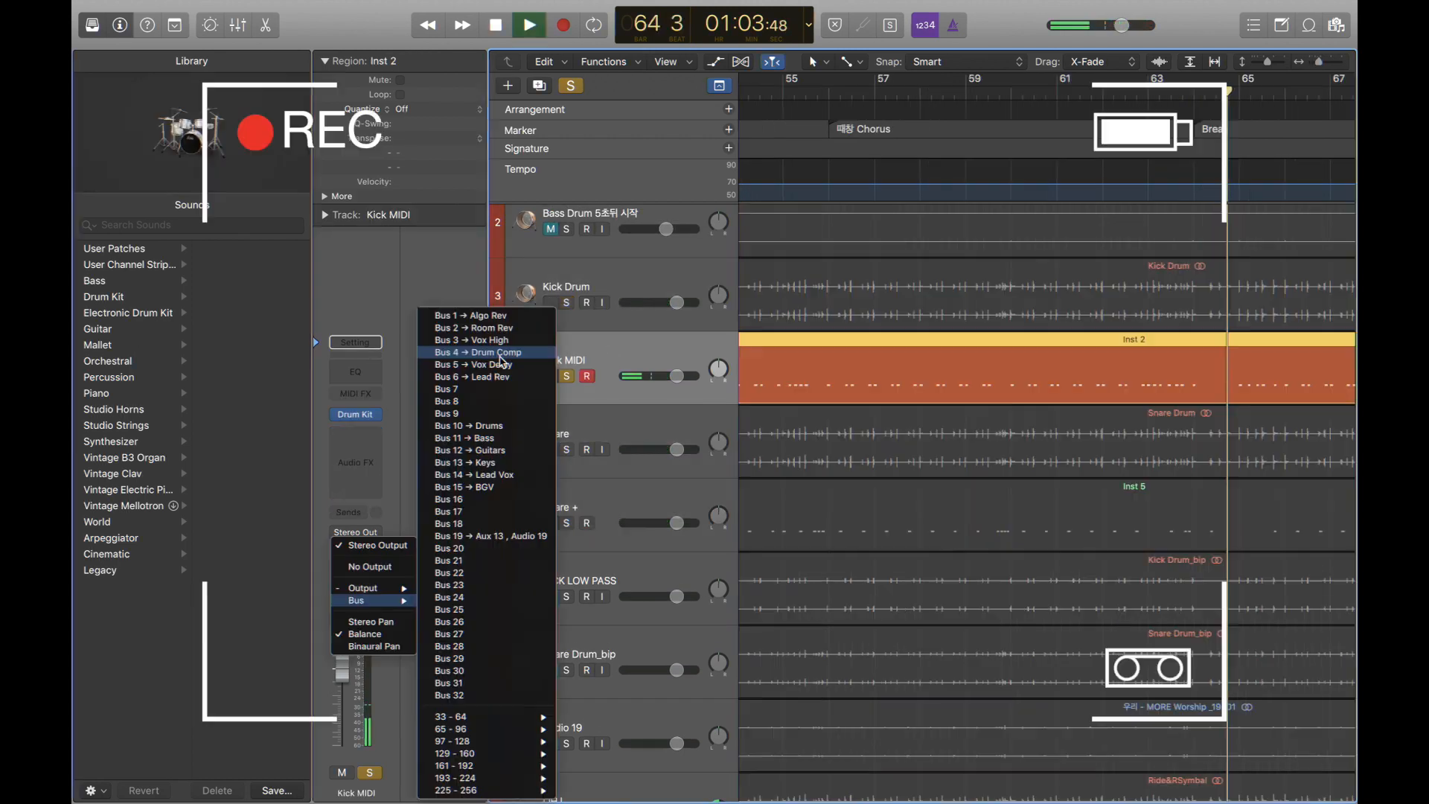
left_click(487, 424)
left_click(355, 466)
left_click(588, 93)
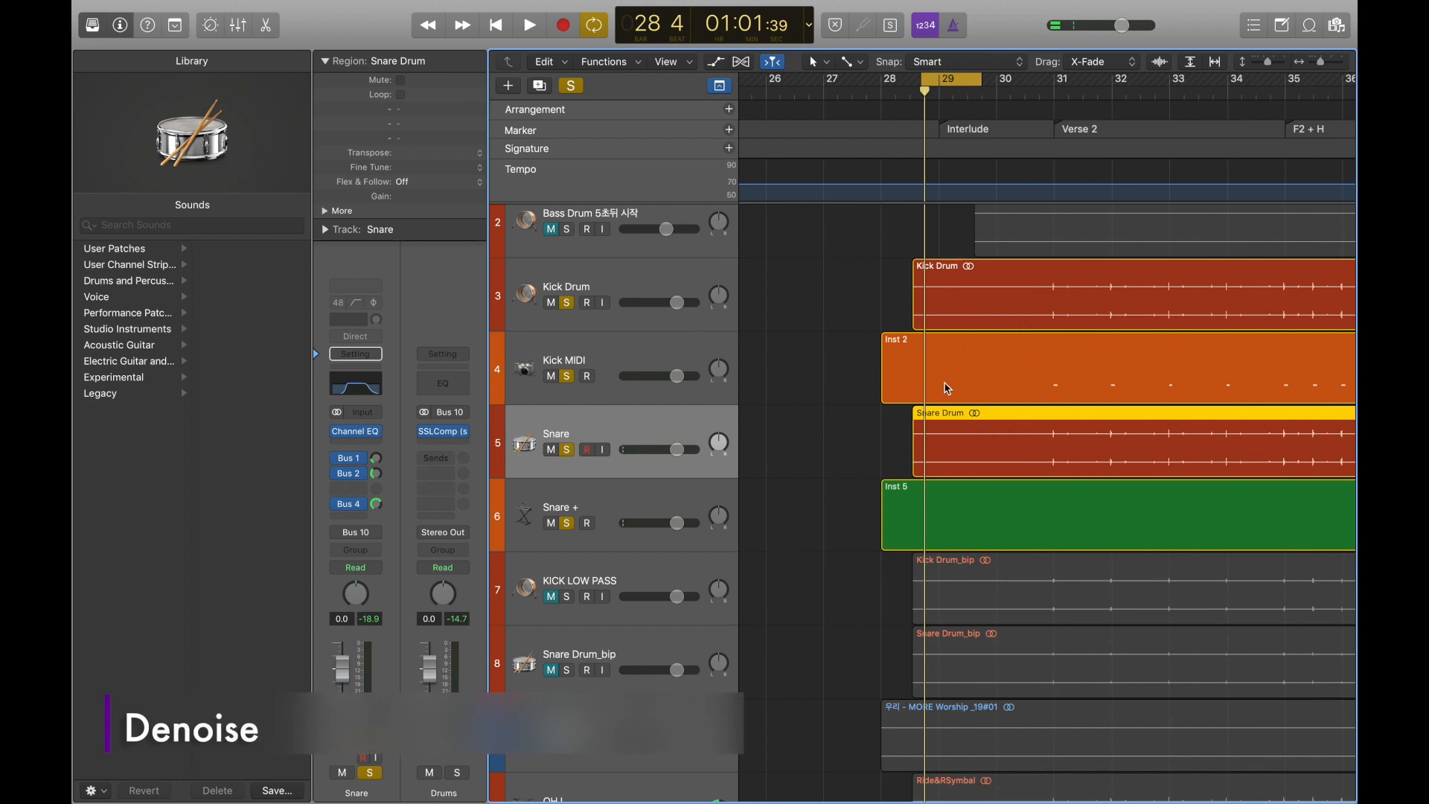
Step: Loop the noise section around bar 29 and insert RX 7 Spectral De-noise after Channel EQ on the Snare channel
key("space")
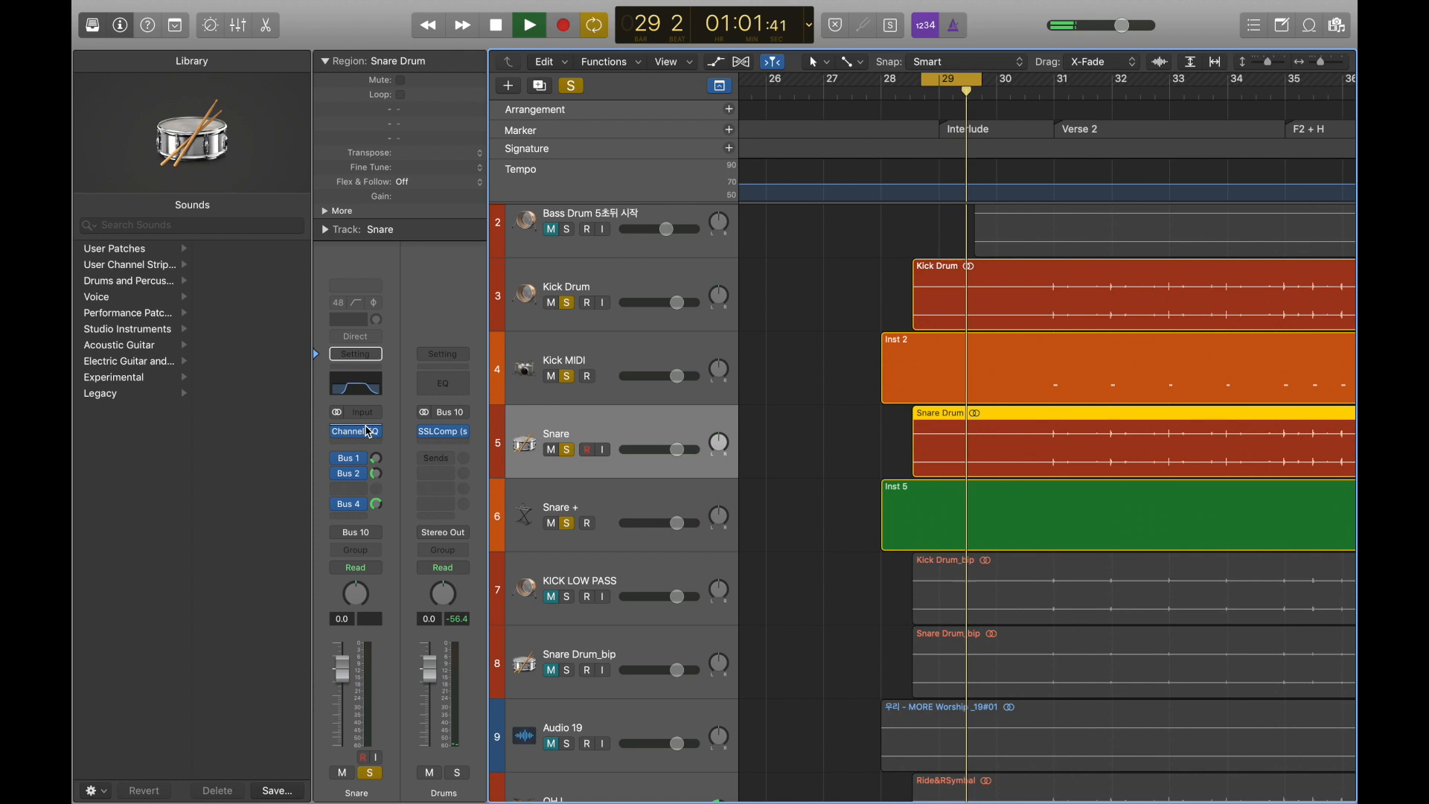
left_click(360, 446)
left_click(521, 514)
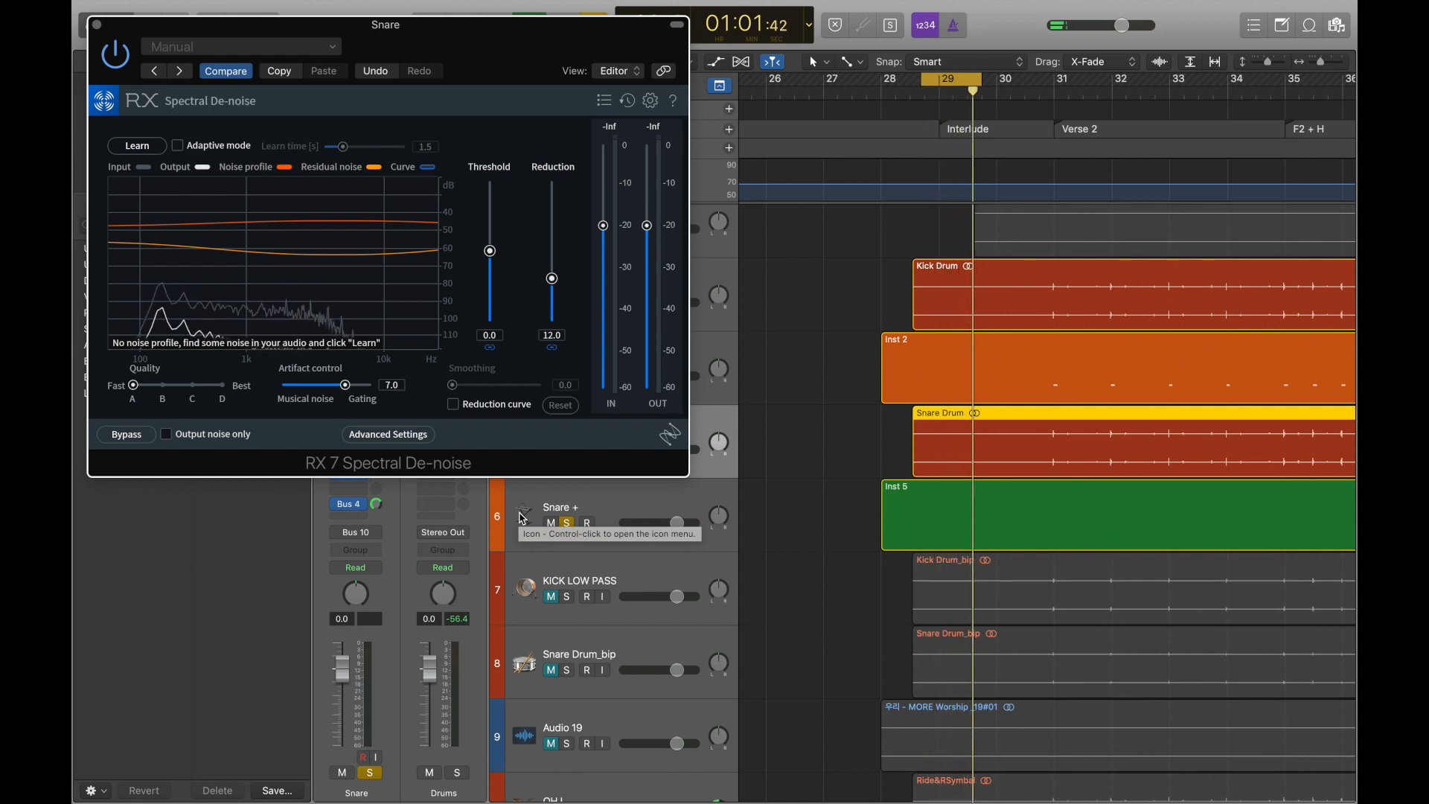
Step: Learn the Snare track's noise profile from the looped section in Spectral De-noise and close the plug-in
left_click(134, 149)
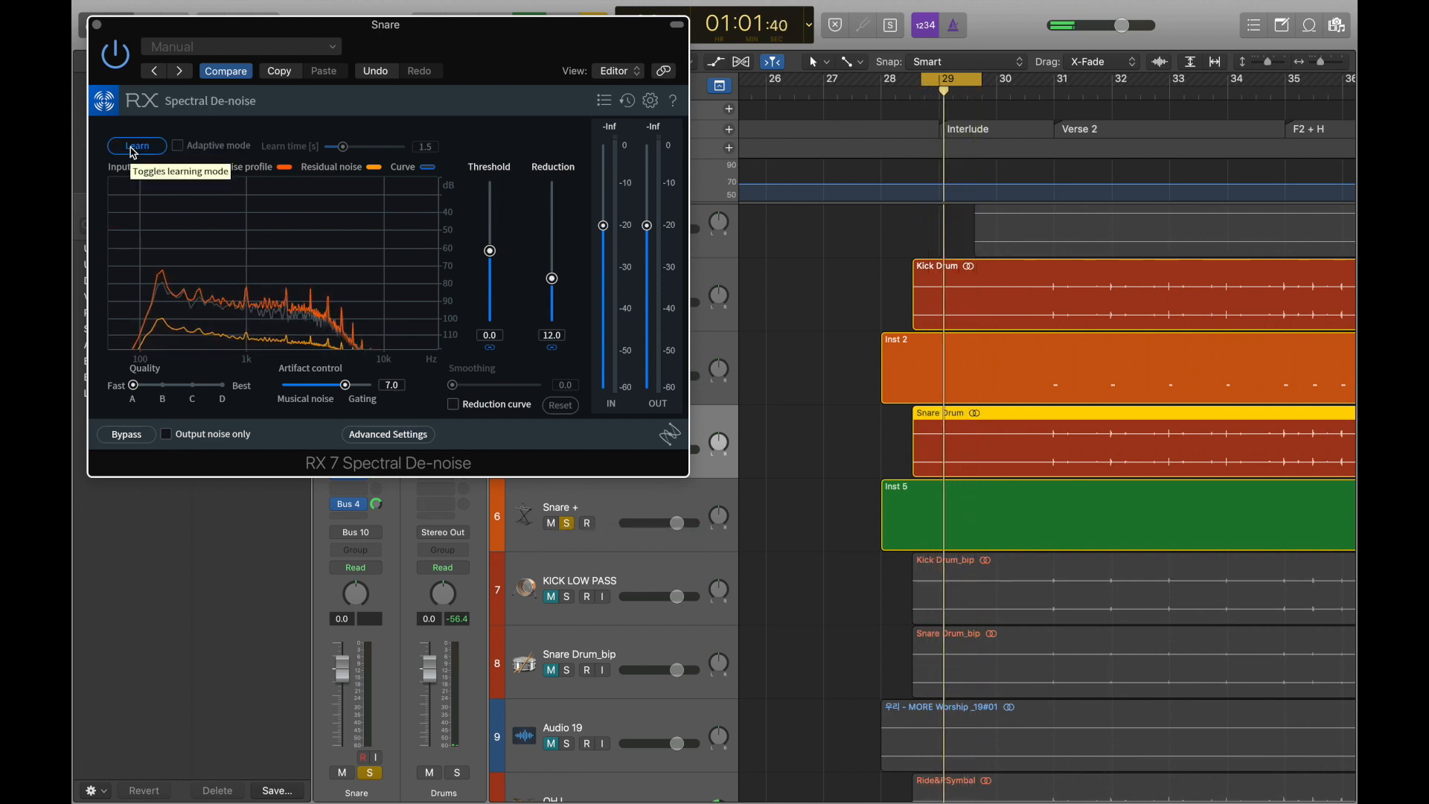
left_click(135, 147)
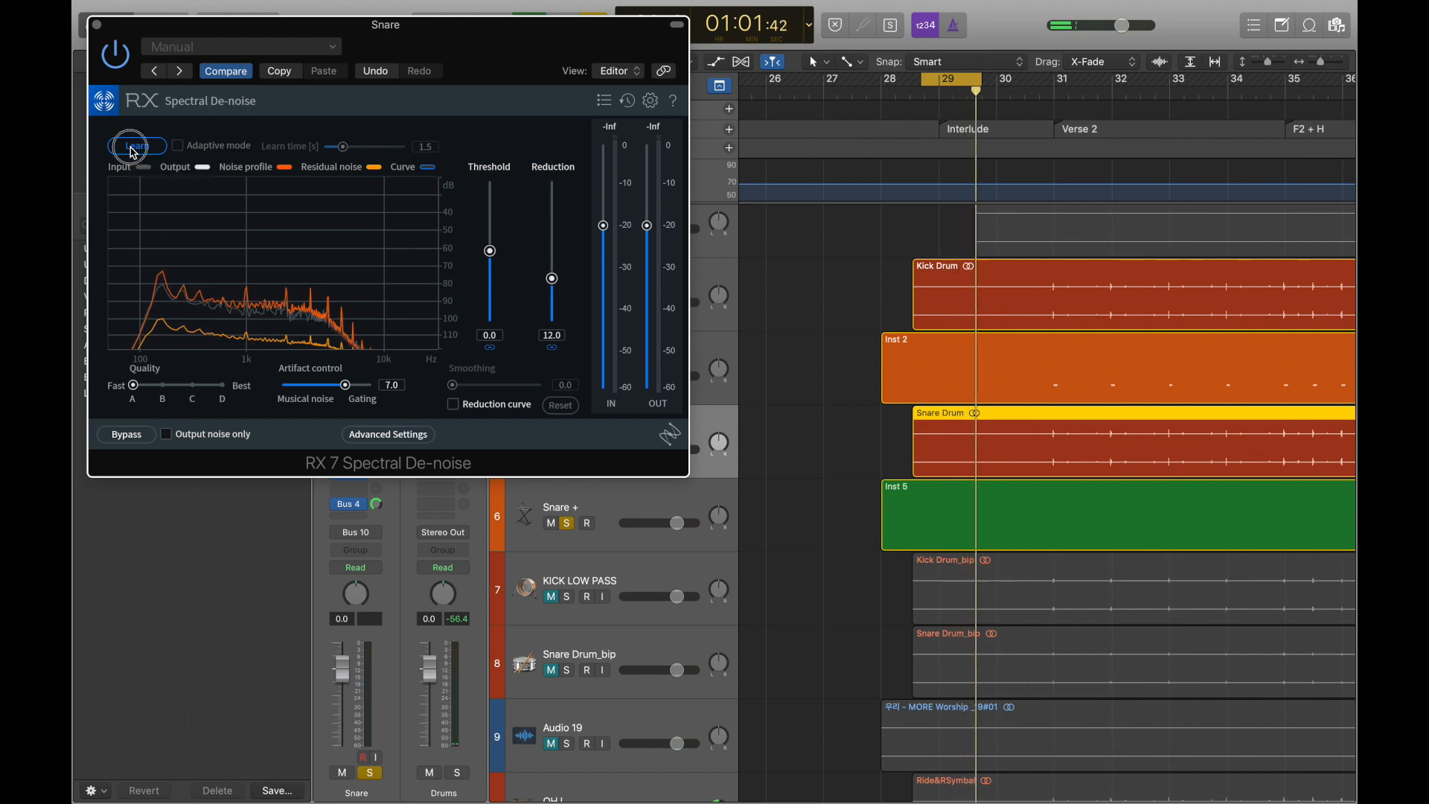
left_click(96, 25)
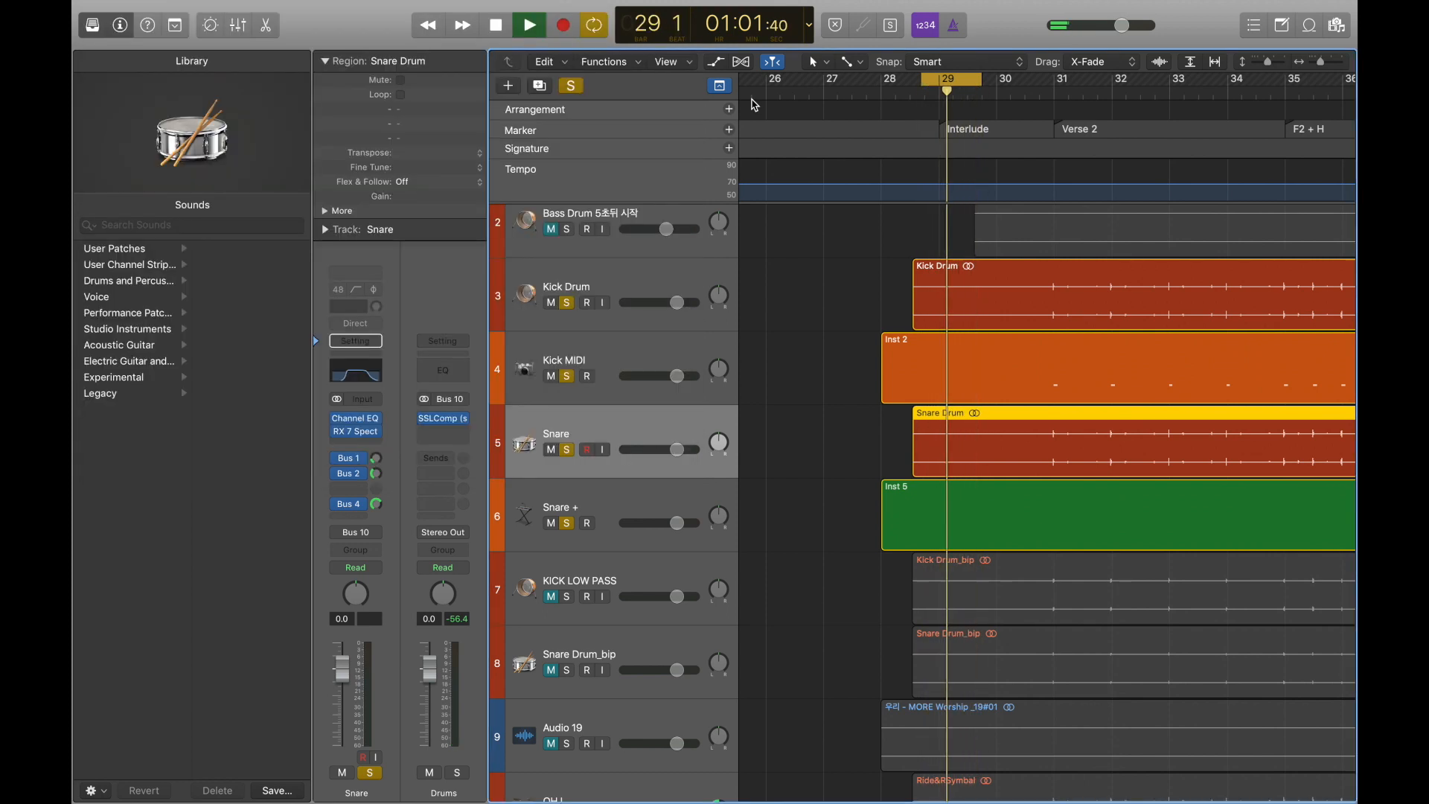
Step: Add the overhead tracks OH L and OH R to the soloed kick and snare tracks during playback
left_click(934, 89)
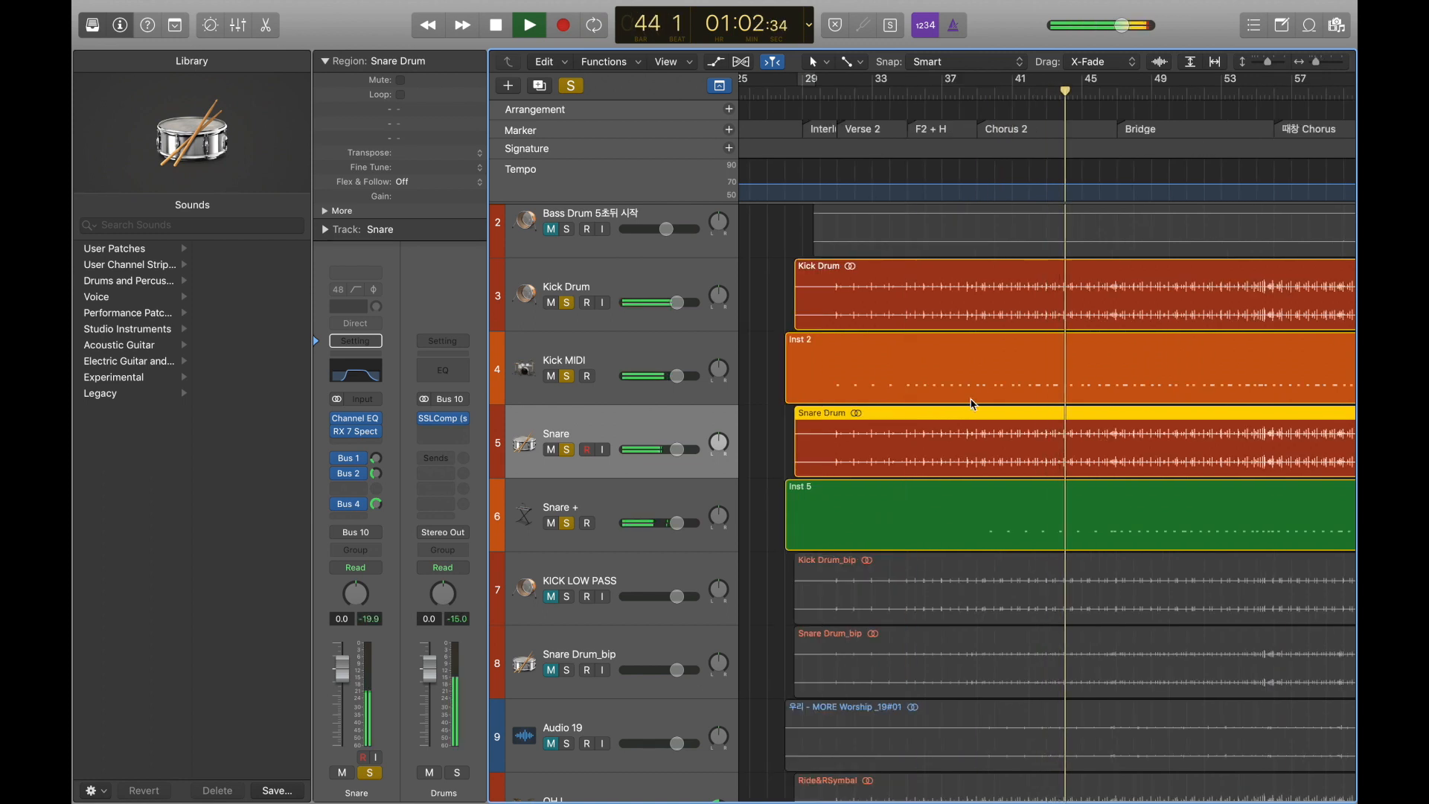
scroll(971, 404, "right", 2)
scroll(971, 405, "down", 3)
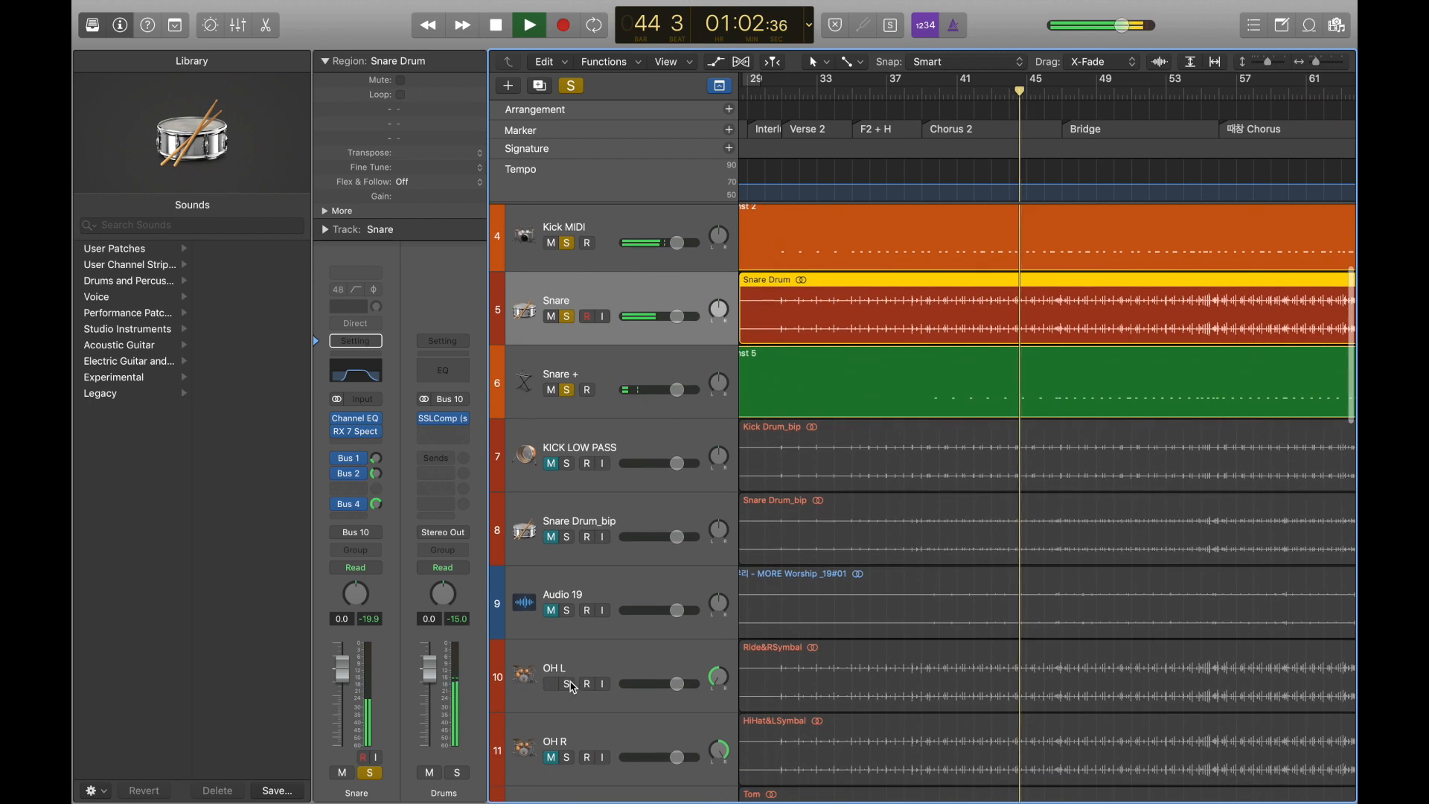
left_click(570, 684)
left_click(568, 758)
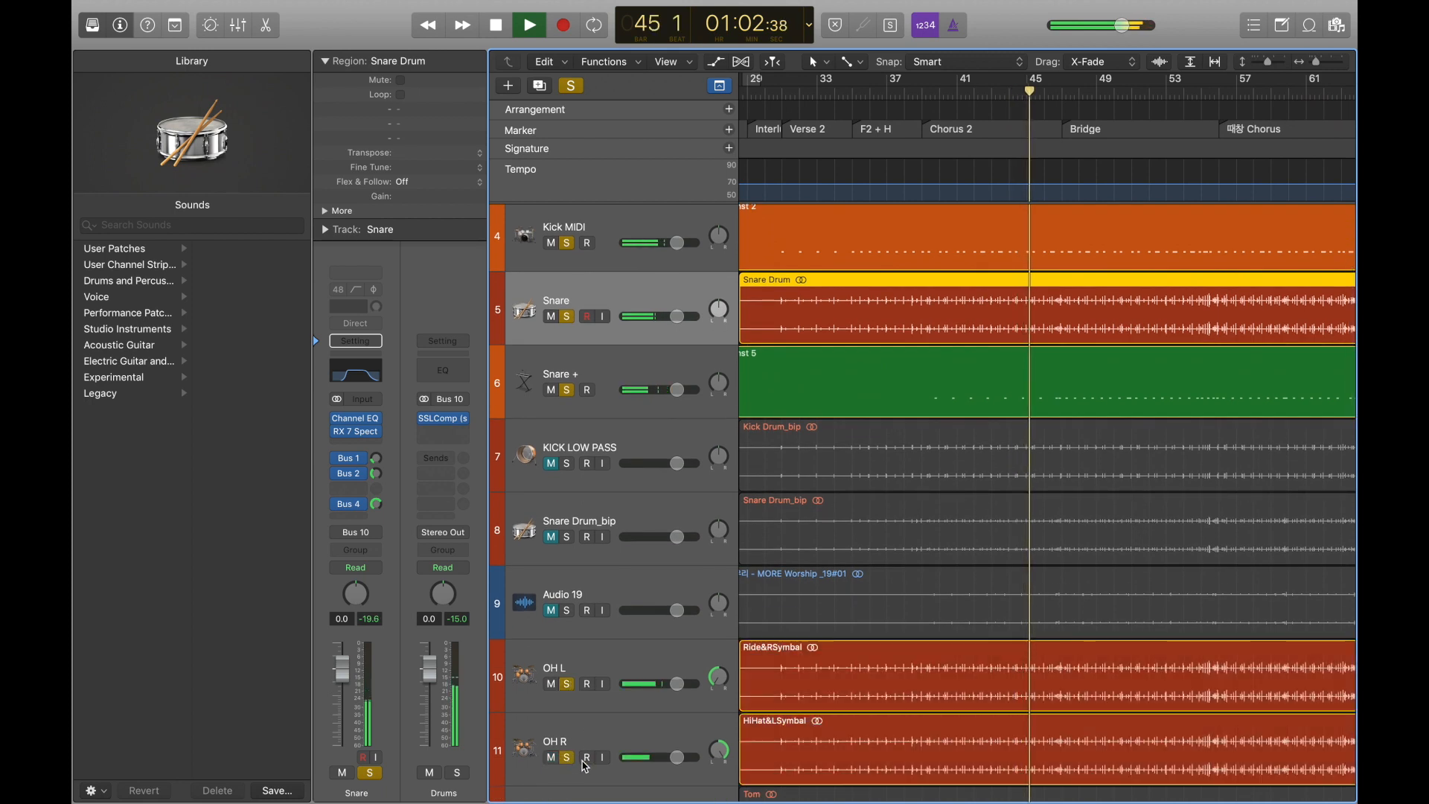
Step: Examine the RX 7 Spectral De-noise settings on the OH R channel, and close the plug-in
key("super+Left")
key("super+Left")
key("super+Left")
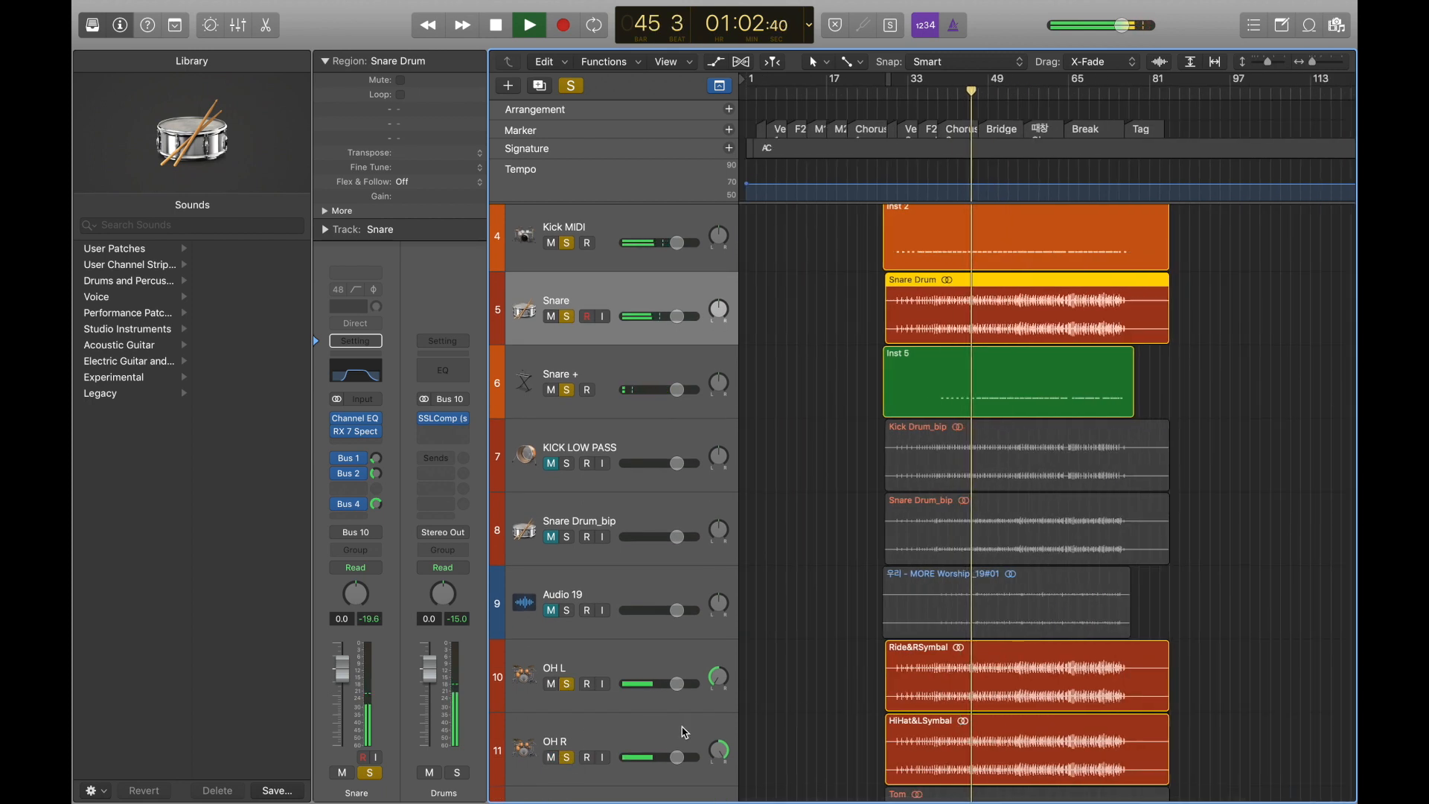
left_click(684, 732)
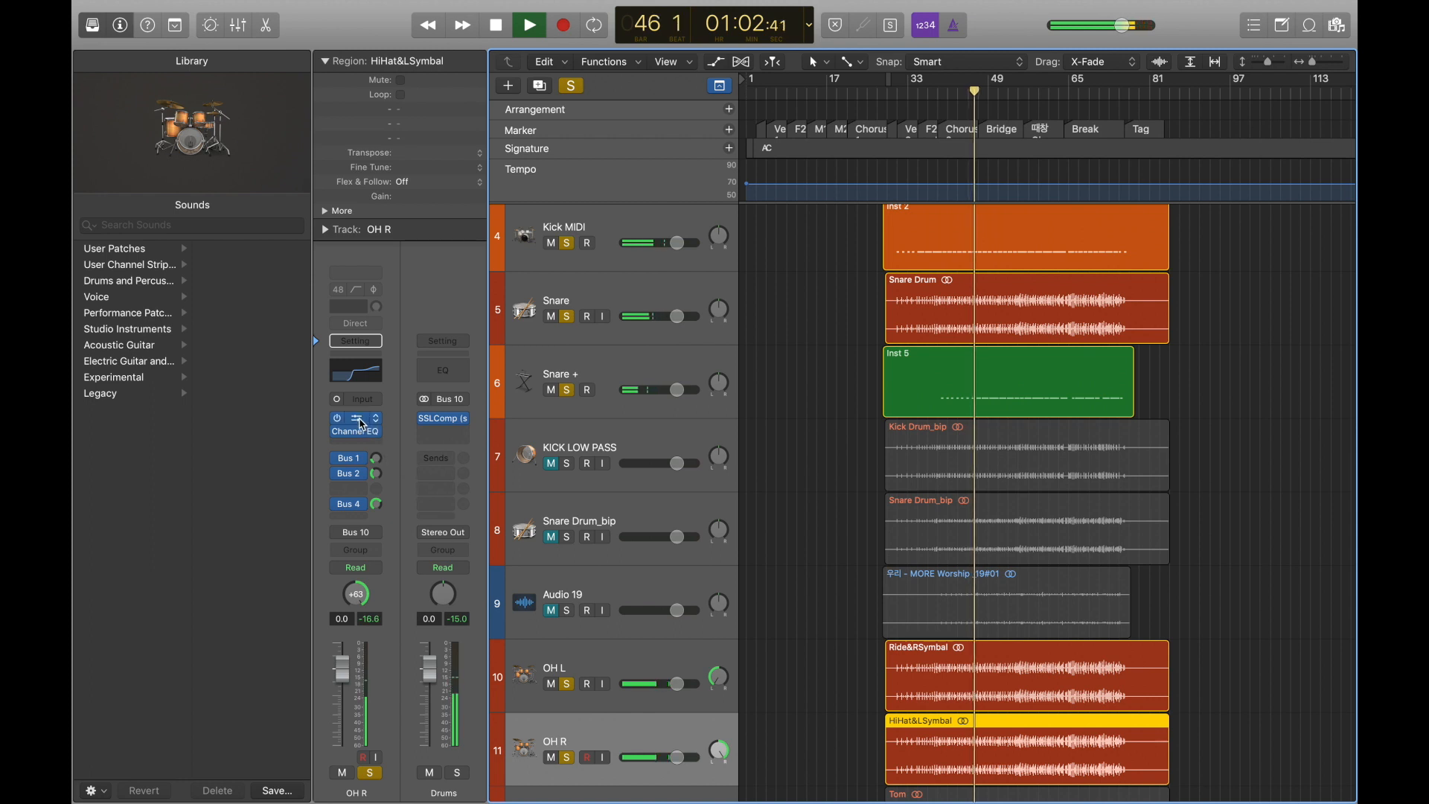
left_click(361, 424)
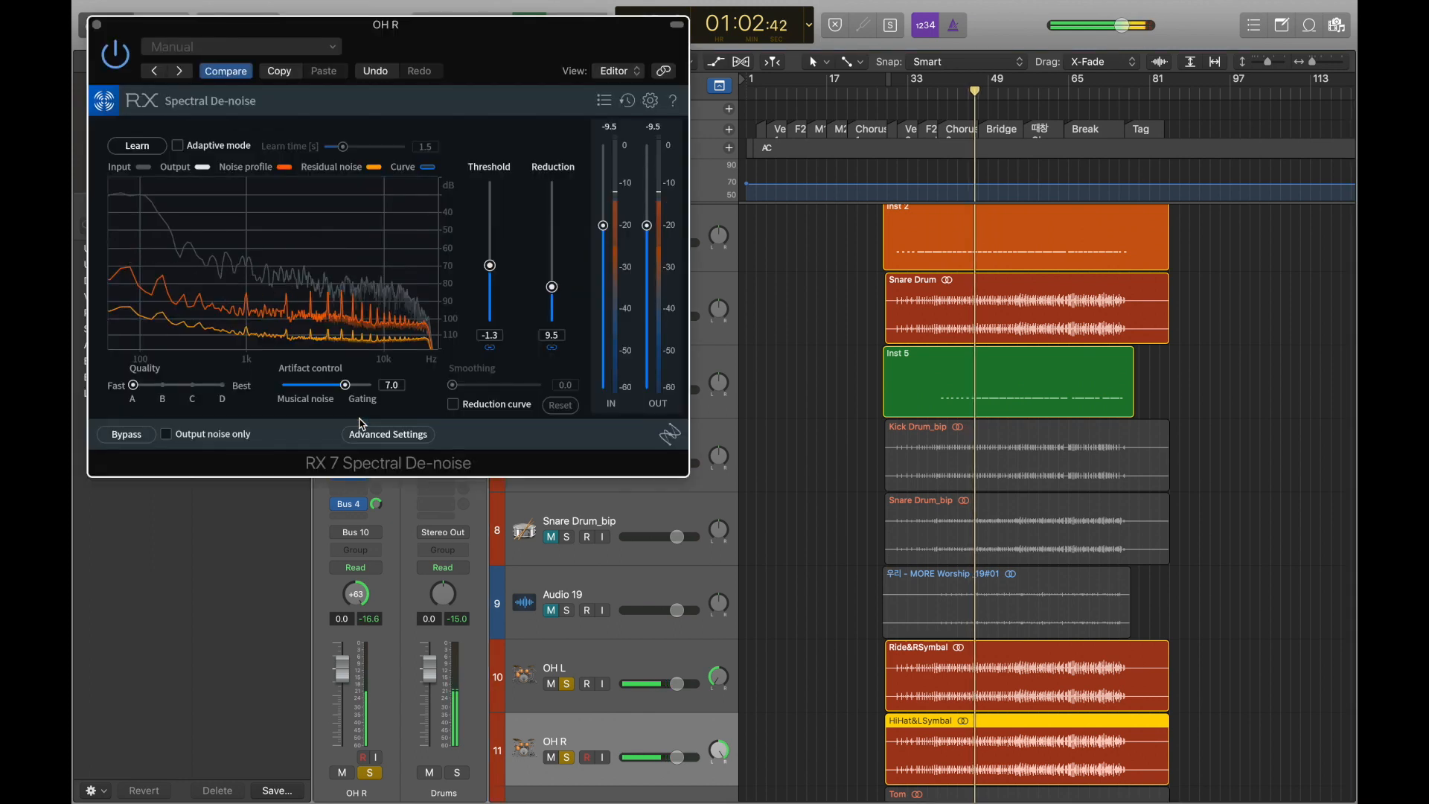
left_click(99, 29)
Step: Review the drum channels in the mixer during playback, and hide the library and mixer
scroll(912, 530, "down", 4)
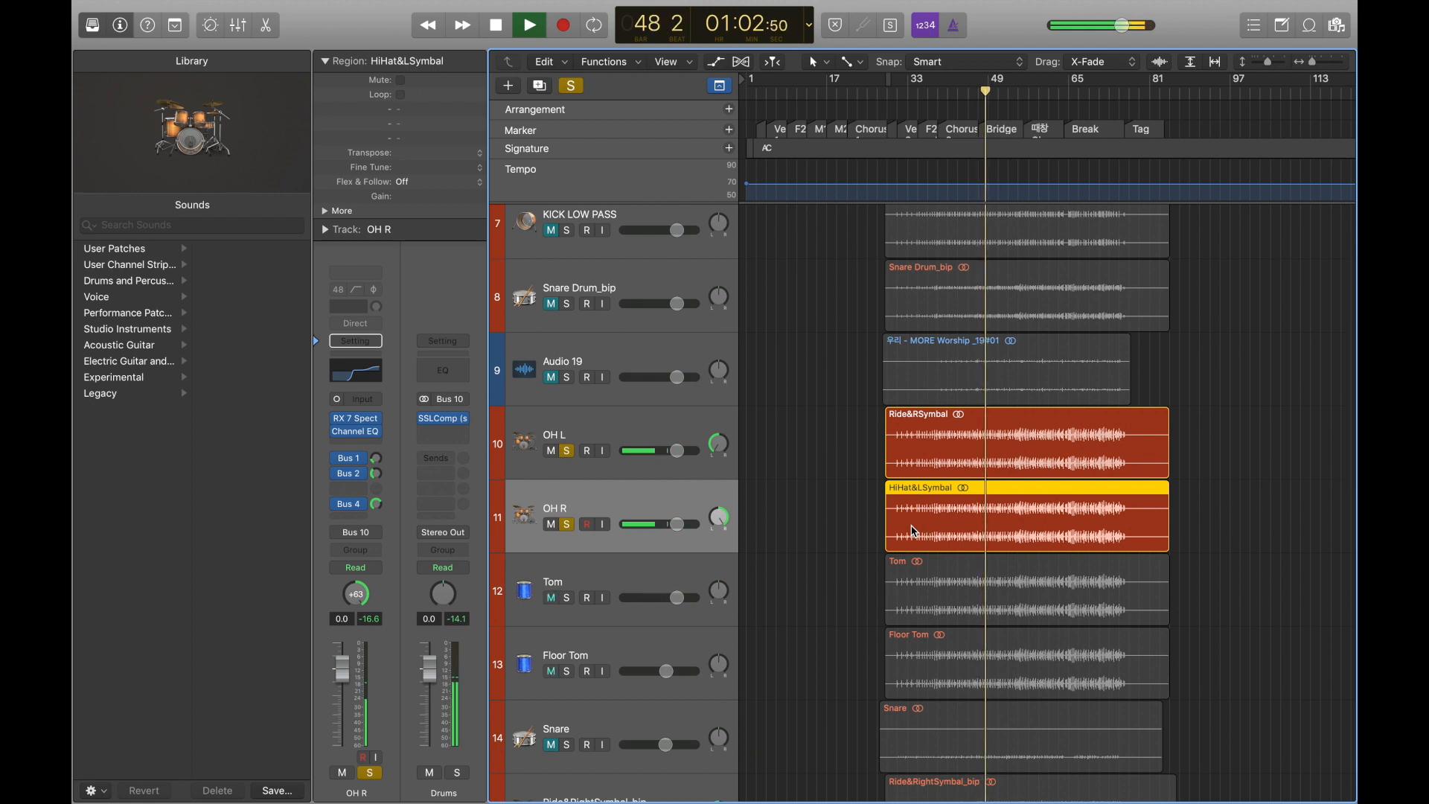
key("x")
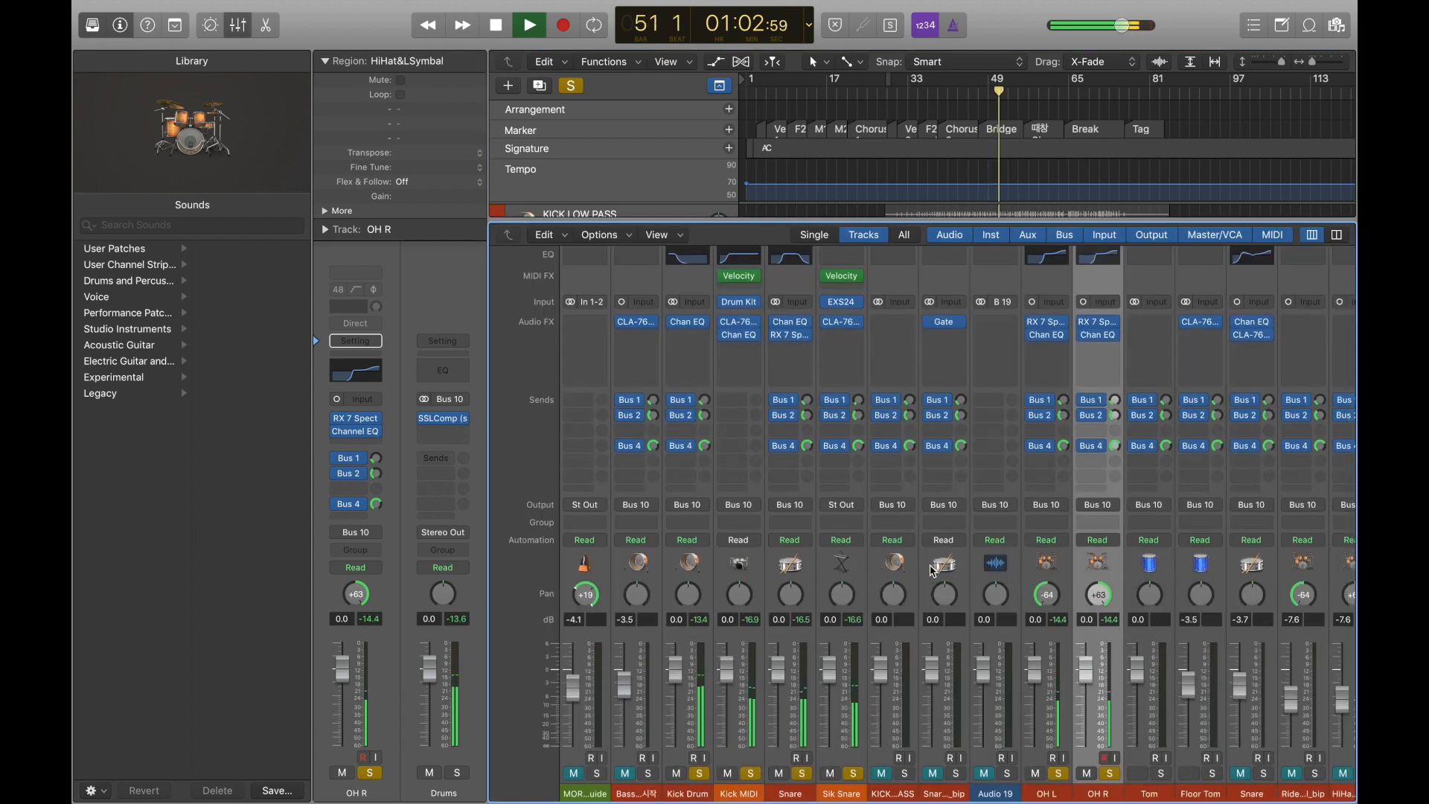
scroll(935, 569, "right", 3)
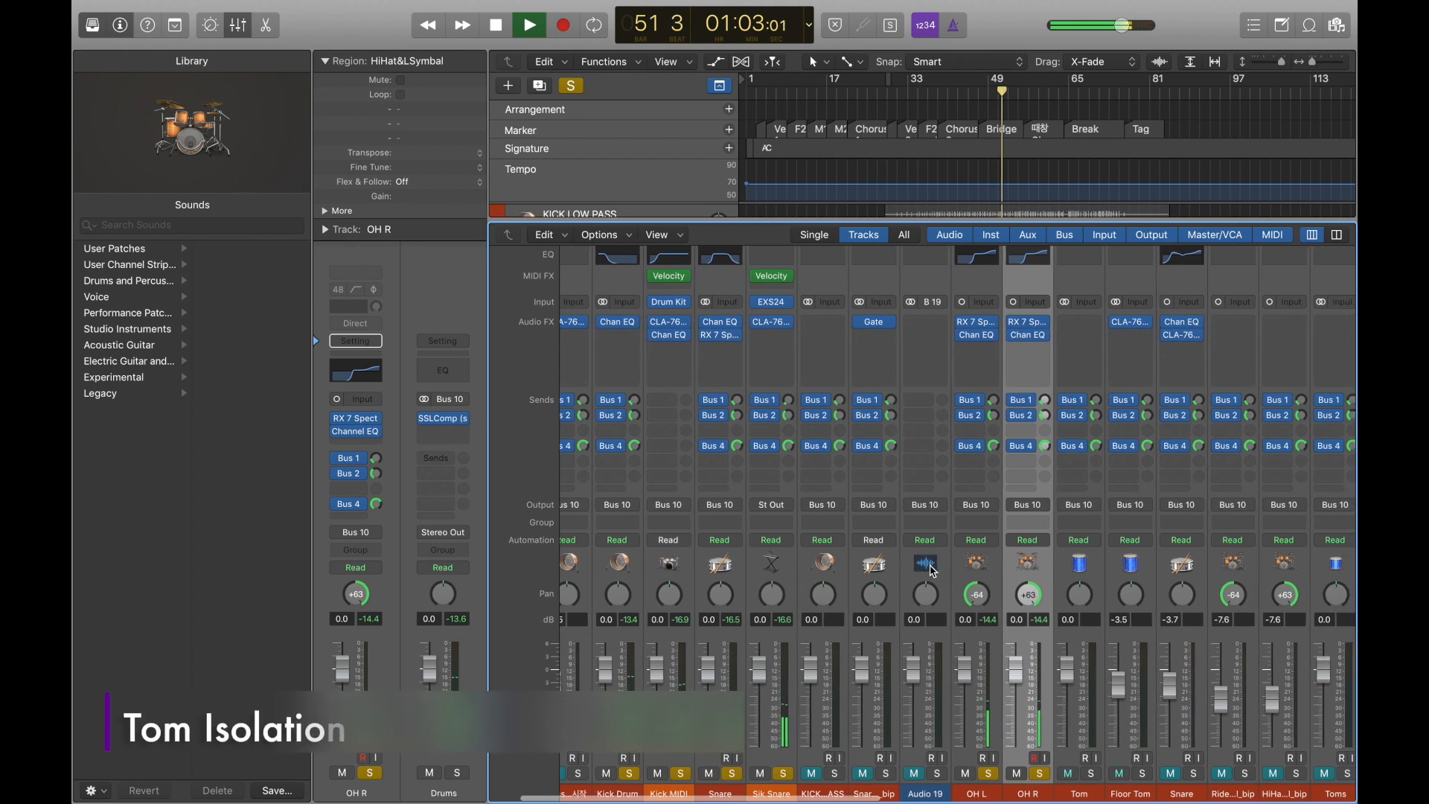
scroll(935, 569, "left", 1)
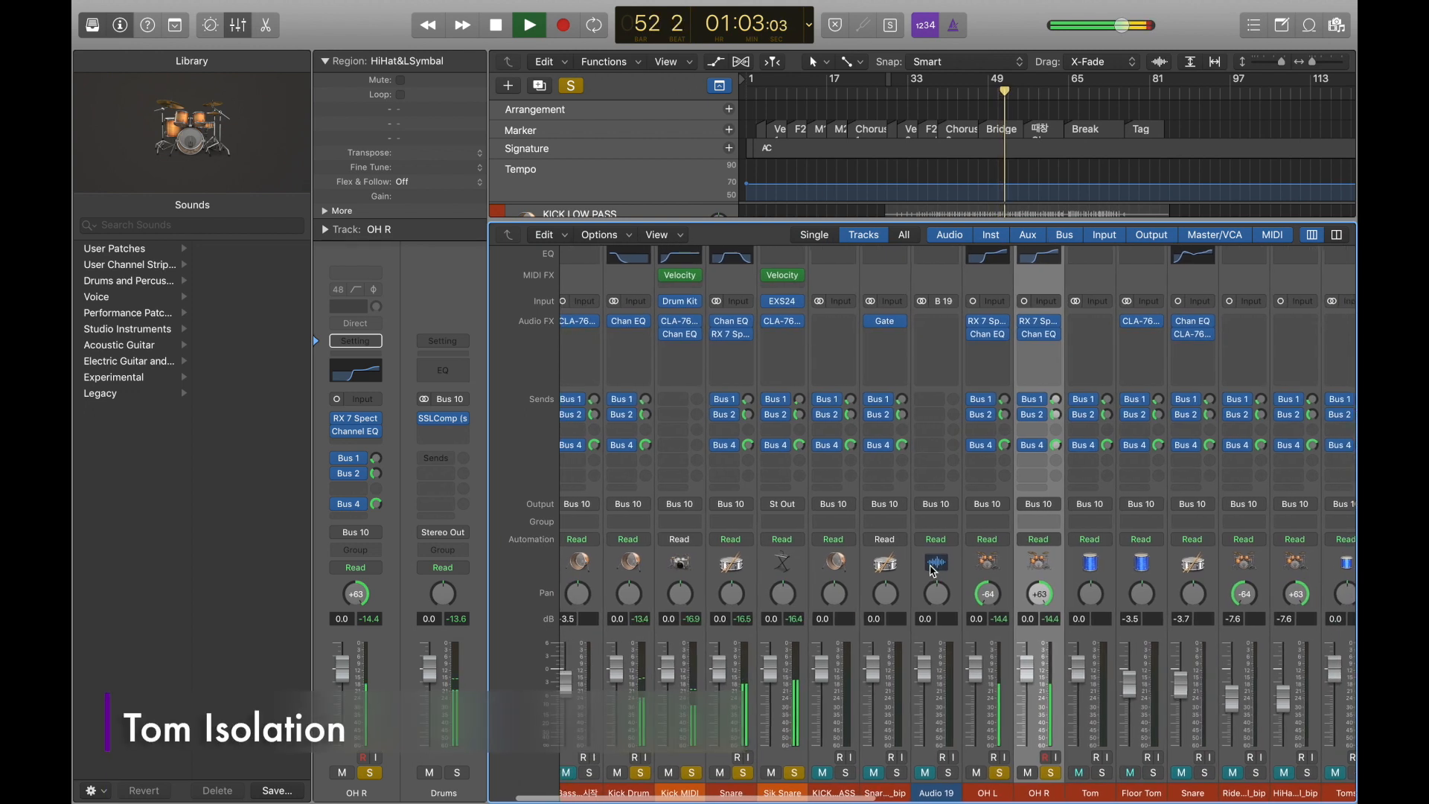
scroll(934, 571, "left", 2)
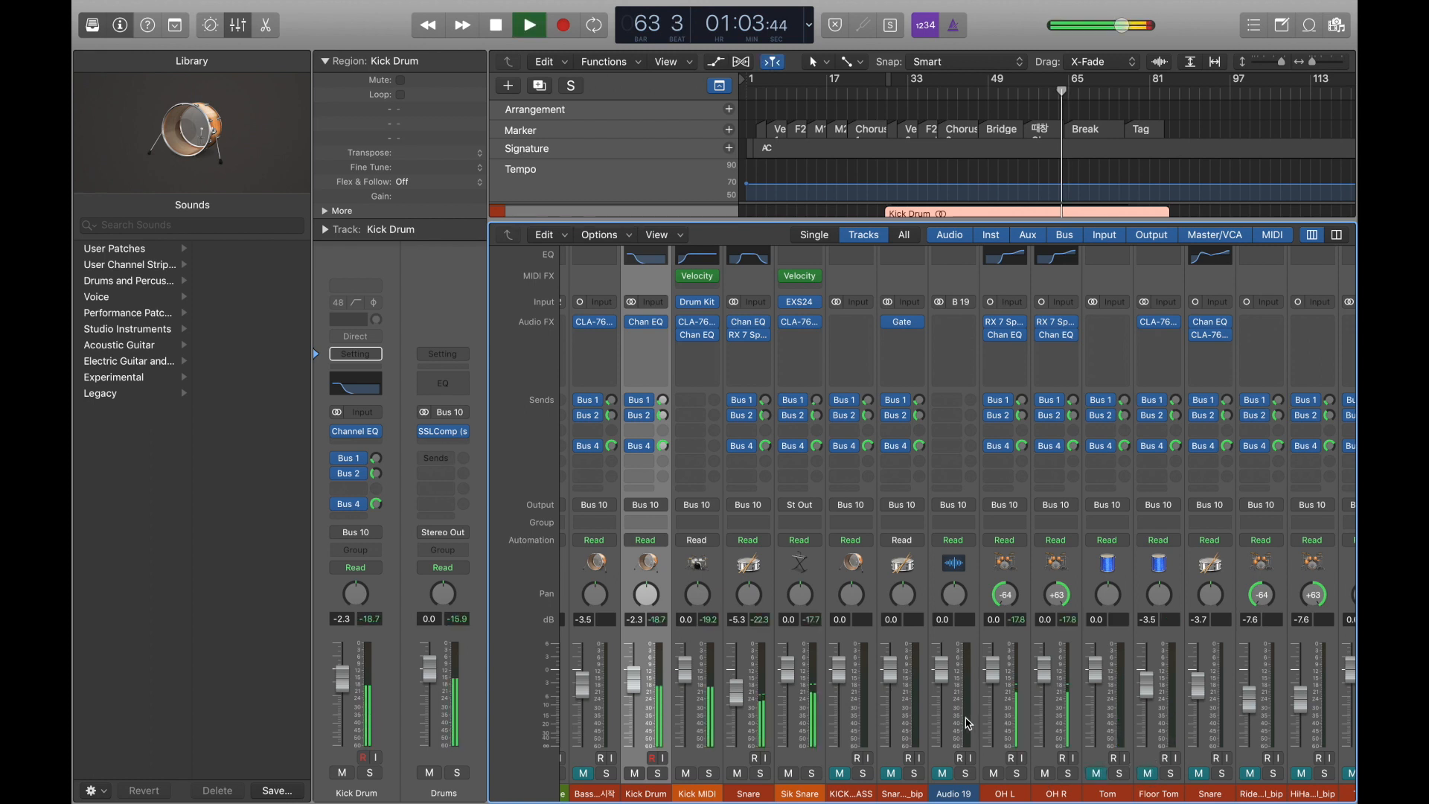
key("XF86AudioLowerVolume")
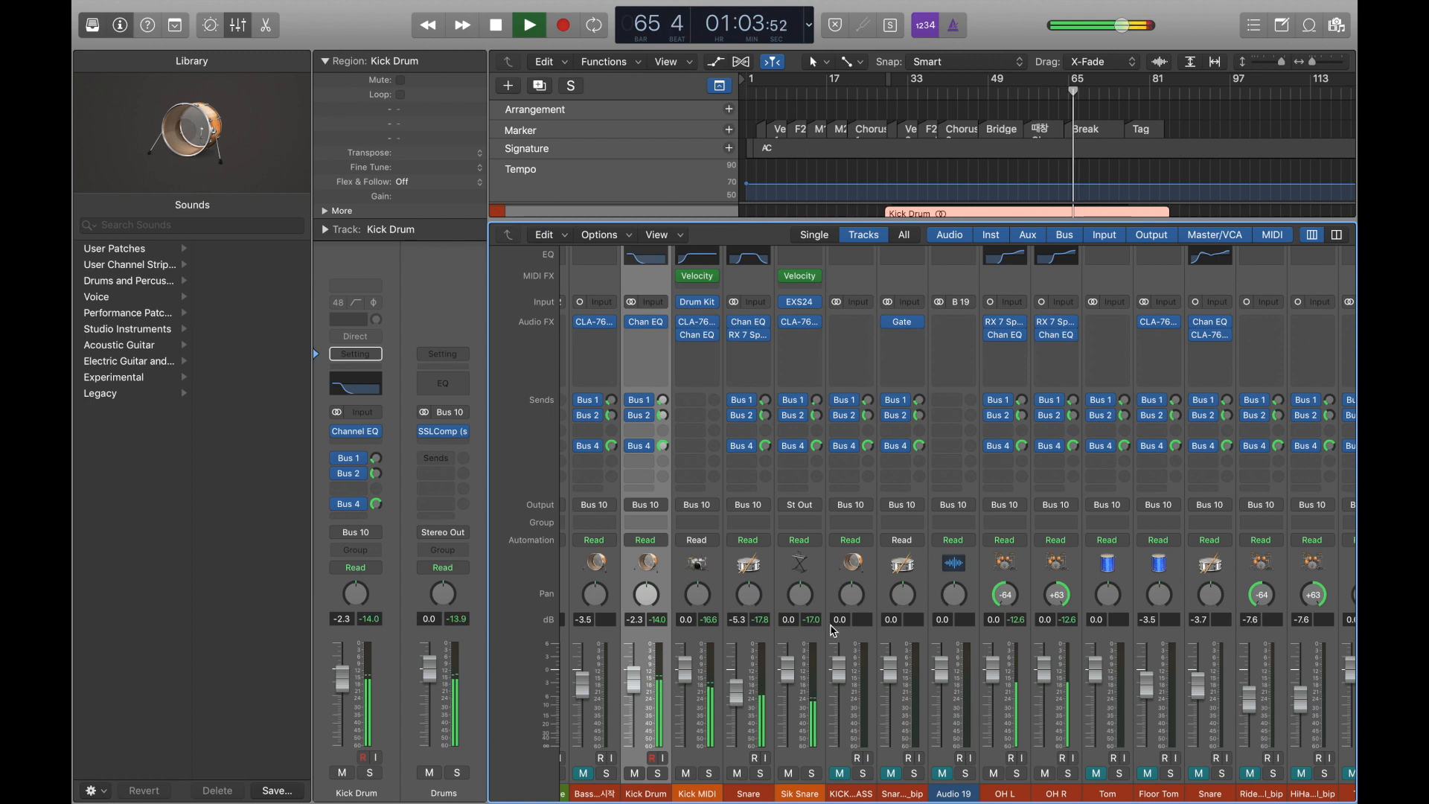
left_click(92, 27)
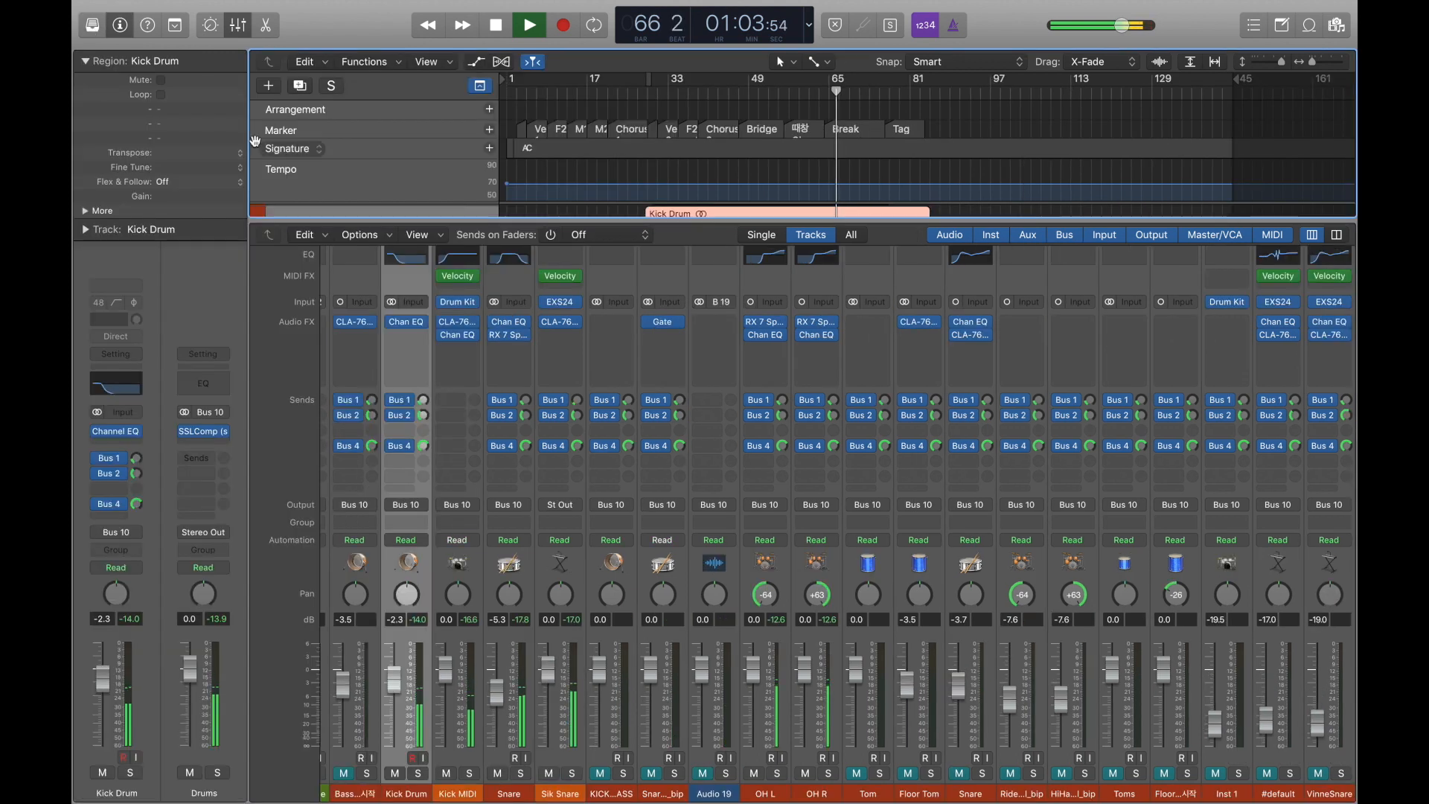
key("x")
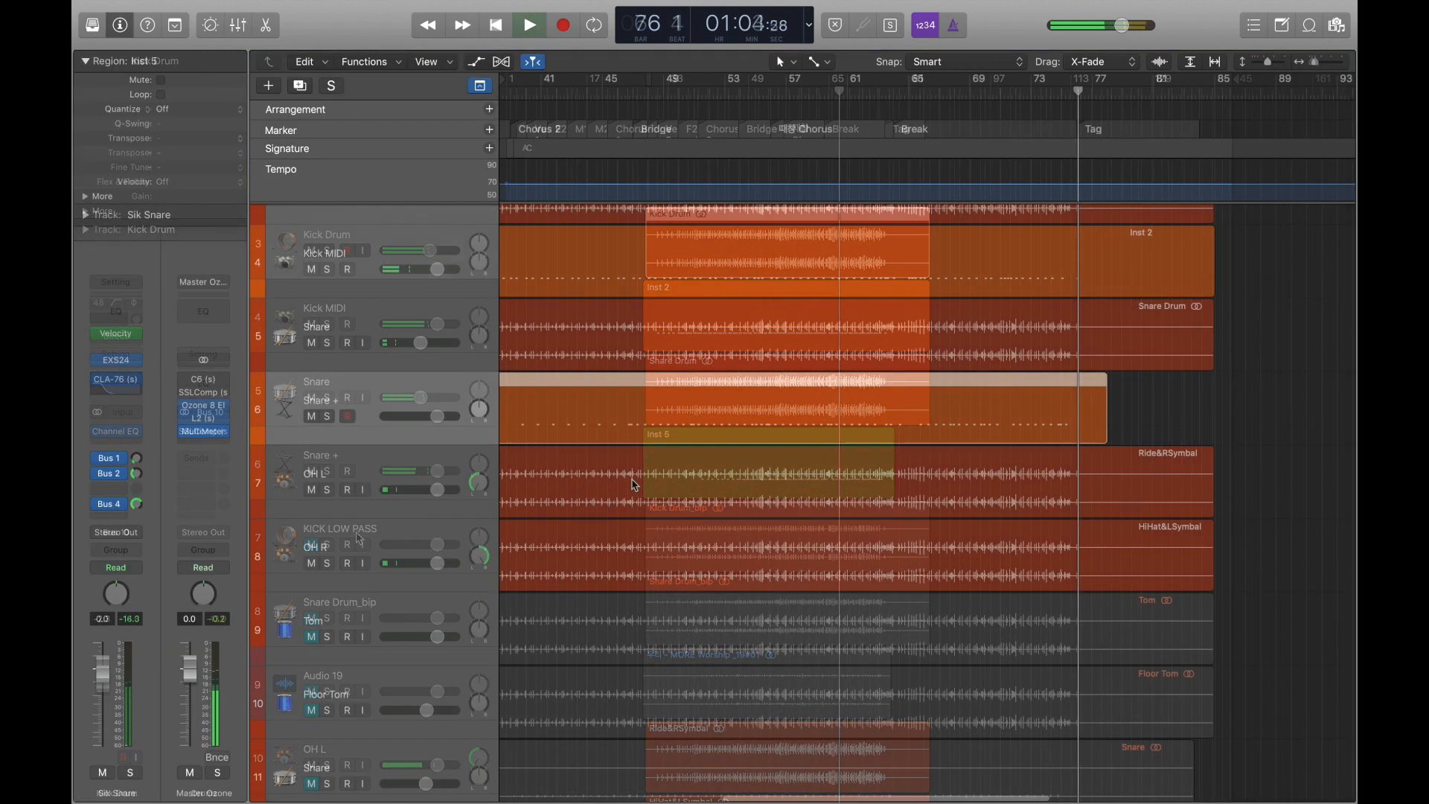
Step: Turn on waveform zoom to enlarge the waveforms of the tom, snare and cymbal tracks
scroll(634, 484, "down", 5)
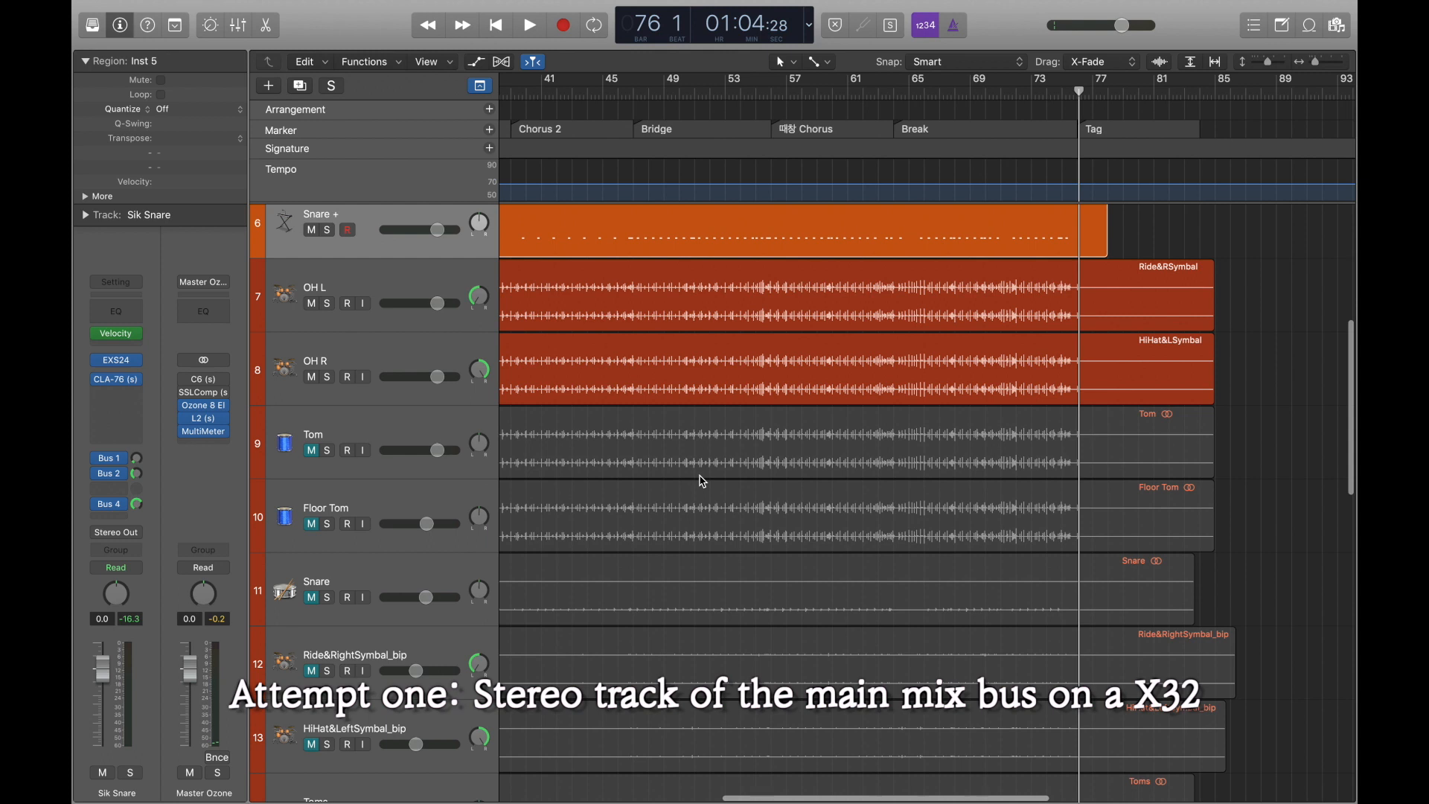
scroll(702, 481, "down", 4)
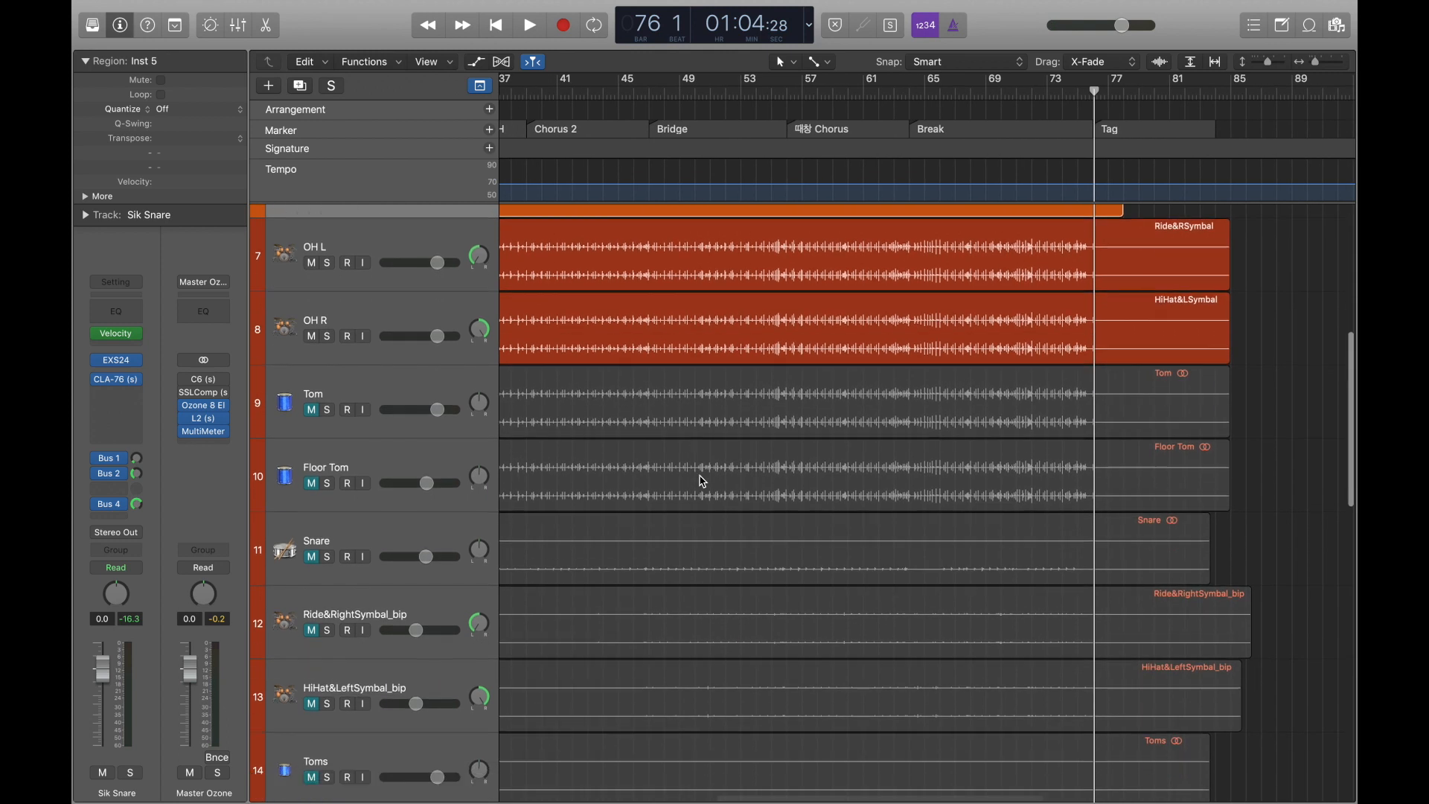
scroll(702, 481, "down", 1)
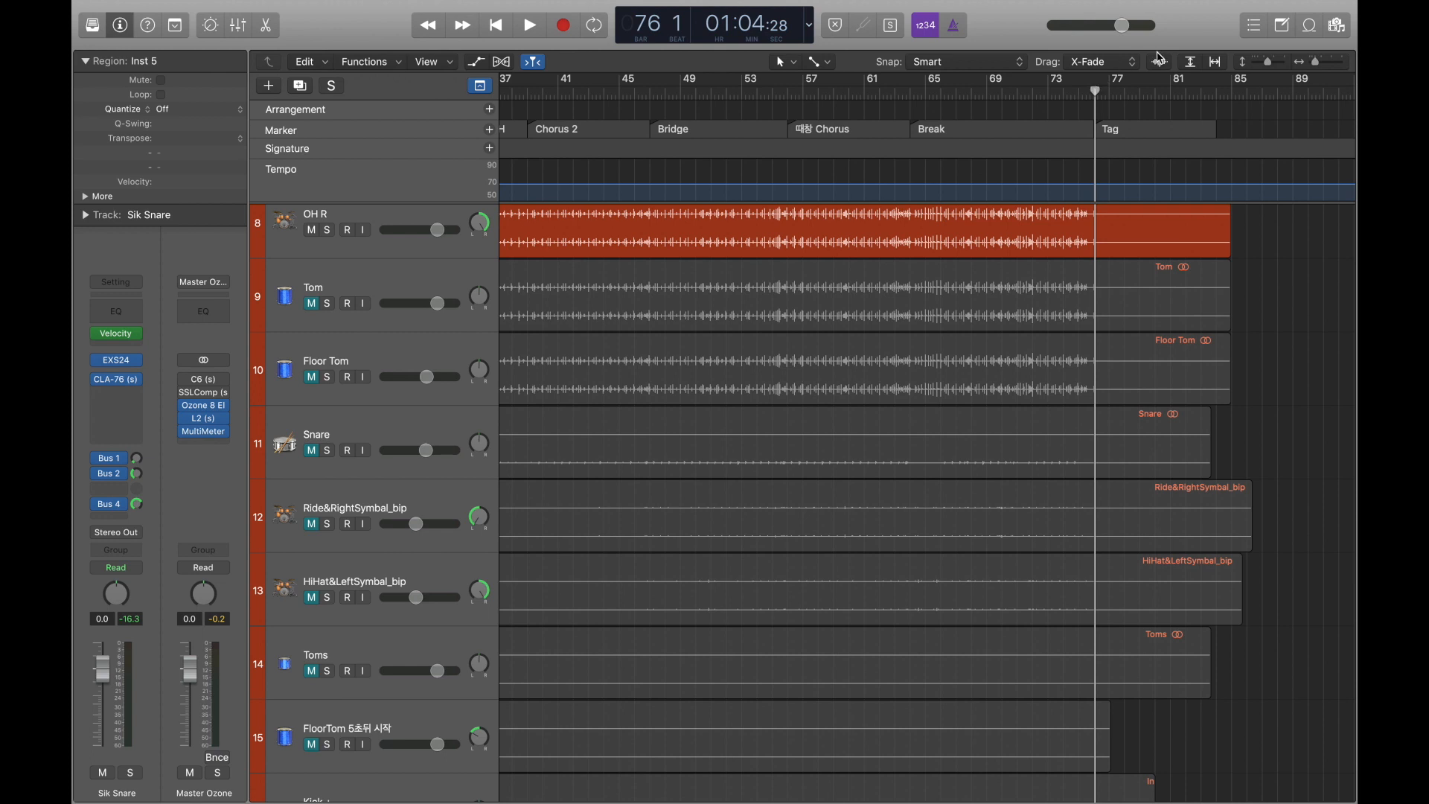
left_click_drag(1163, 11, 1162, 12)
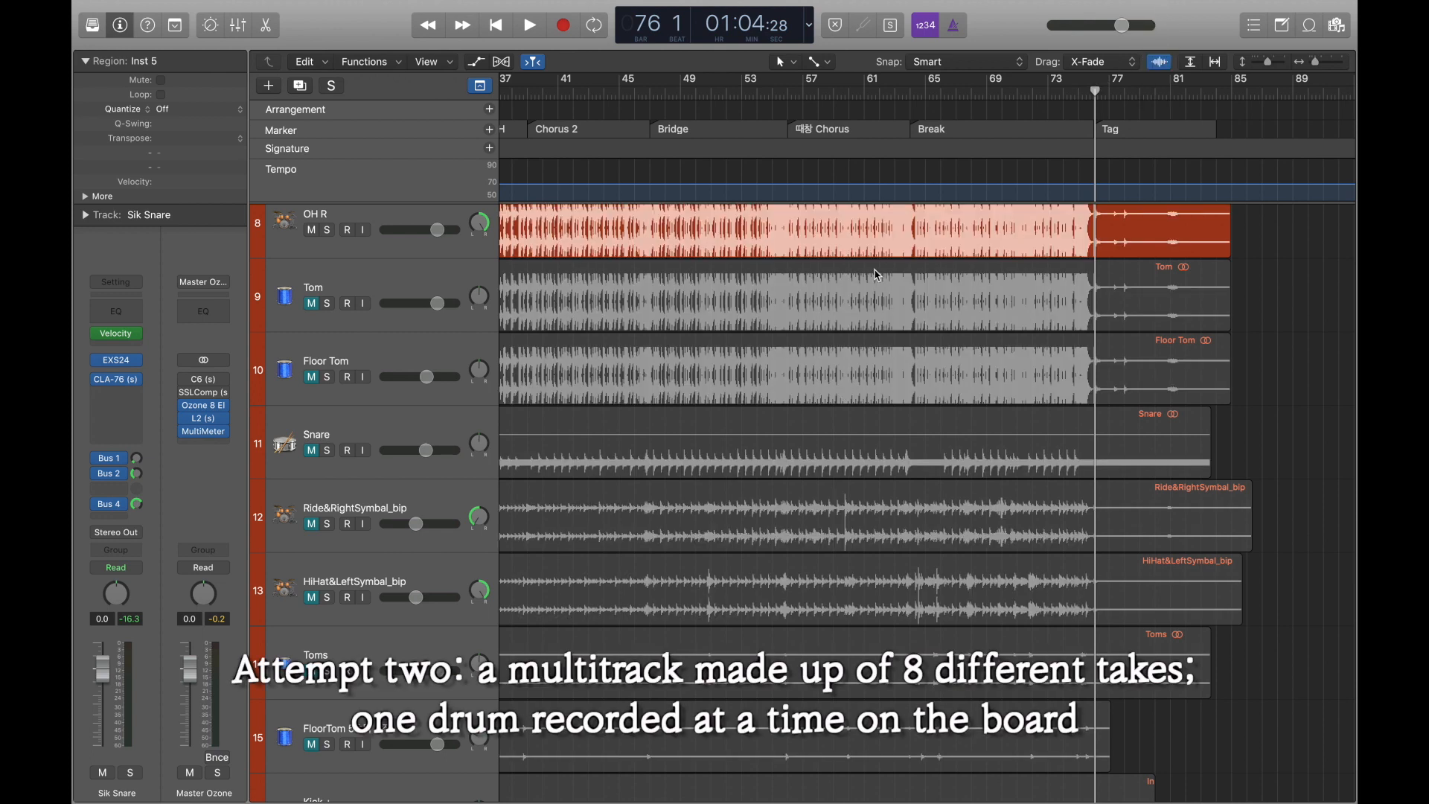
Step: Reorder the tracks so Toms sits directly beneath Tom and FloorTom 5초뒤 시작 directly beneath Floor Tom
left_click(437, 655)
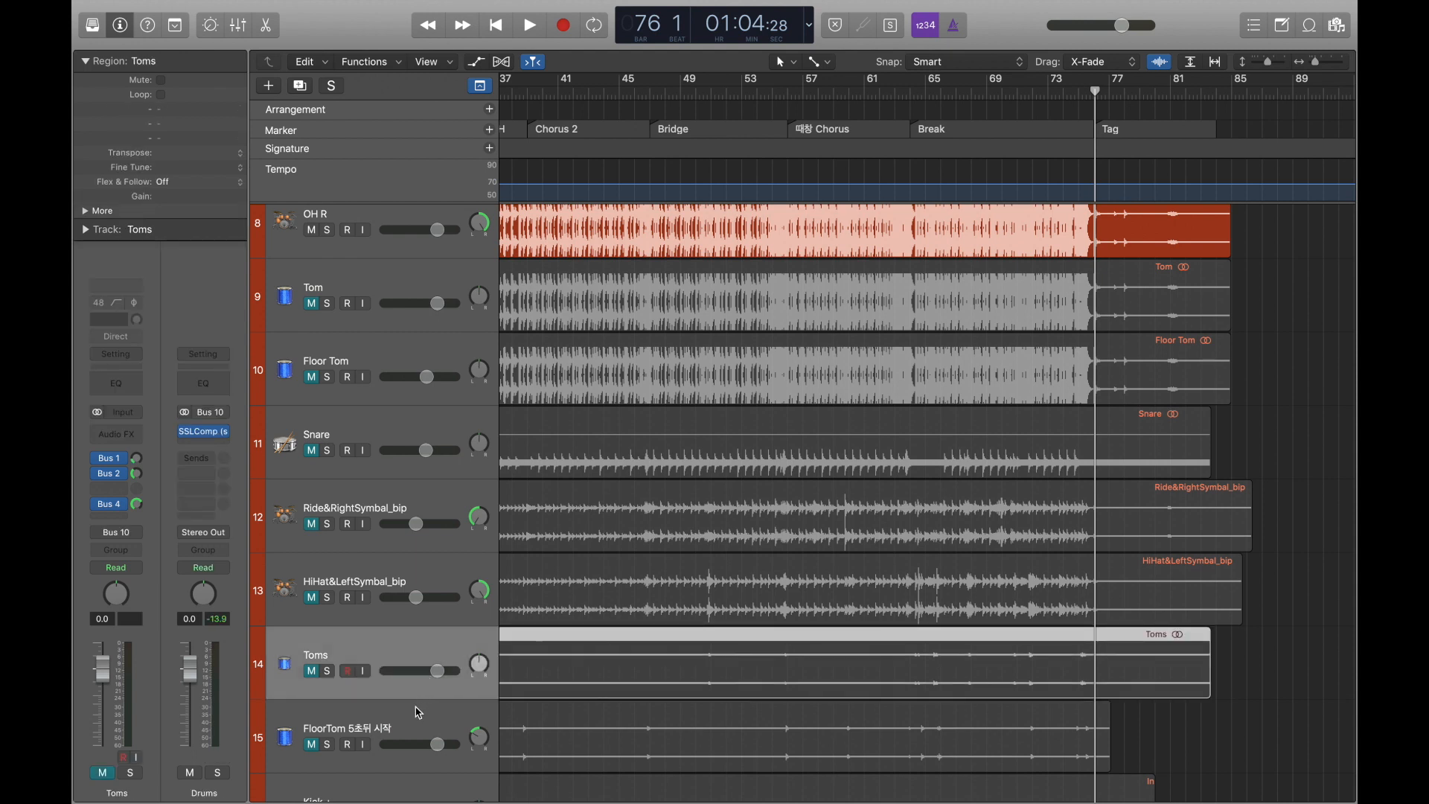
left_click(416, 716, "shift")
left_click_drag(409, 637, 396, 408)
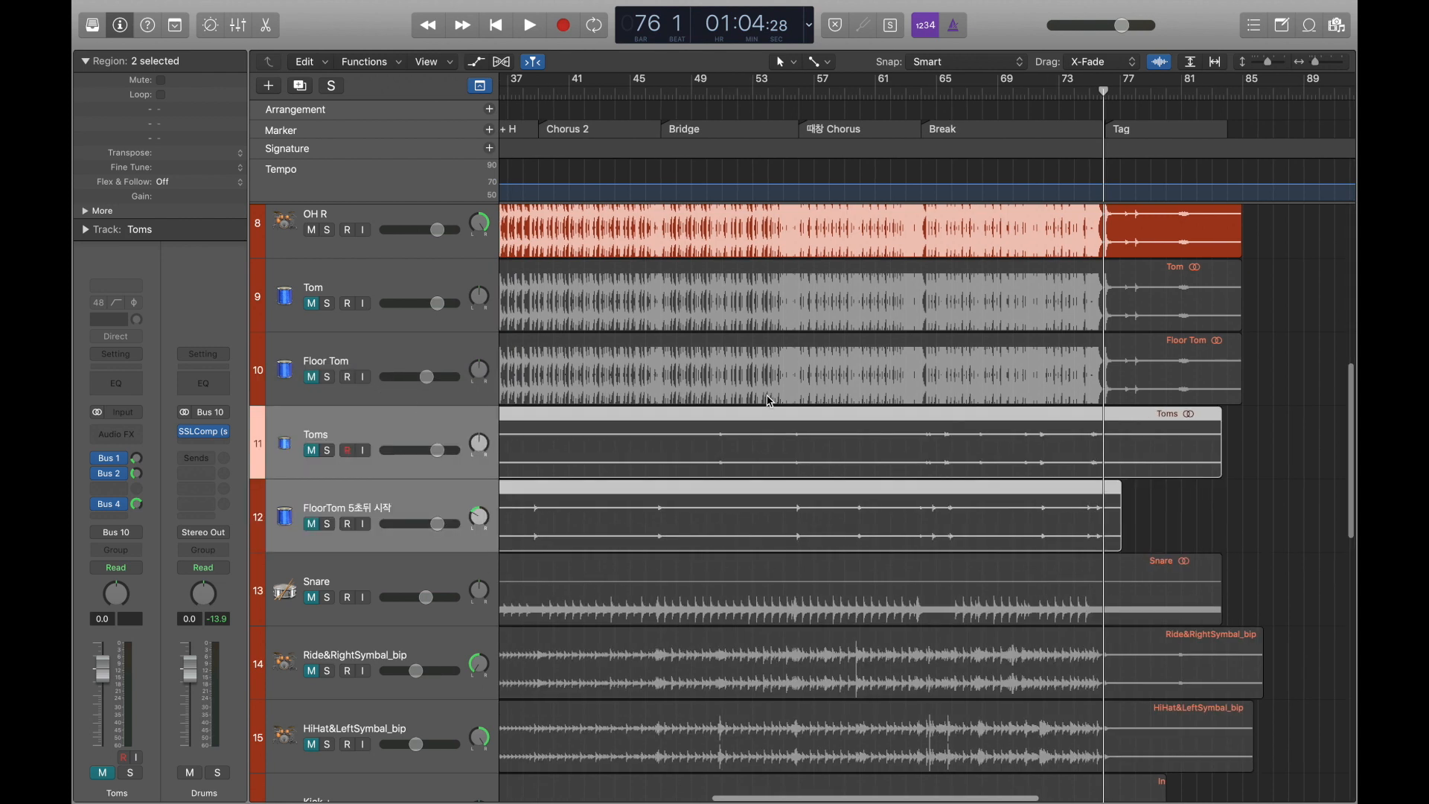
scroll(595, 410, "left", 10)
left_click(438, 421)
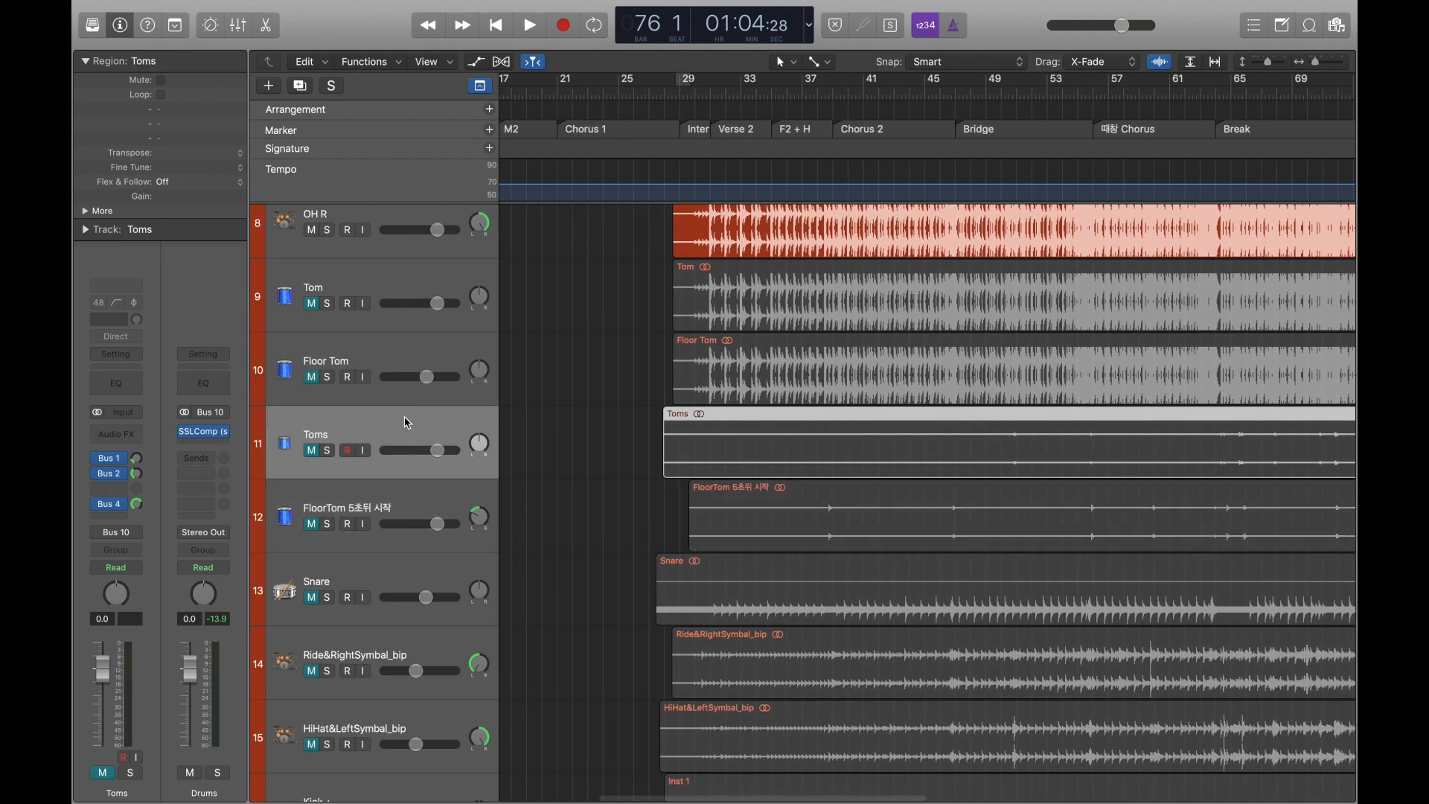
left_click_drag(391, 418, 392, 349)
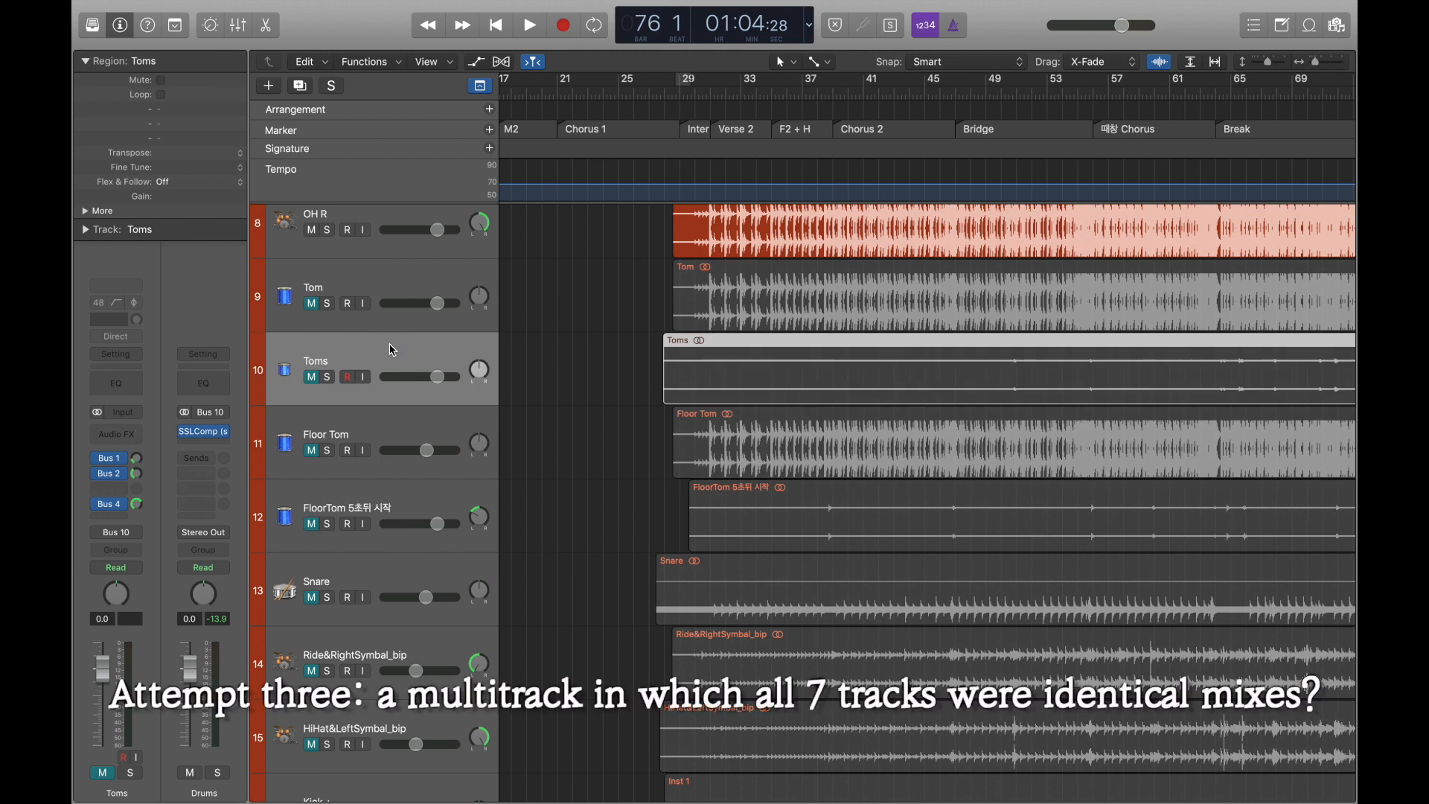
Step: Place the playhead at bar 50 in the Bridge and solo the Tom and Toms tracks
scroll(715, 334, "right", 3)
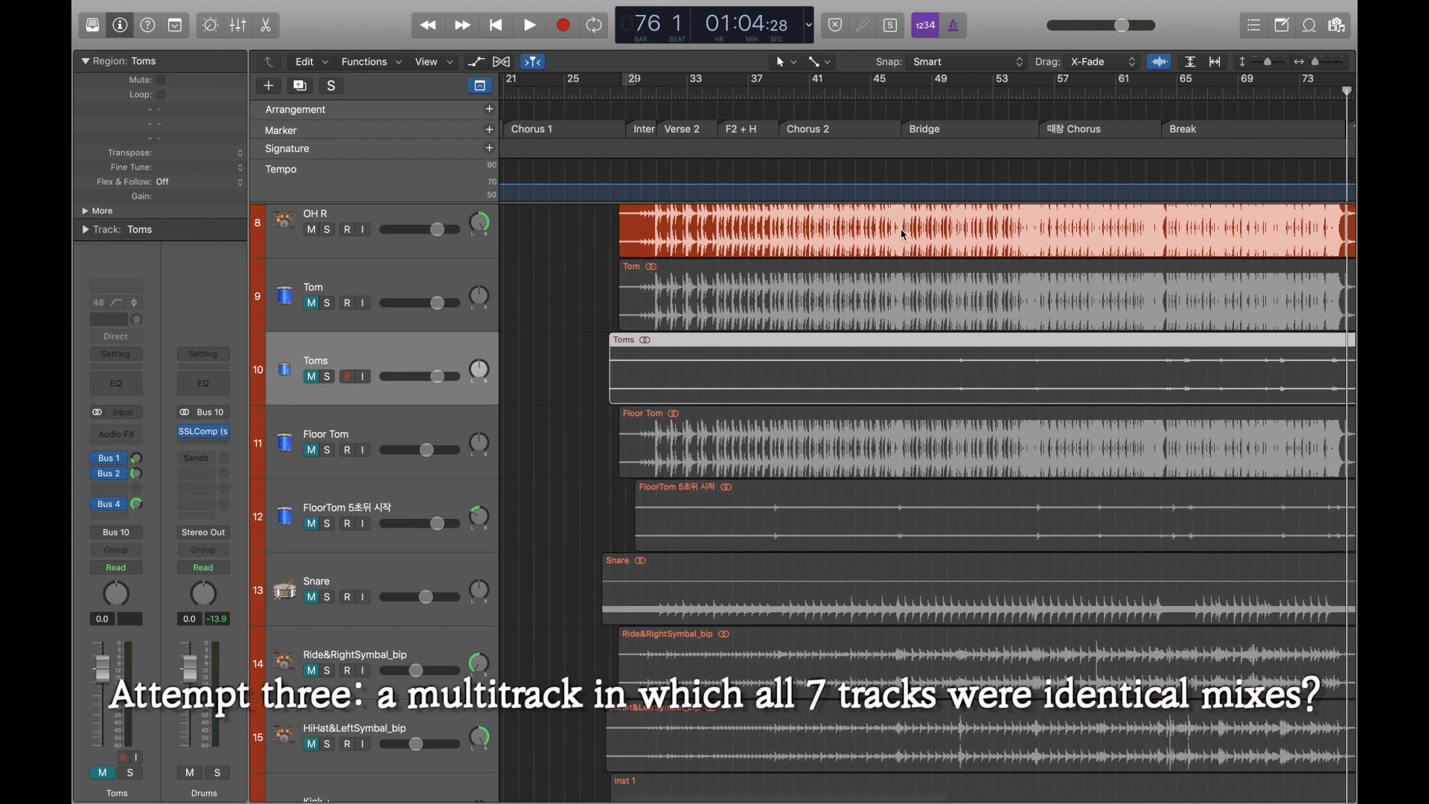
scroll(1145, 205, "right", 2)
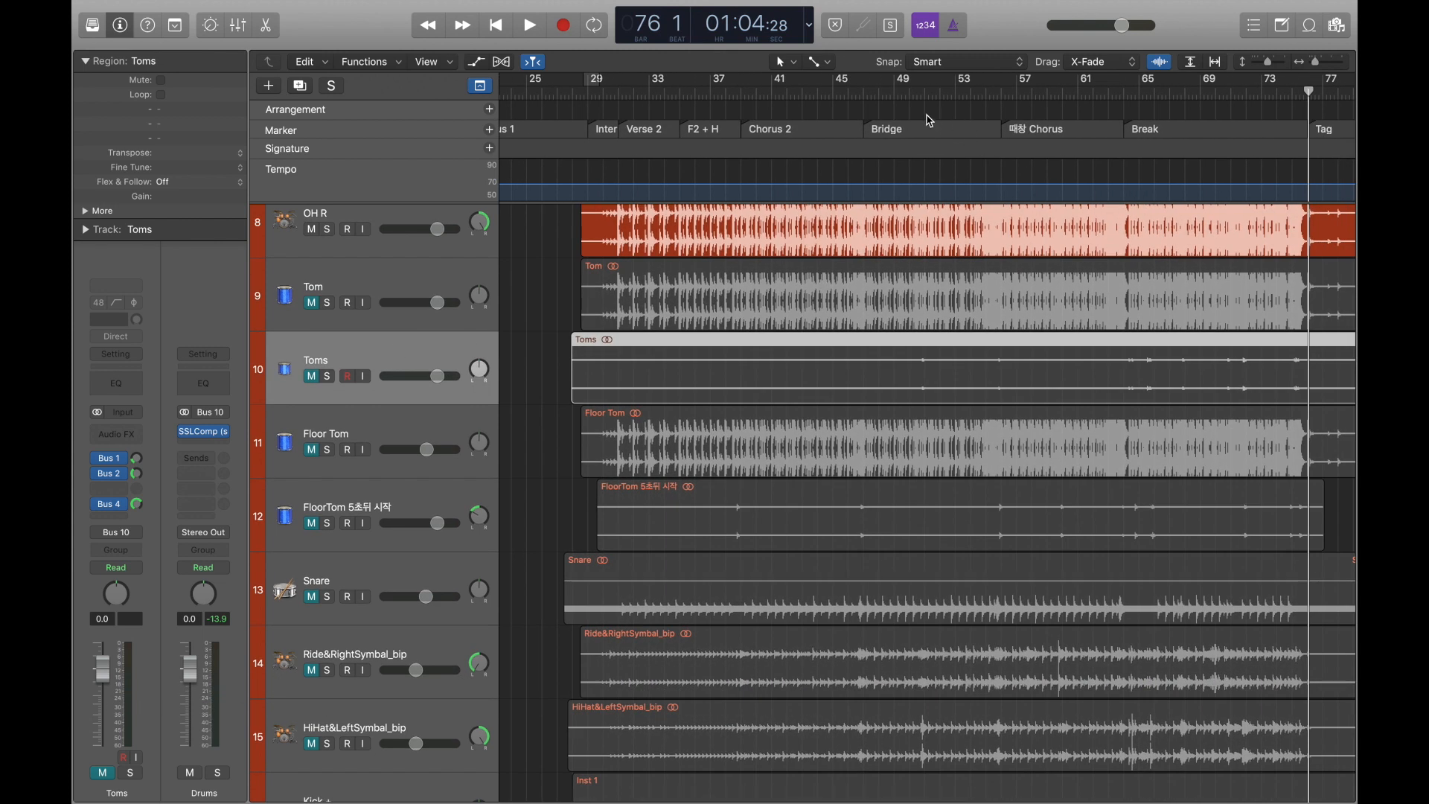
left_click(910, 92)
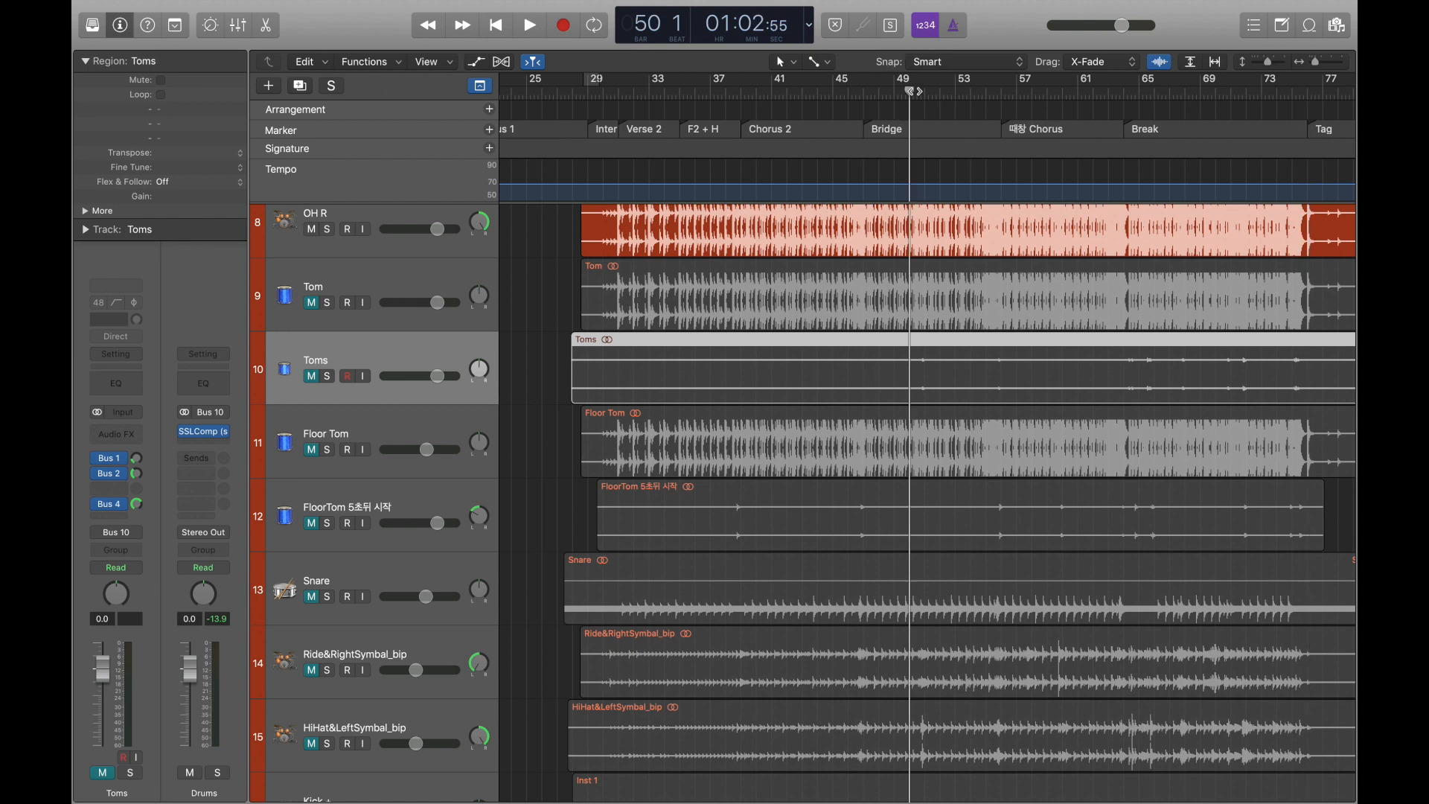
left_click(387, 286, "shift")
key("s")
key("super+Right")
key("super+Right")
key("super+Right")
key("super+Right")
key("super+Right")
key("super+Right")
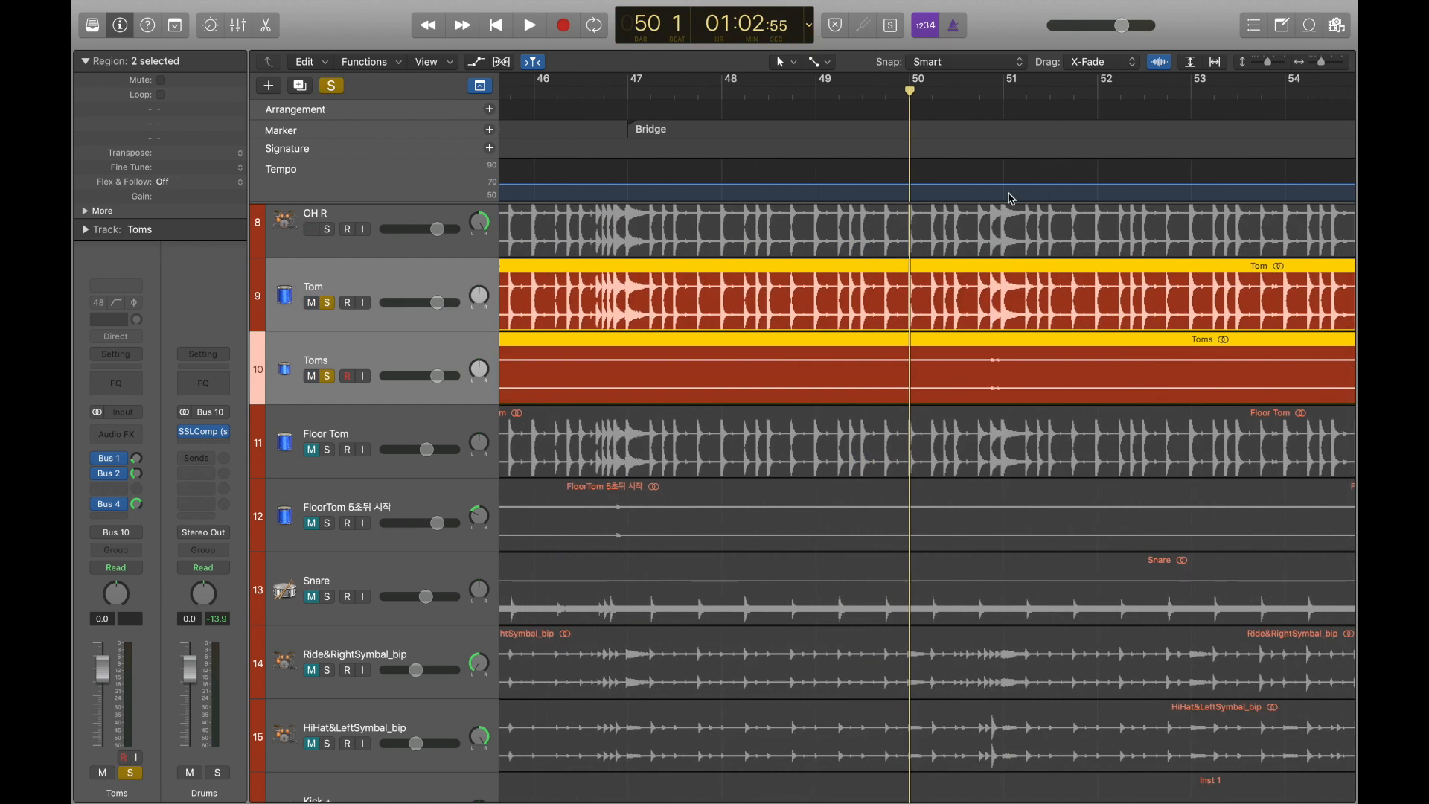
Step: Play the soloed toms from bar 50 to locate the tom hit, and split the Tom region just before it at 50 3
key("space")
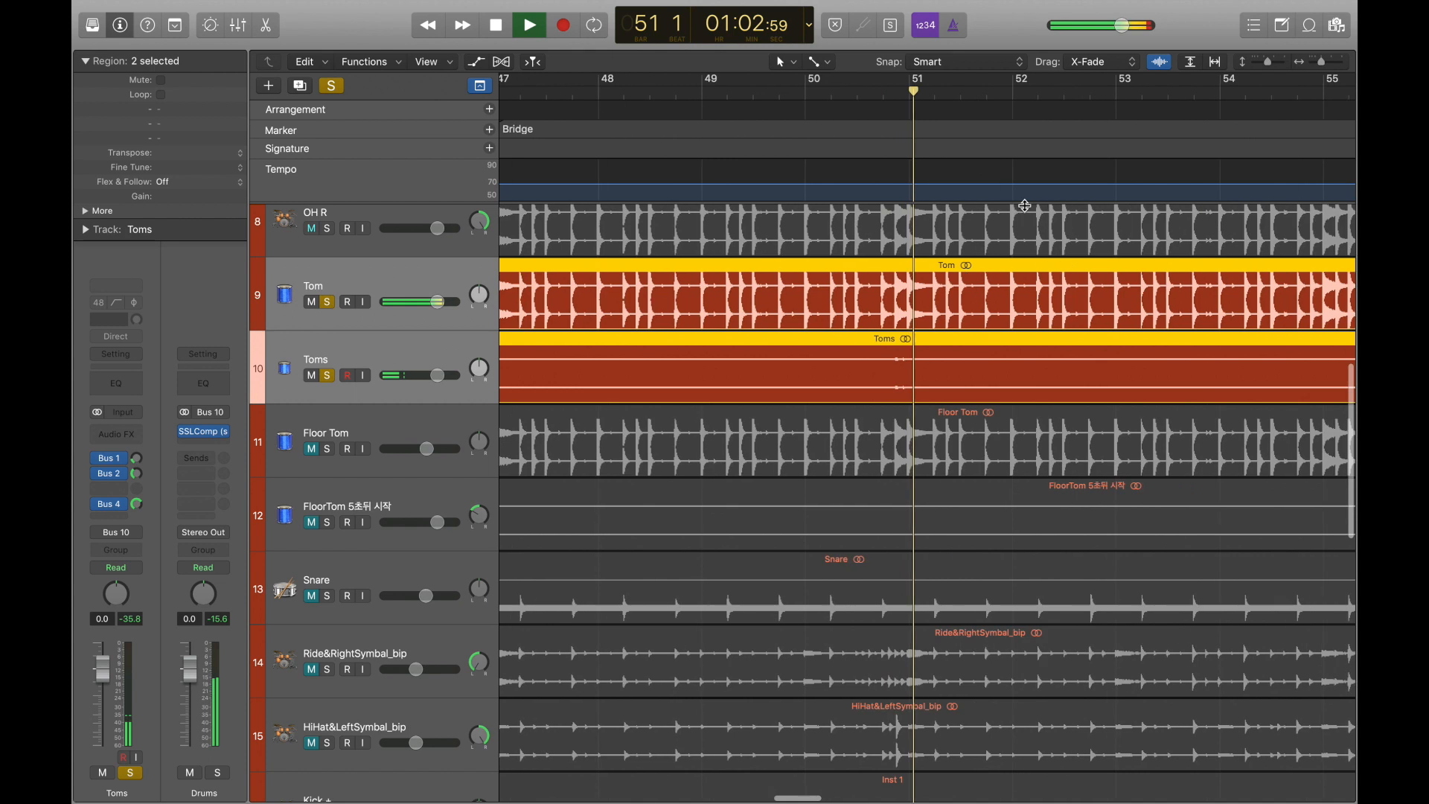
key("super+Right")
key("super+Right")
key("super+Right")
left_click(796, 104)
left_click(786, 93)
key("space")
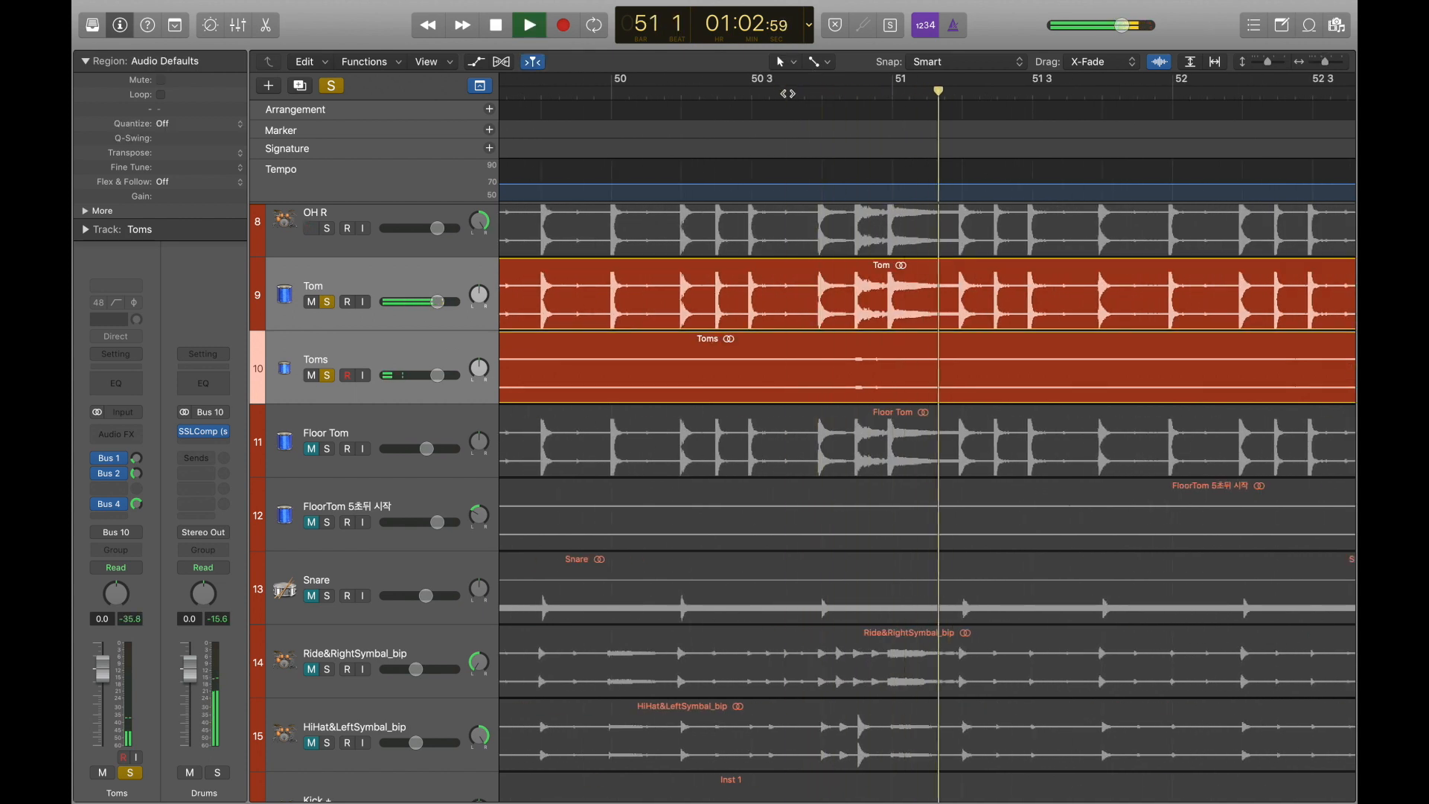
key("space")
left_click(798, 317)
key("super+t")
Step: Play the soloed toms from around bar 35 to check the part before the split for tom hits
key("super+Left")
key("super+Left")
key("super+Left")
key("super+Left")
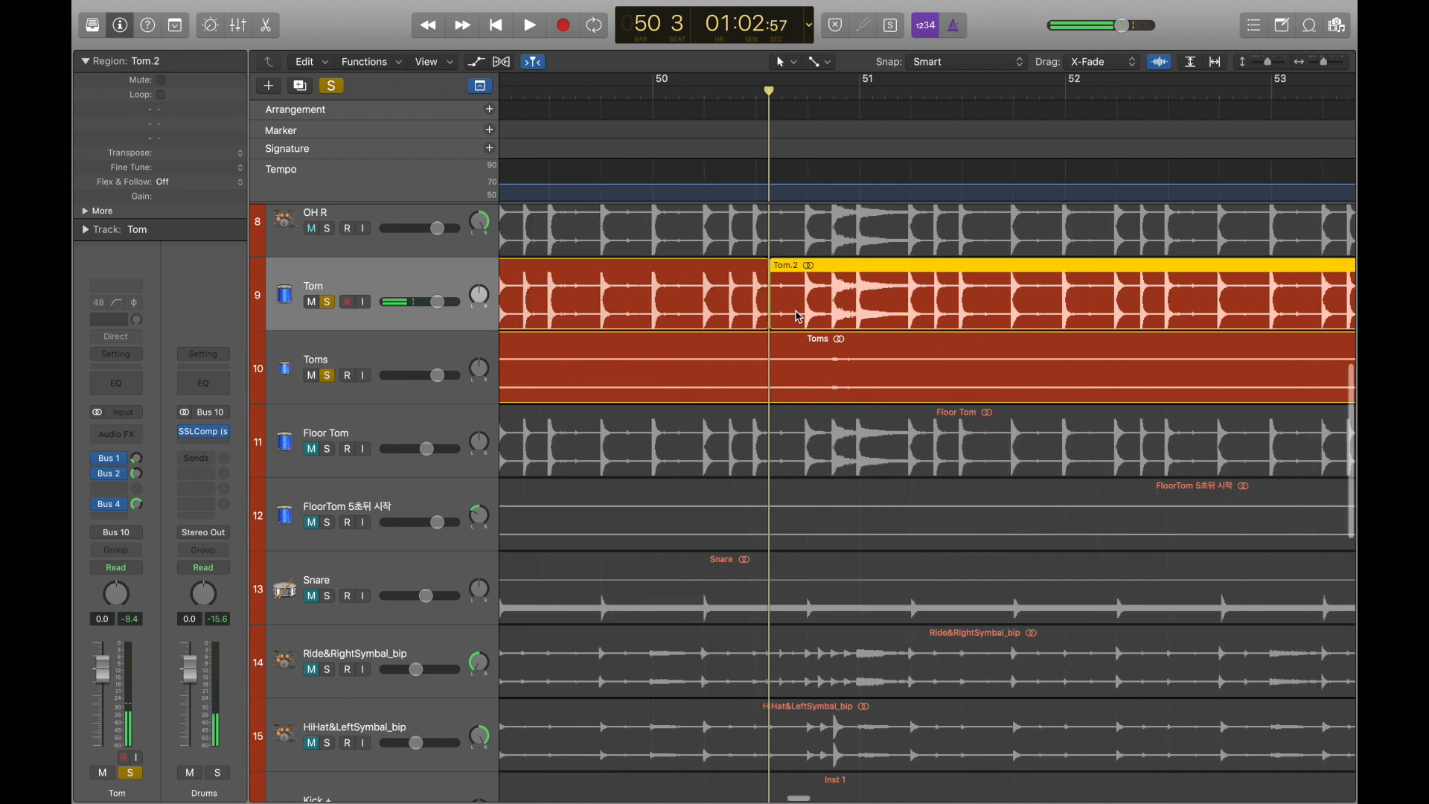
key("super+Left")
key("super+Left")
key("super+Left")
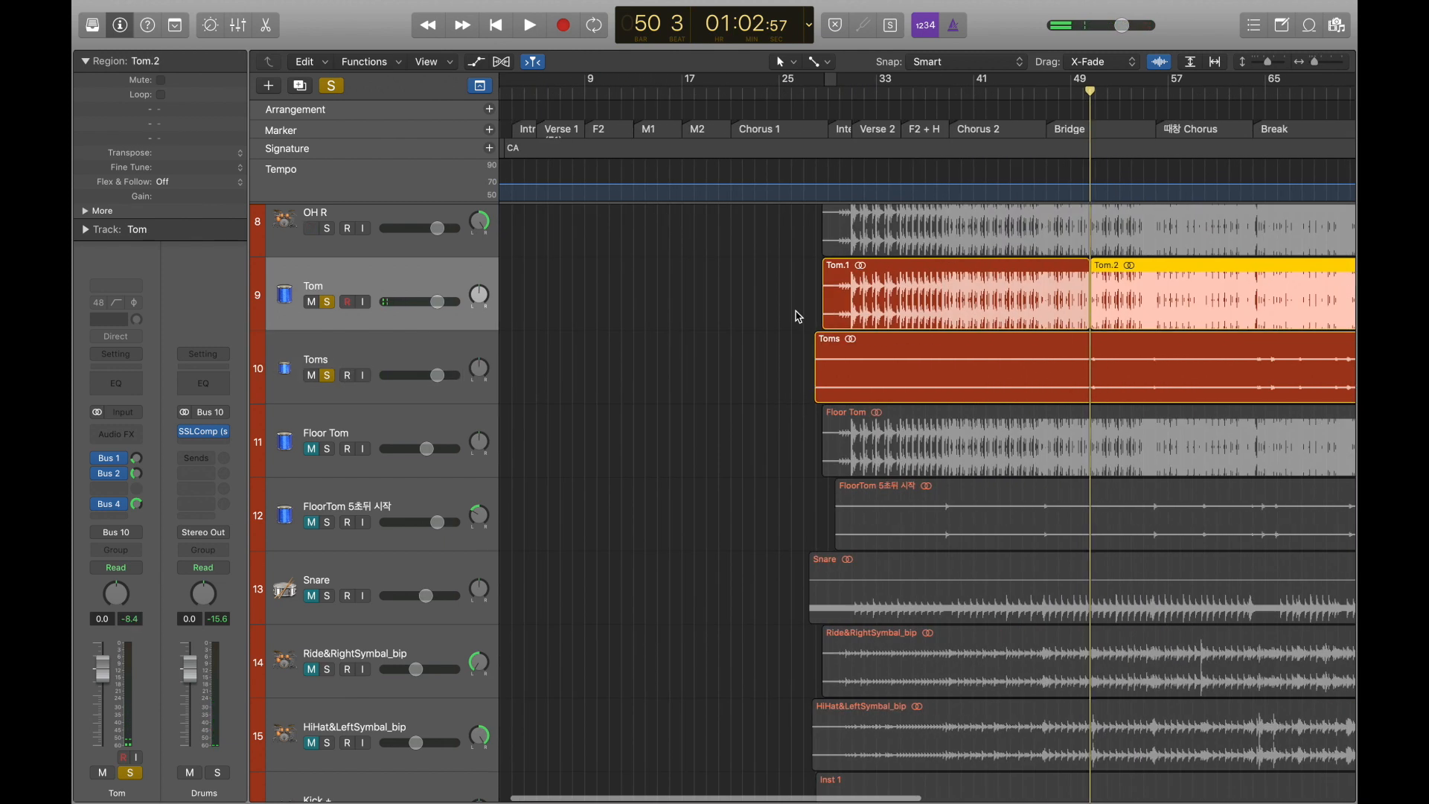
left_click(905, 110)
key("space")
key("super+Right")
key("super+Right")
key("super+Right")
key("super+Right")
key("super+Right")
key("super+Right")
key("super+Right")
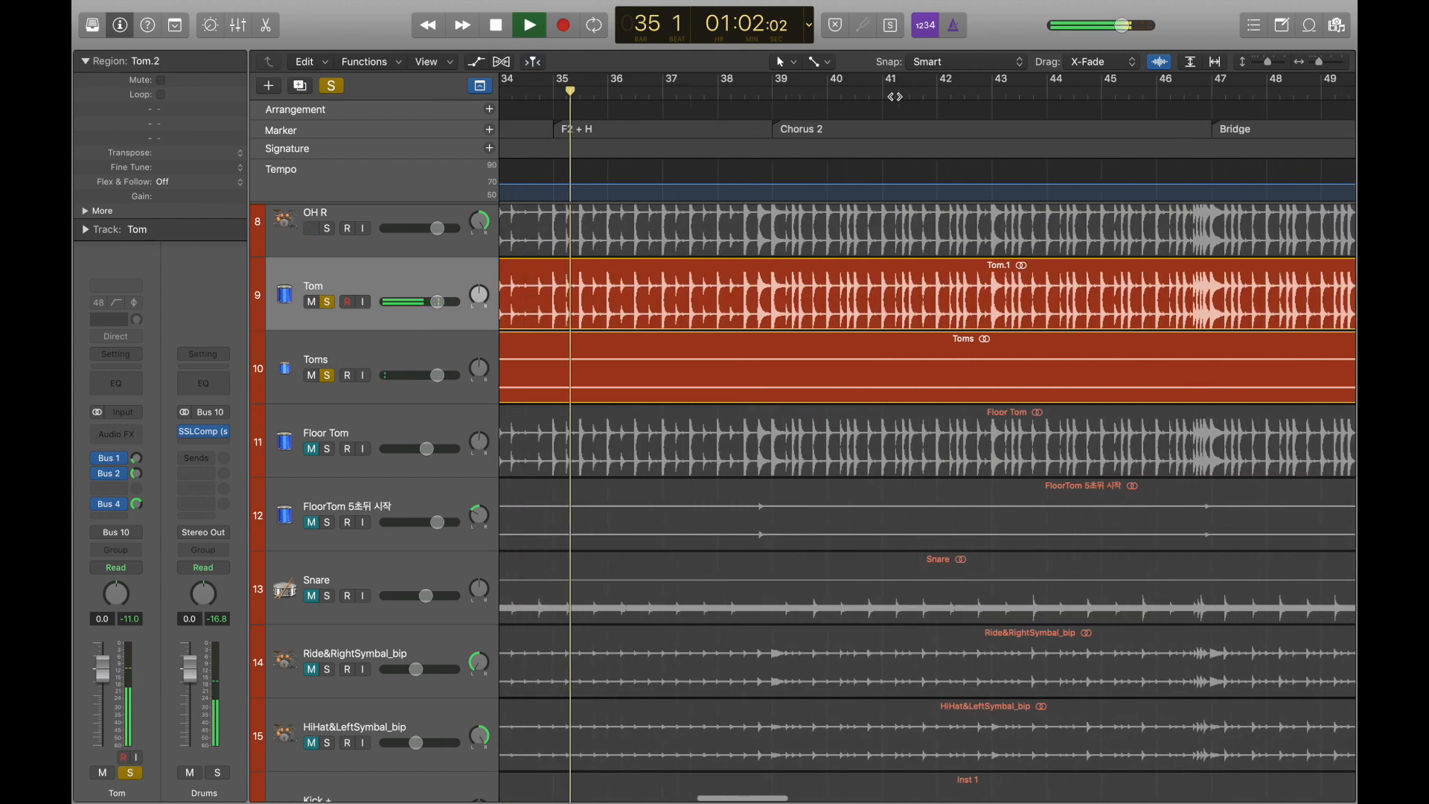
left_click(541, 90)
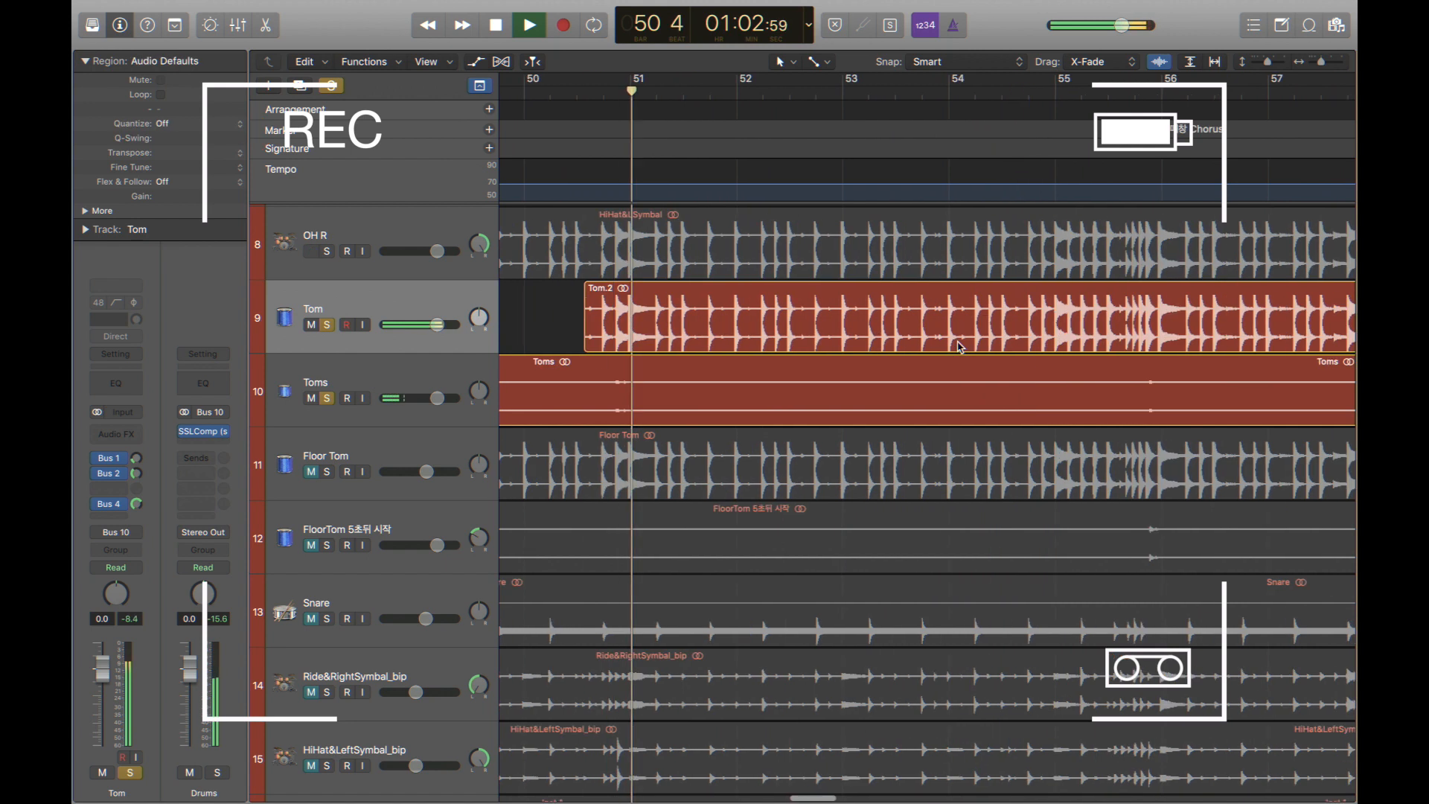
Step: Trim the Tom regions from the Bridge through the Break so that only the sections with actual tom hits remain
left_click_drag(587, 335, 758, 344)
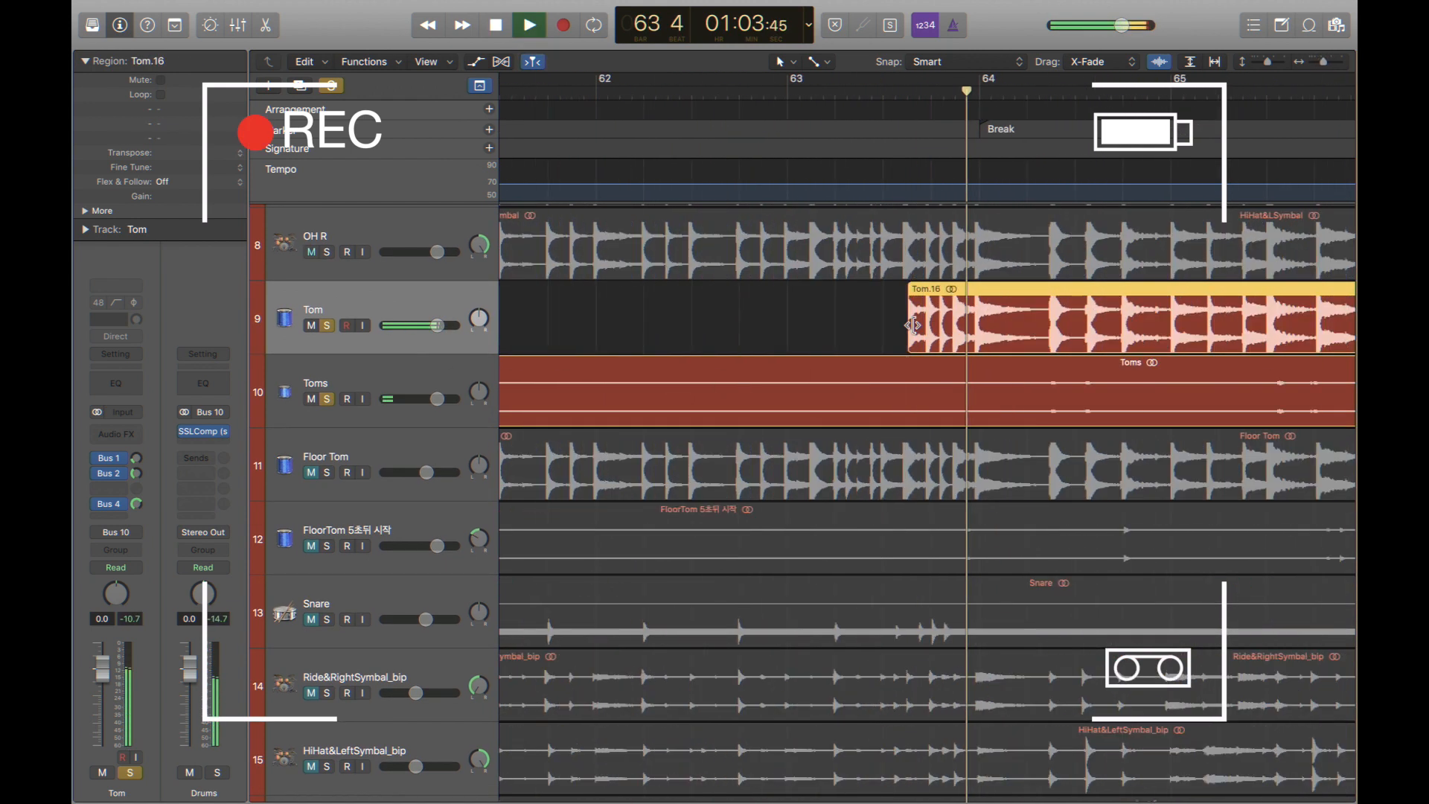
left_click_drag(909, 335, 655, 334)
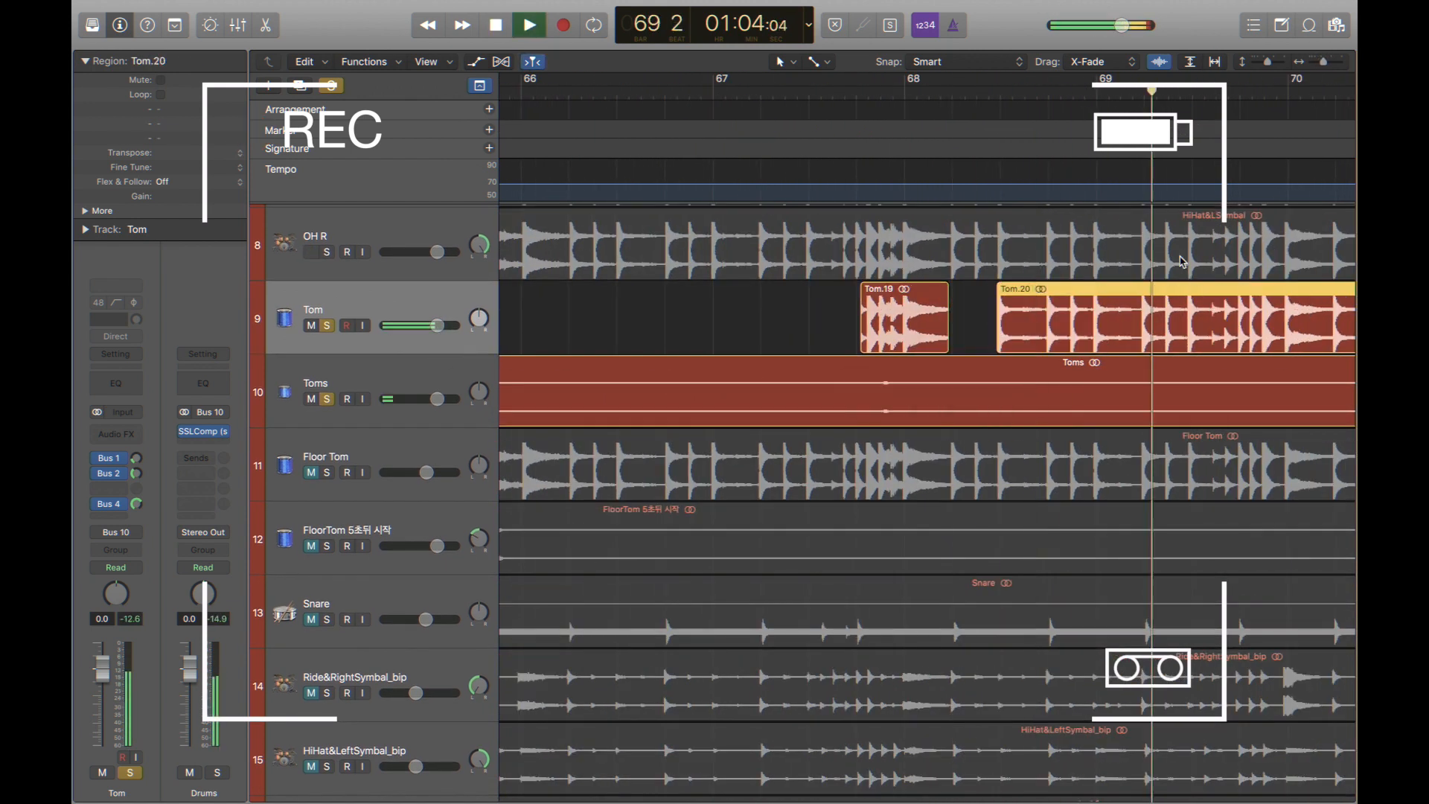
left_click_drag(727, 342, 1110, 342)
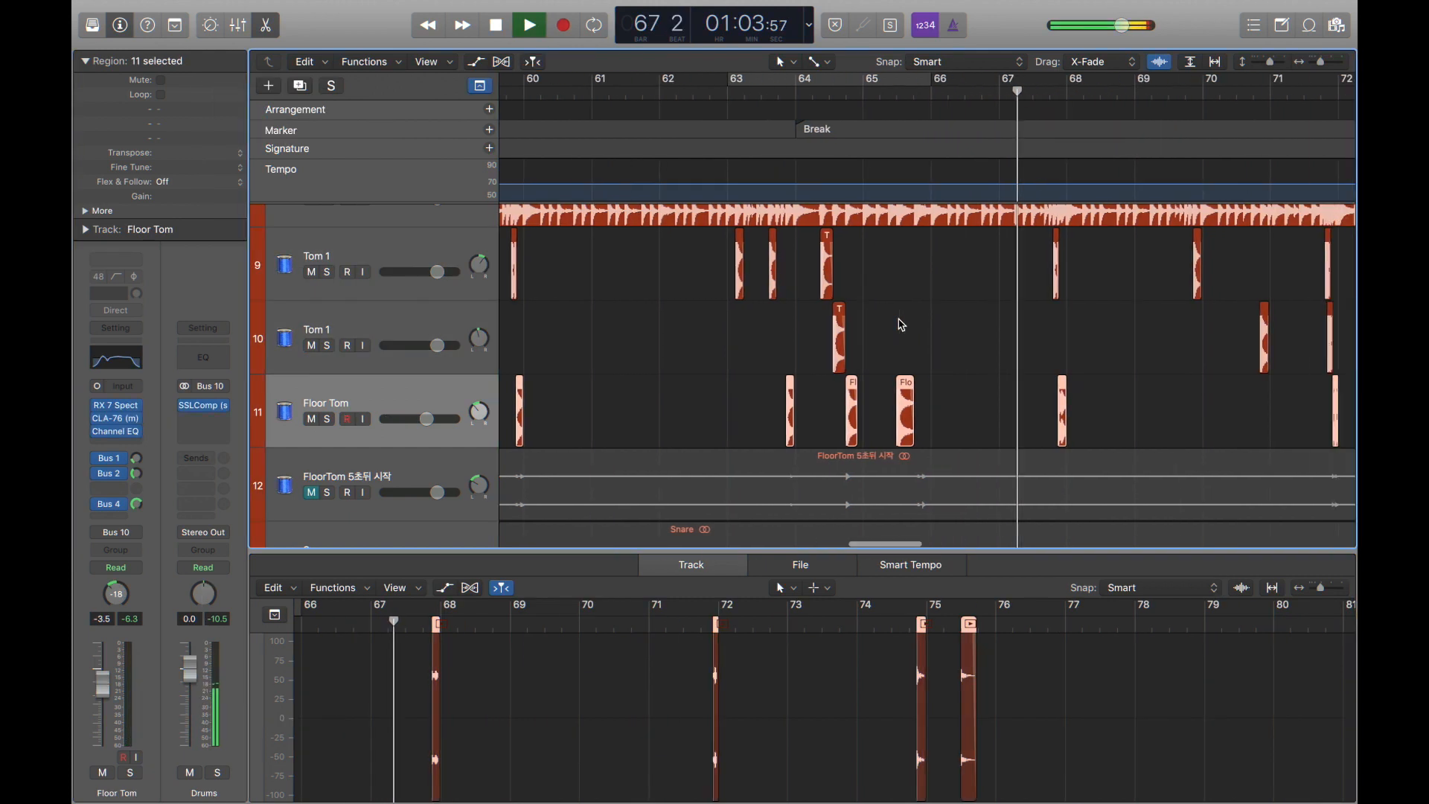
Step: Listen to the isolated tom and floor tom hits in the Break from bar 67 to 71
key("super+Right")
key("super+Right")
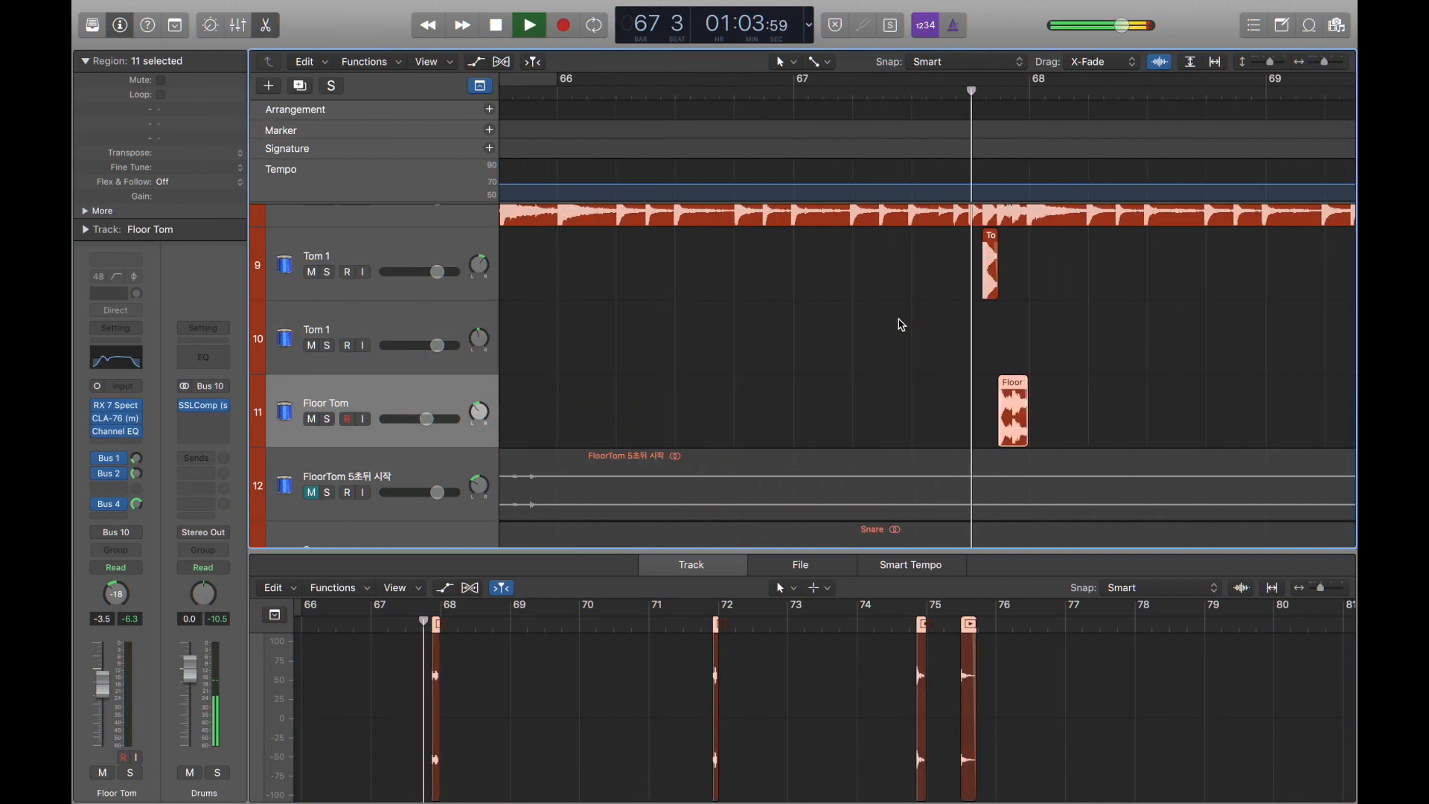
scroll(901, 325, "right", 7)
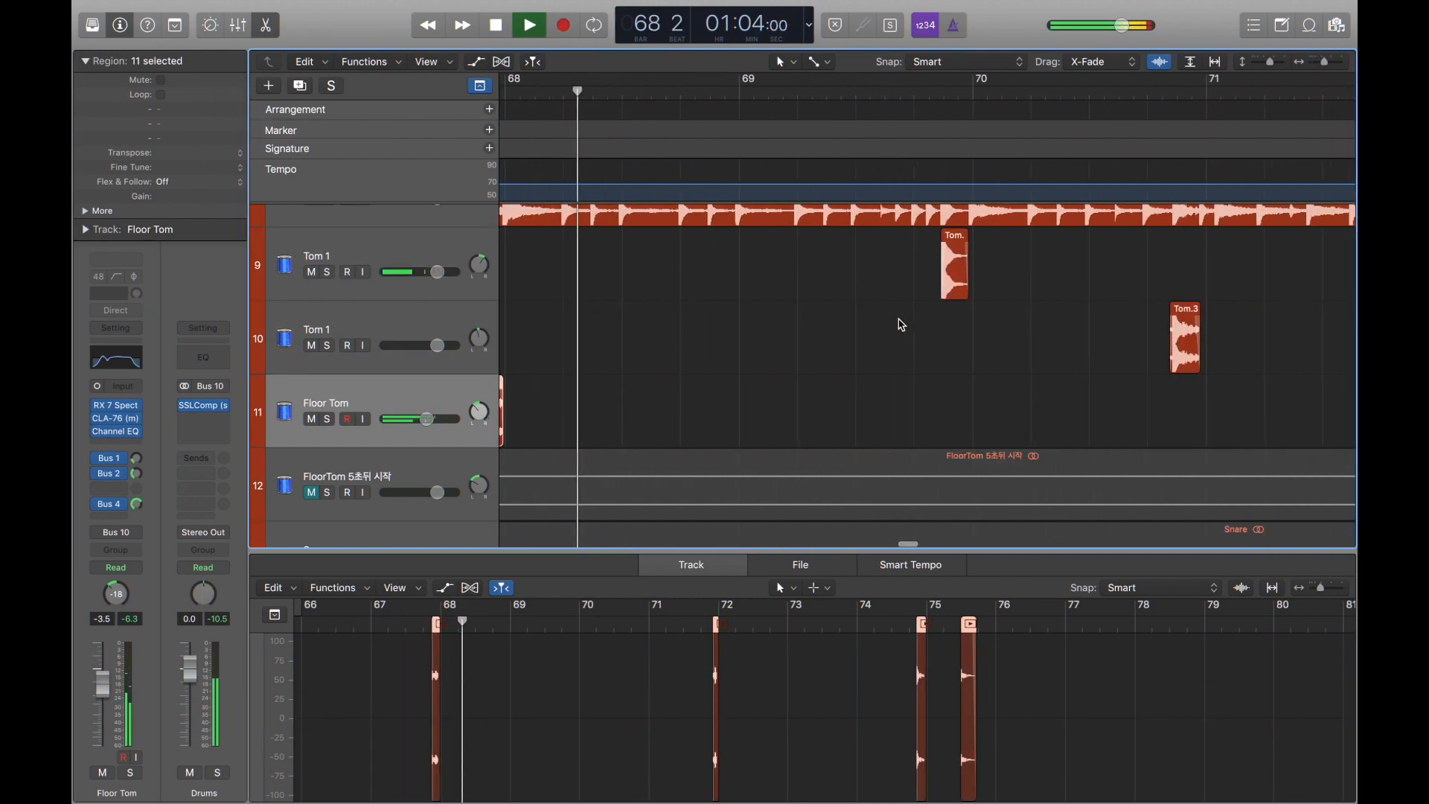
key("super+Left")
key("super+Left")
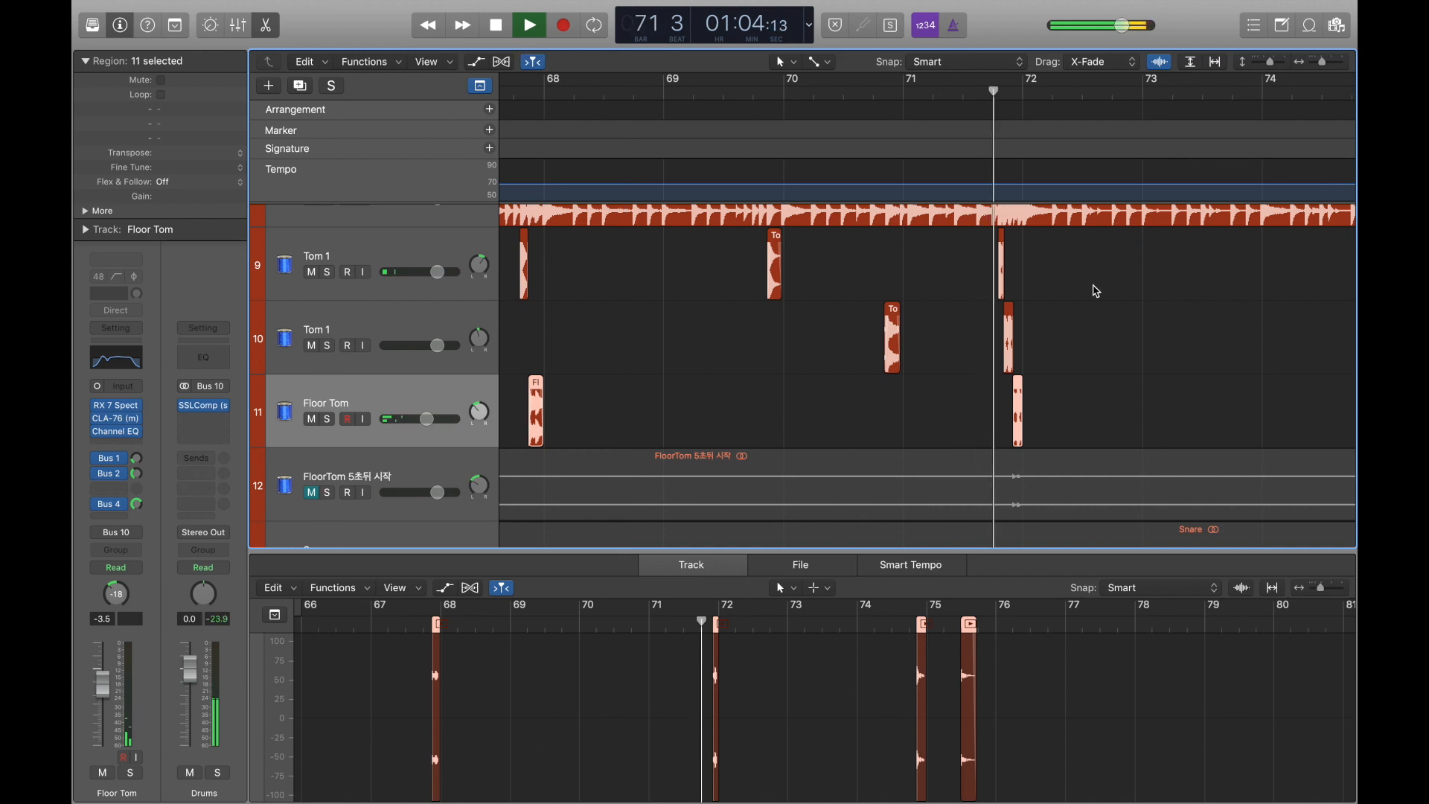
Step: Replay the fill just before bar 72 to check how the hits move across the three tom tracks, and stop playback
key("super+Right")
key("super+Right")
left_click(563, 98)
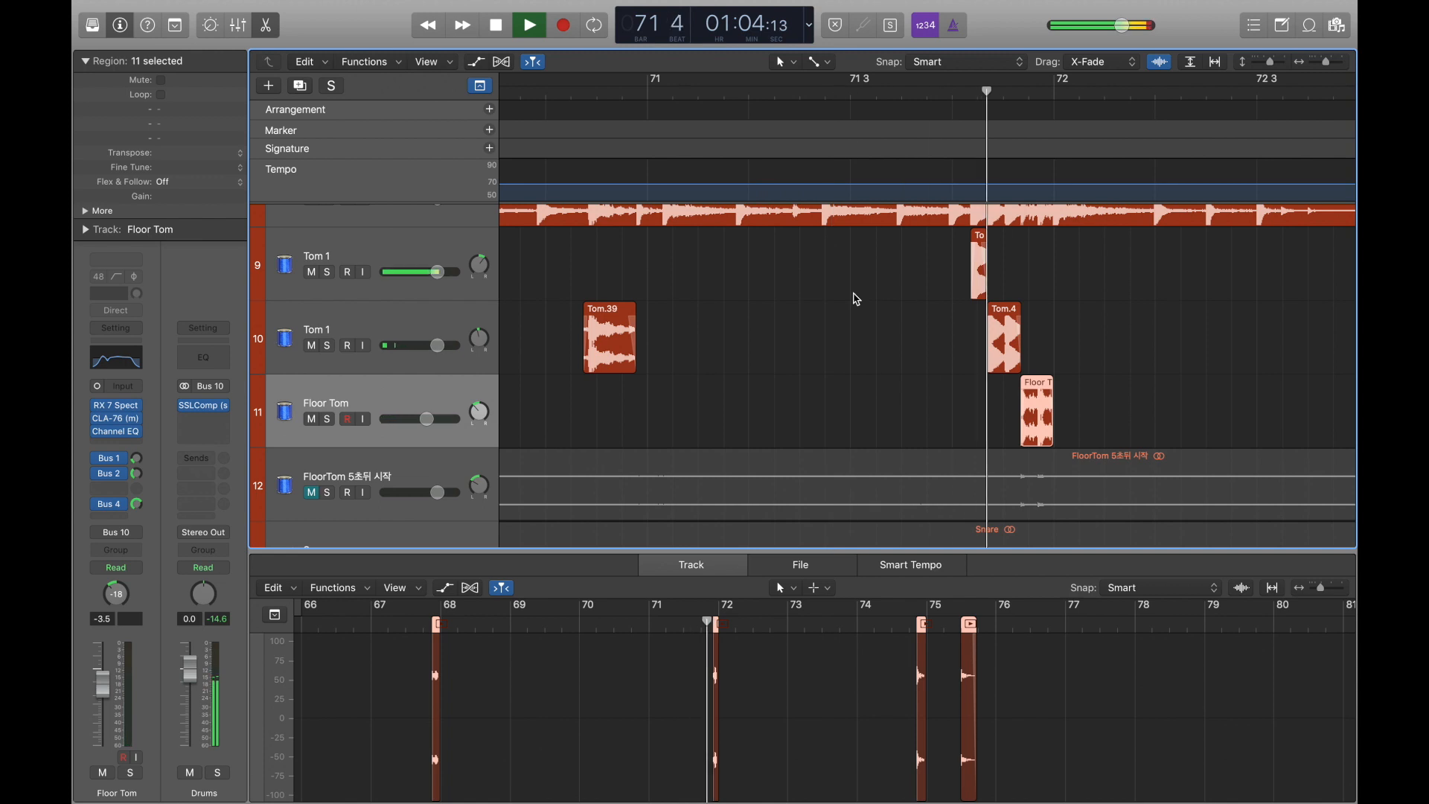
key("super+Left")
key("super+Left")
key("super+Left")
key("super+Left")
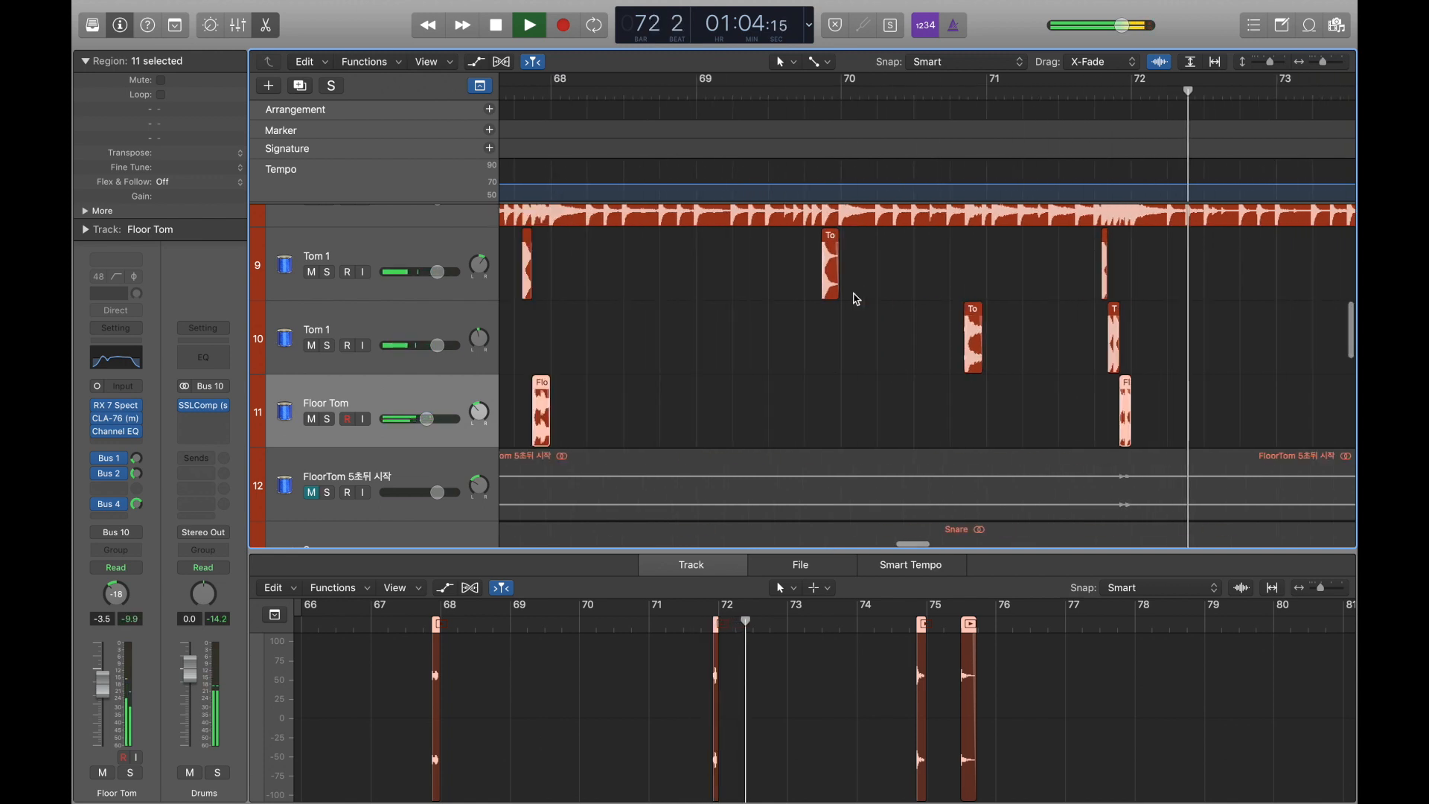
key("super+Left")
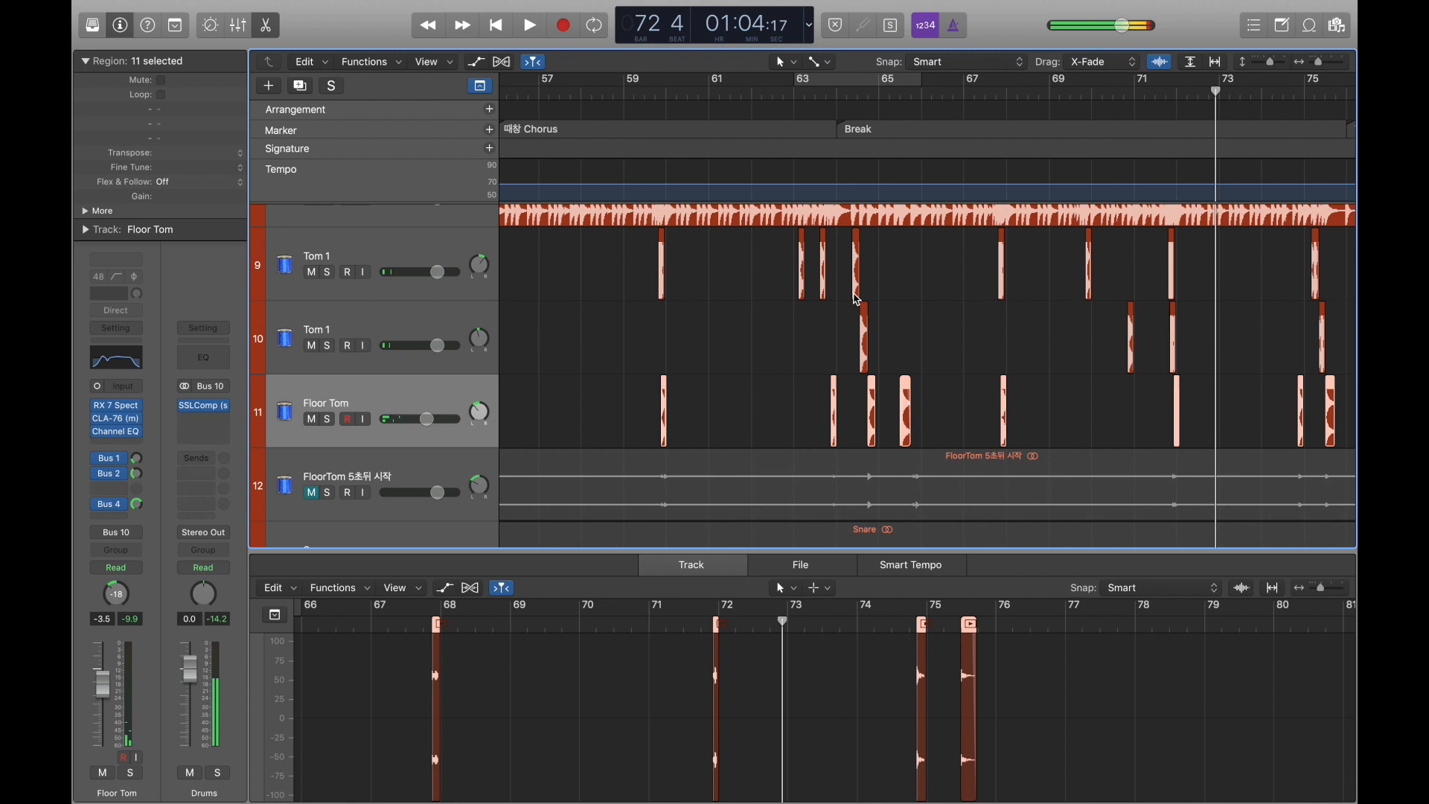
Step: Rename the second Tom 1 track, directly above Floor Tom, as Tom 2
scroll(388, 300, "up", 1)
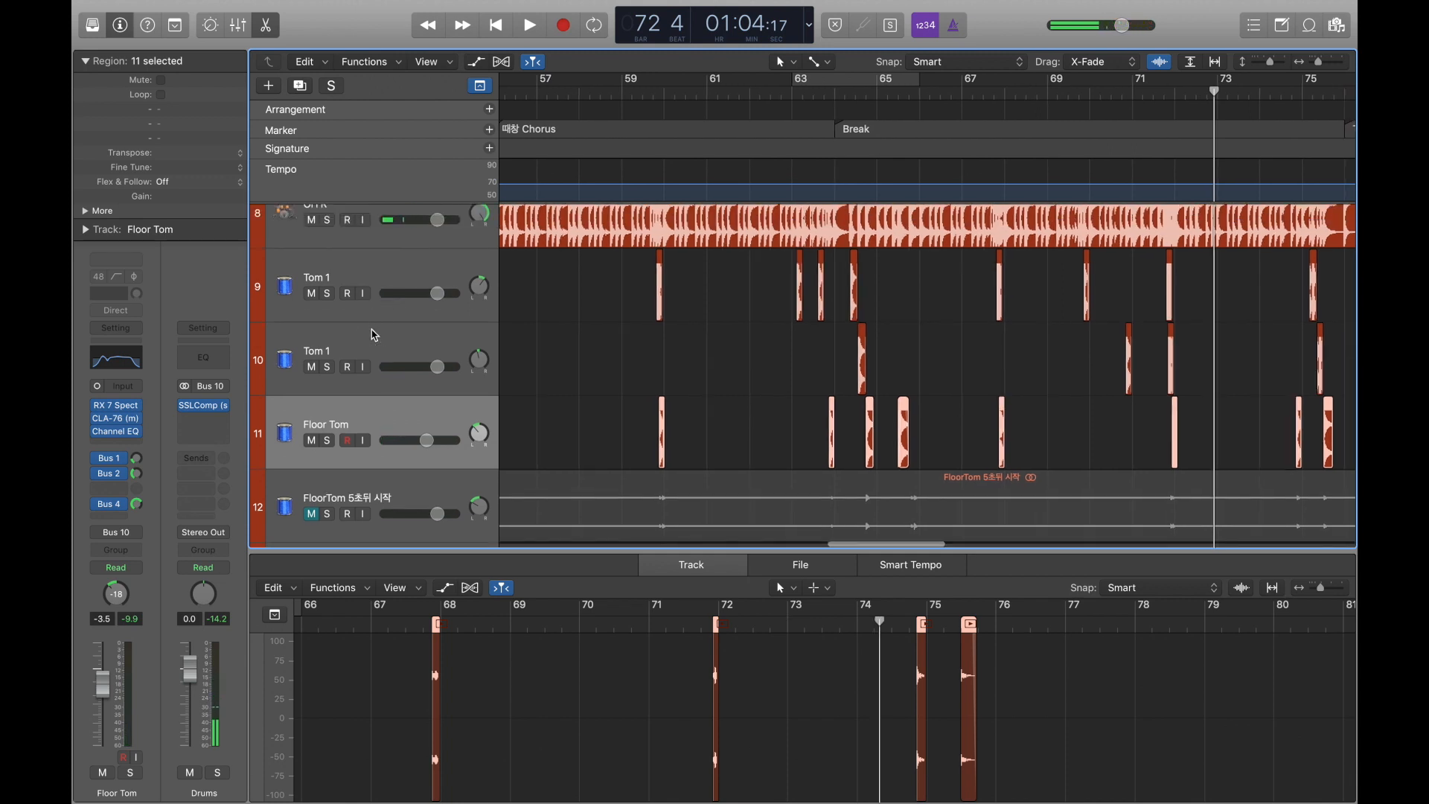
double_click(374, 335)
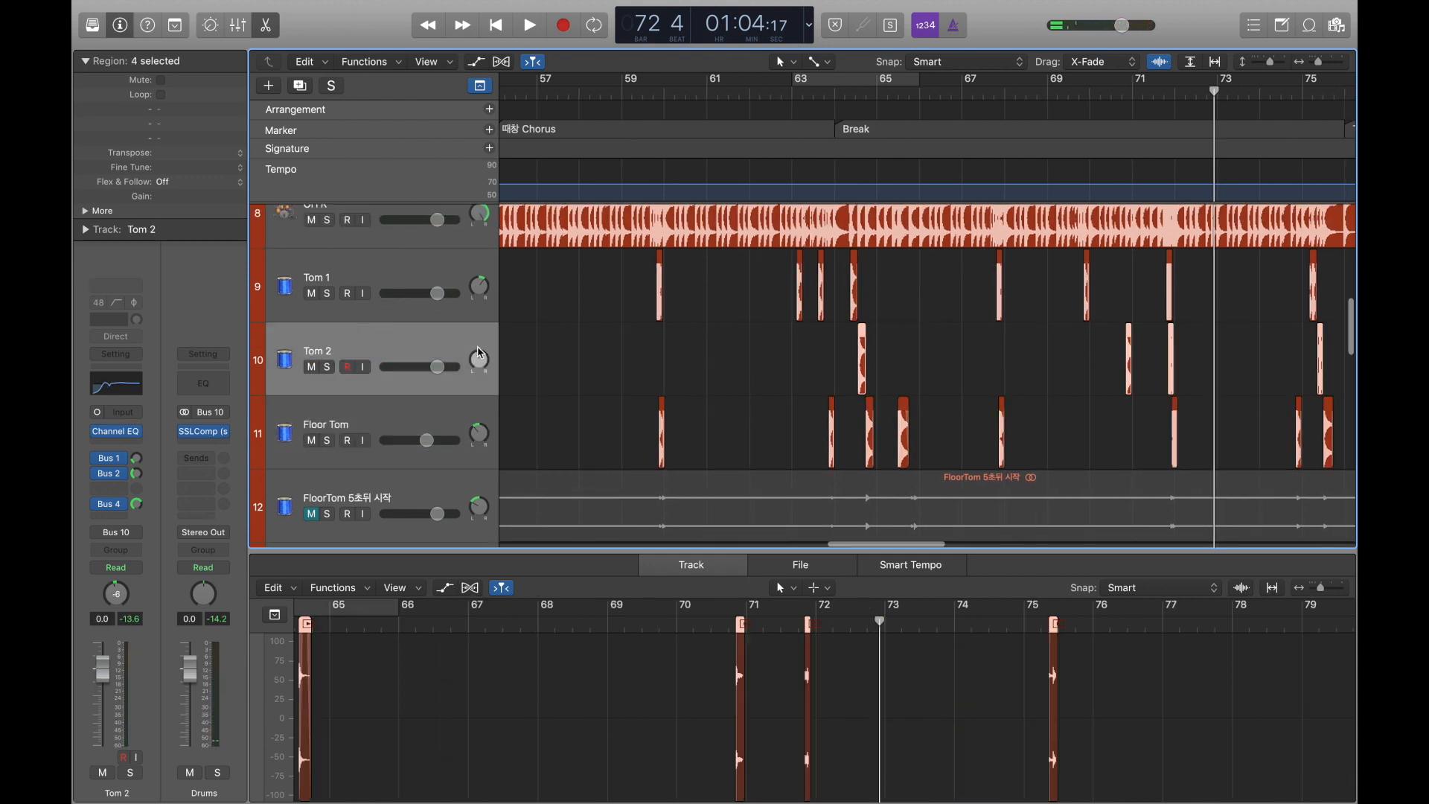
scroll(480, 354, "up", 4)
scroll(480, 353, "down", 1)
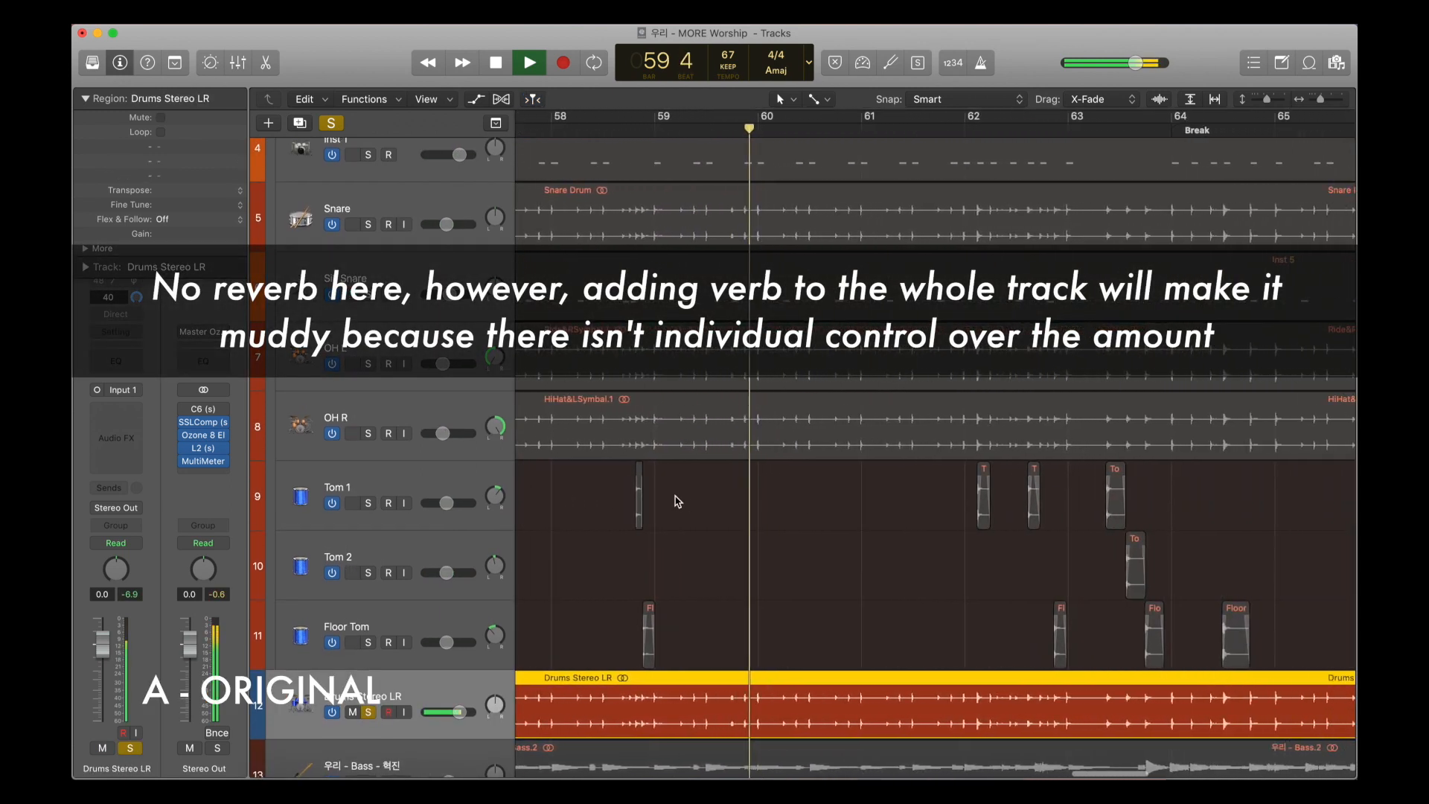
Step: Compare the original stereo drums with the triggered and mixed drum tracks around the Break, and stop playback
scroll(678, 502, "right", 3)
scroll(679, 502, "up", 1)
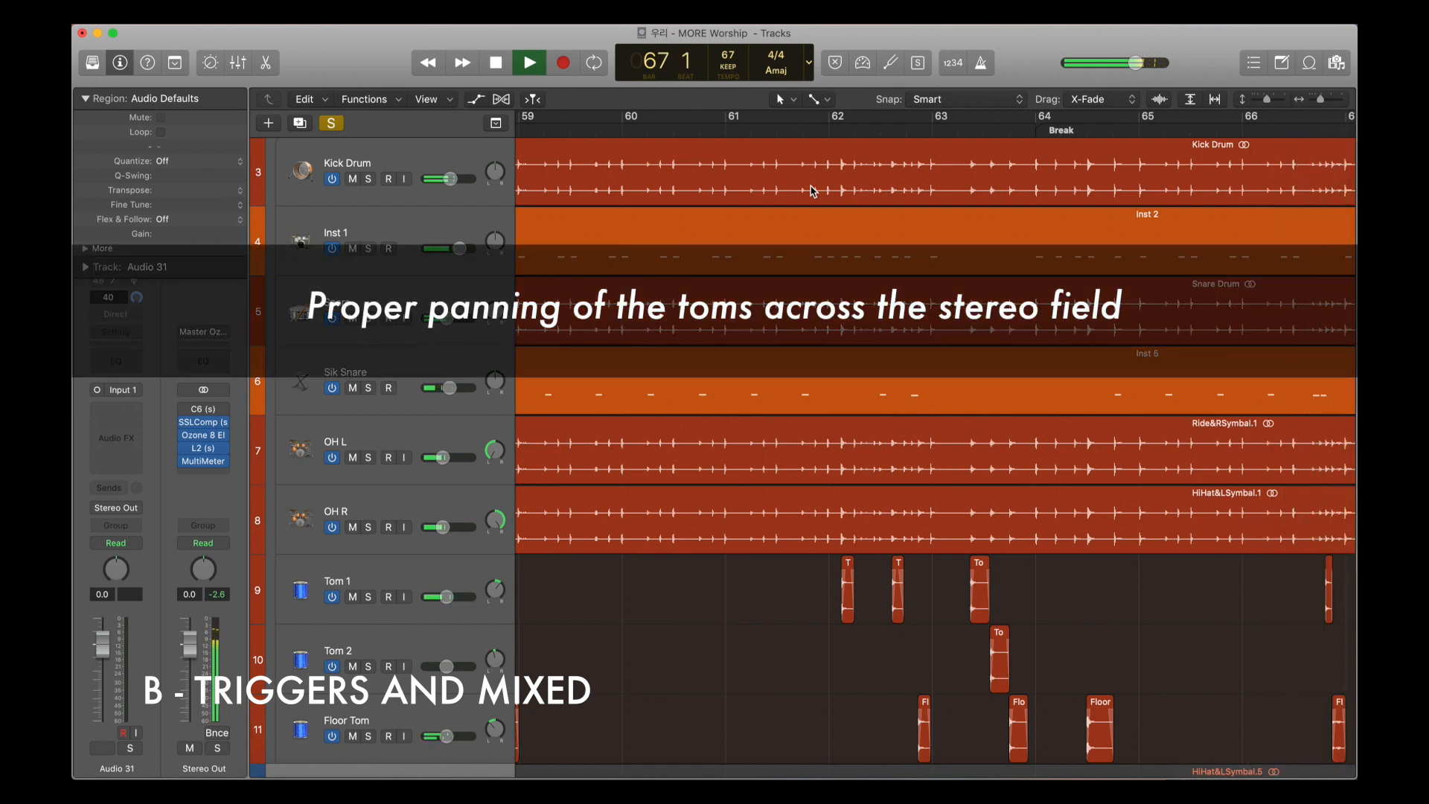
key("space")
scroll(819, 261, "left", 10)
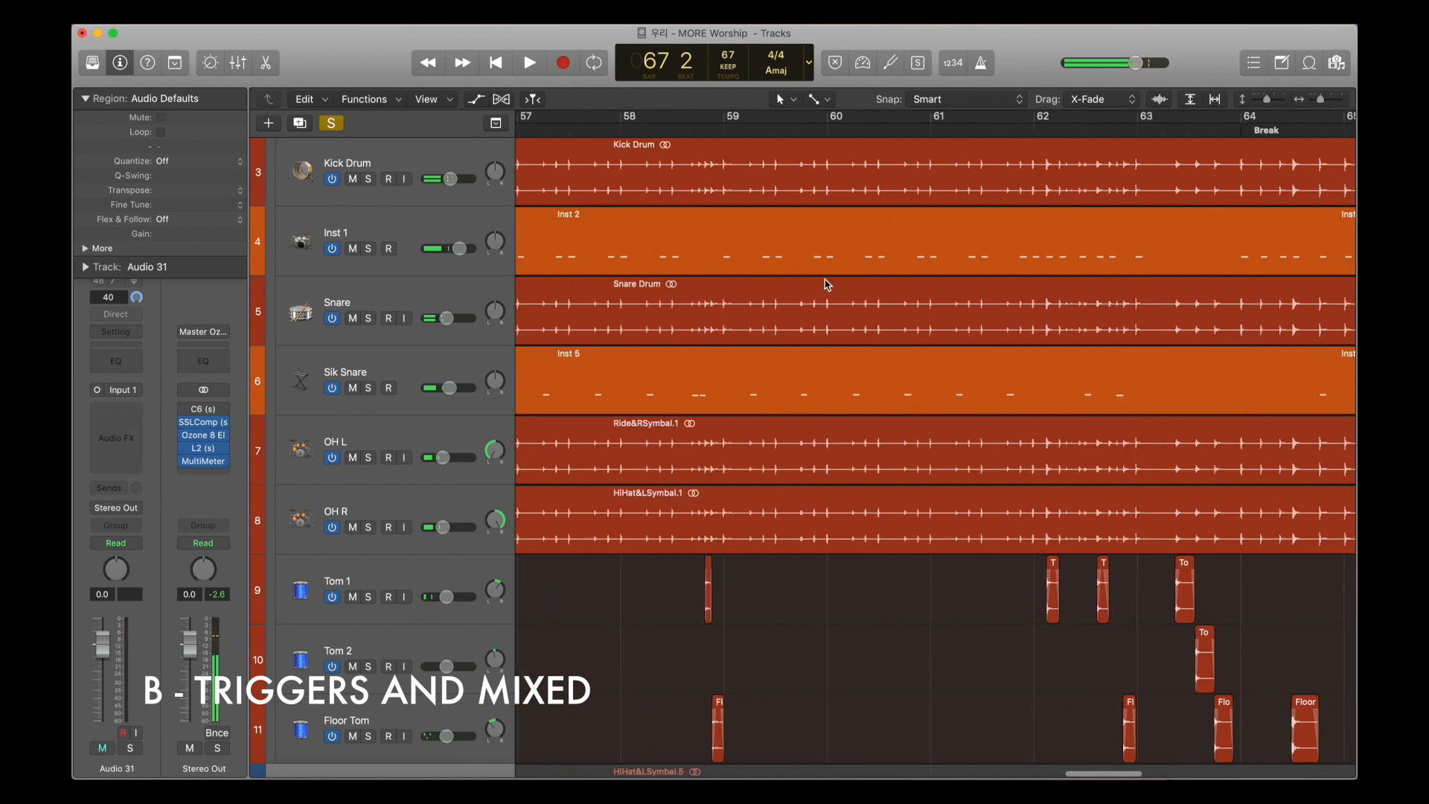